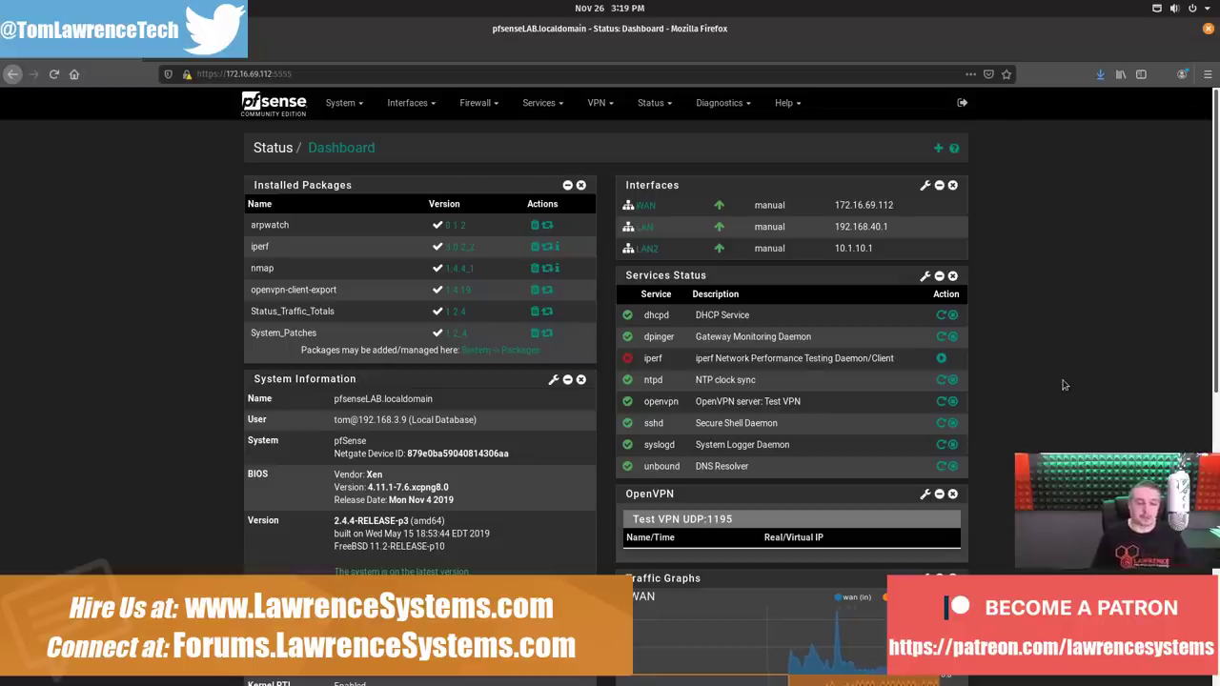
Highlight the openvpn-client-export package name and the WAN IP address on the pfSense page.
triple_click(306, 286)
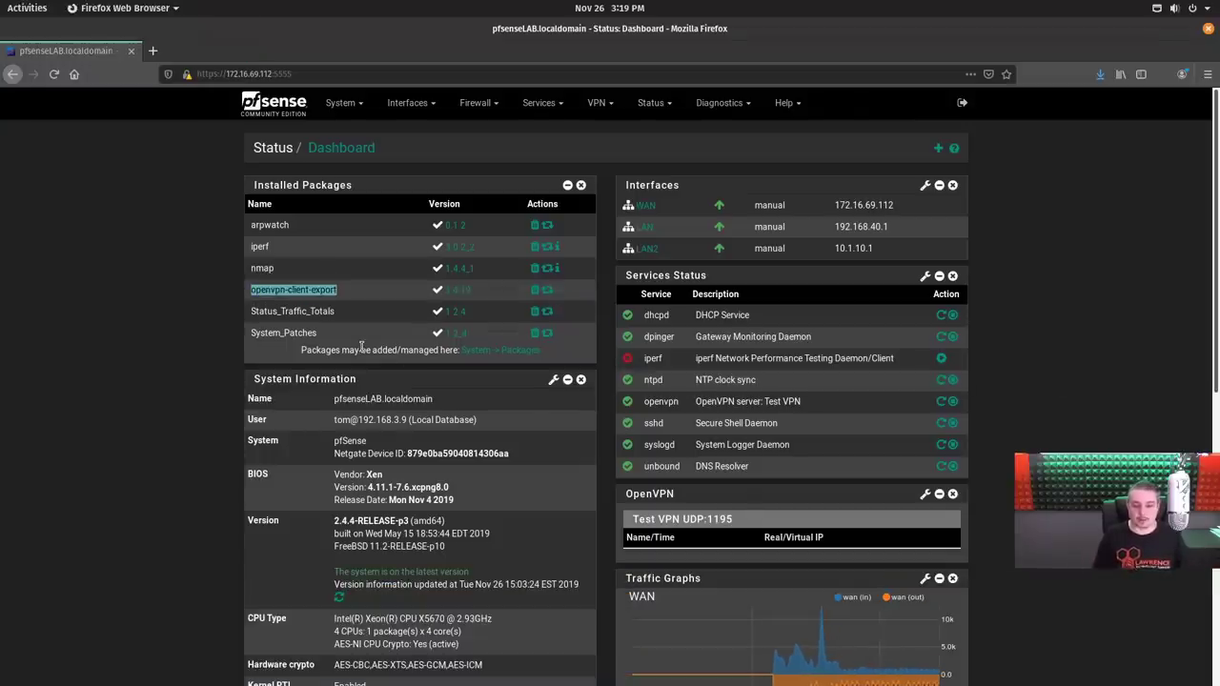
left_click(863, 227)
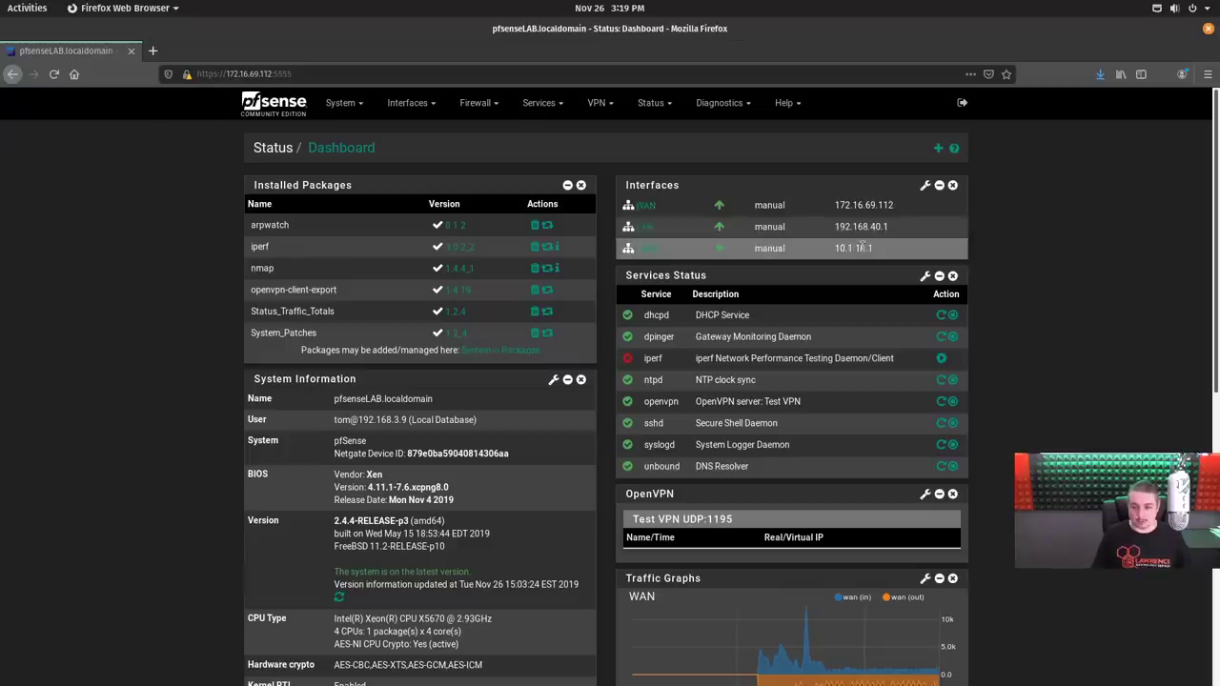
mouse_move(679, 223)
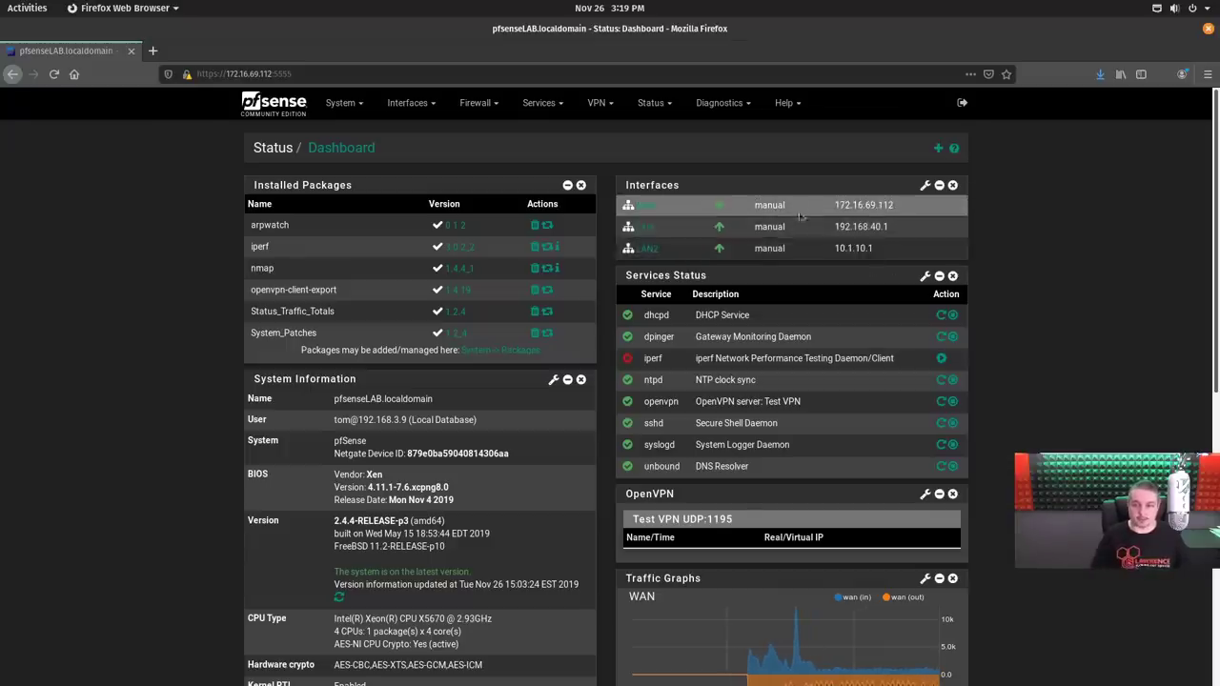
left_click_drag(835, 205, 866, 201)
left_click(866, 202)
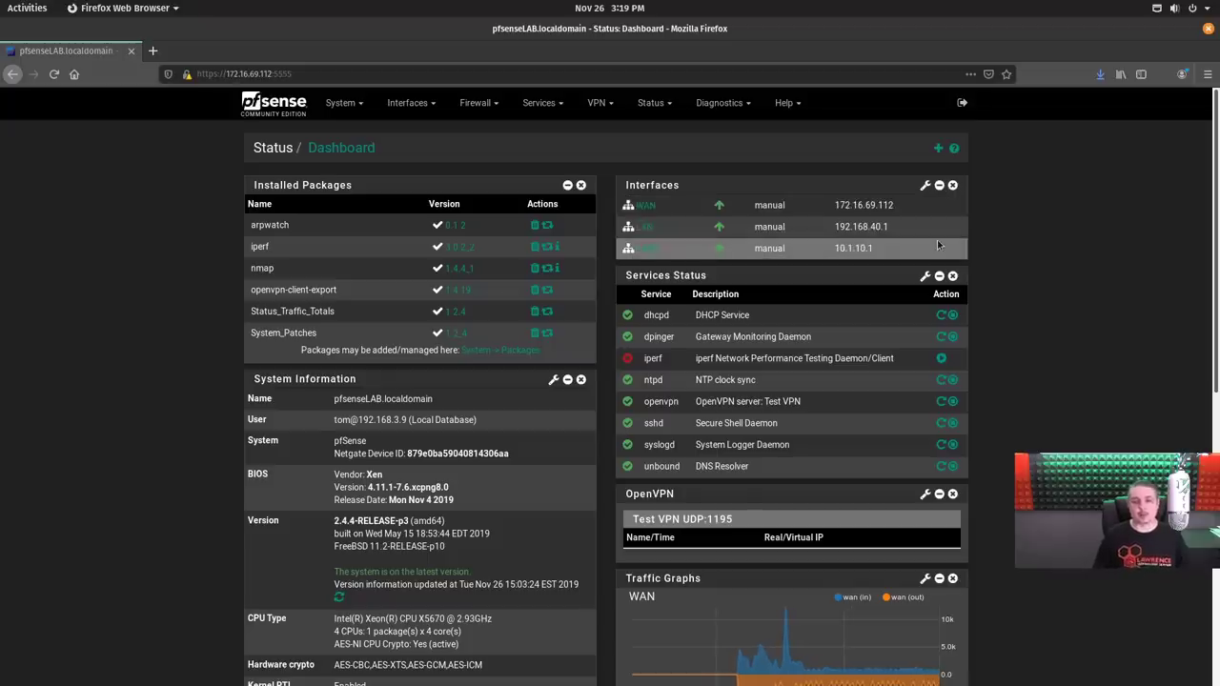
Open the Test VPN server's edit page under VPN > OpenVPN and scroll through its settings.
left_click(564, 99)
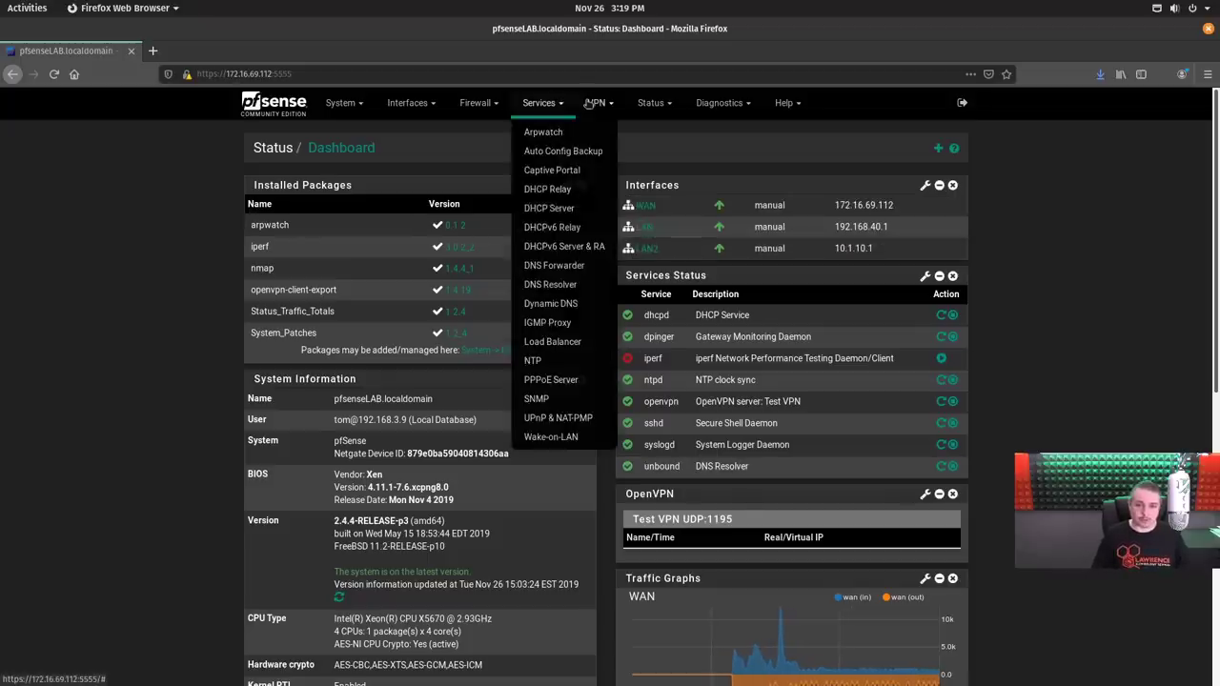
left_click(597, 103)
left_click(597, 170)
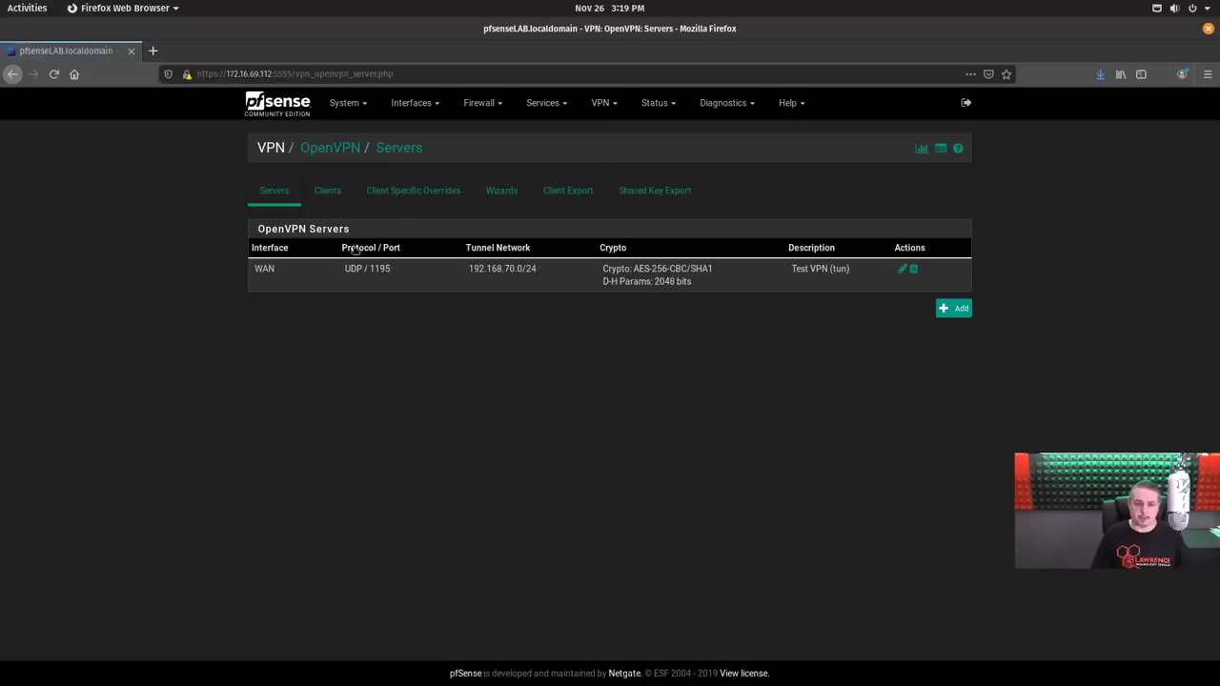
left_click(901, 269)
scroll(334, 386, "down", 15)
scroll(334, 386, "down", 10)
scroll(335, 386, "up", 7)
scroll(335, 386, "up", 20)
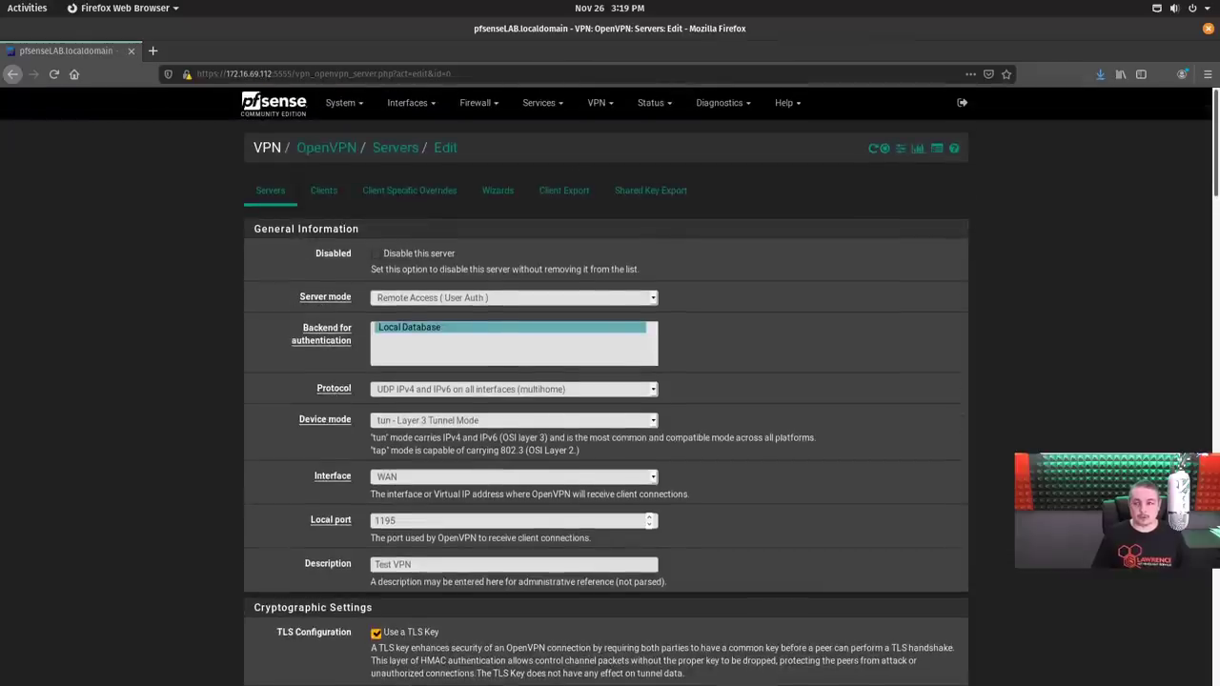
Open Network settings, start adding an OpenVPN-type VPN, then cancel without adding it.
left_click(1168, 8)
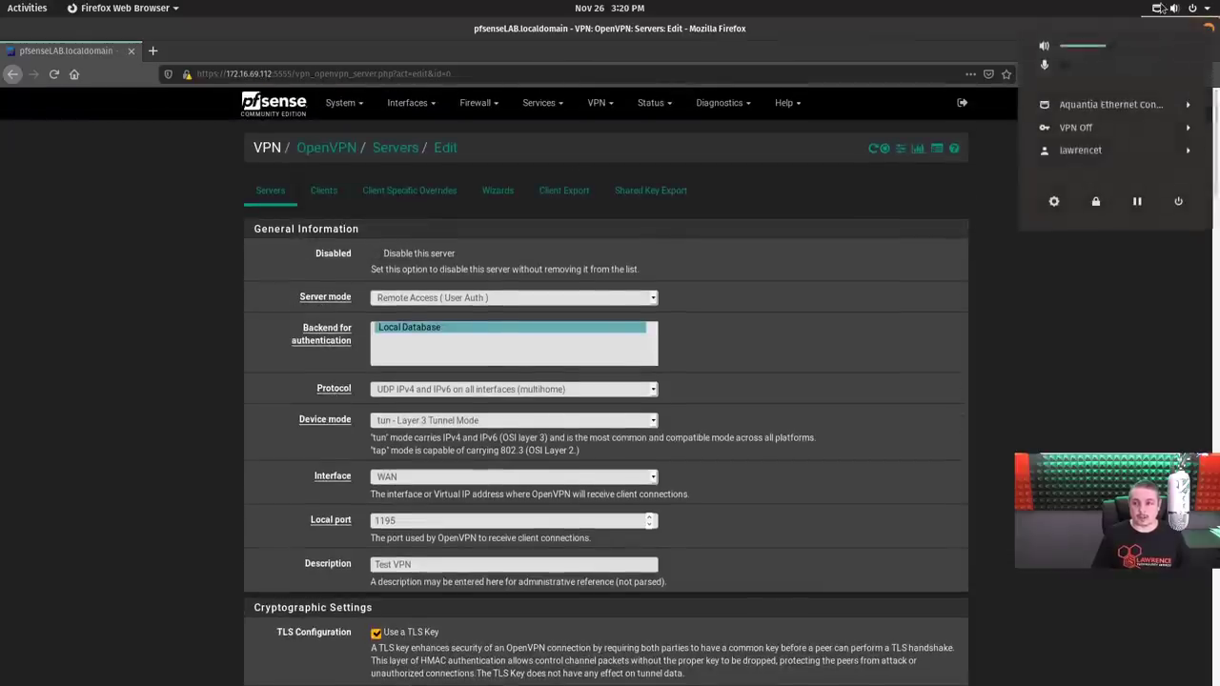
left_click(1054, 202)
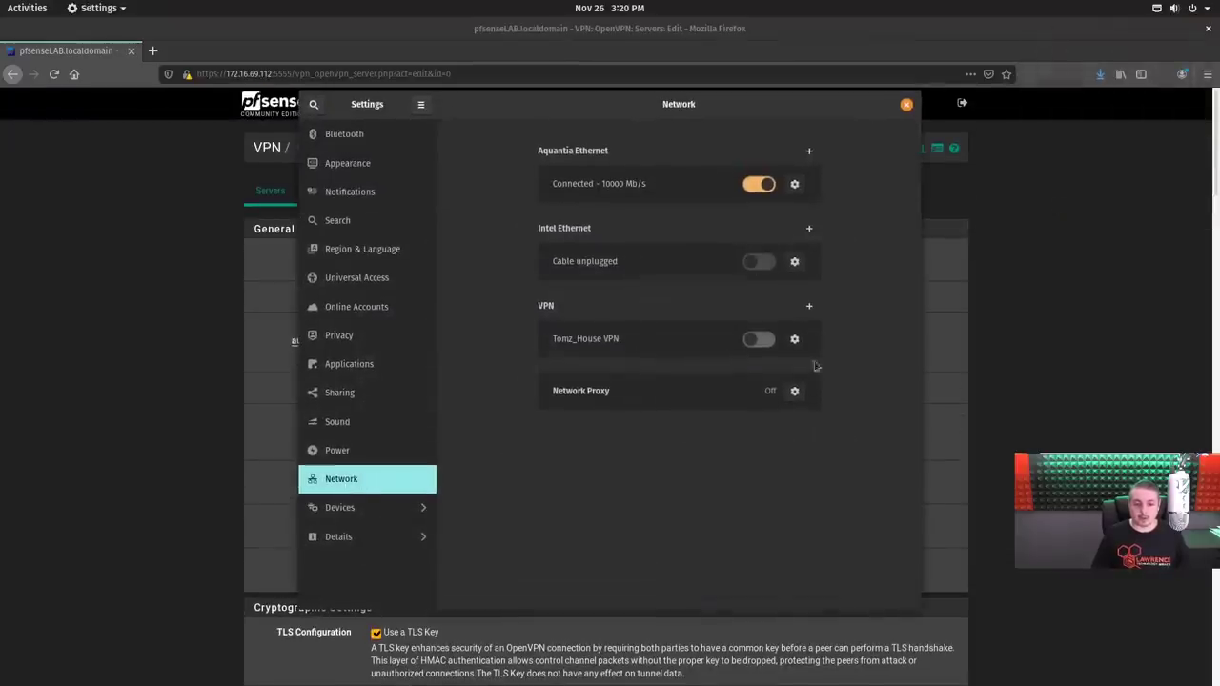
left_click(809, 307)
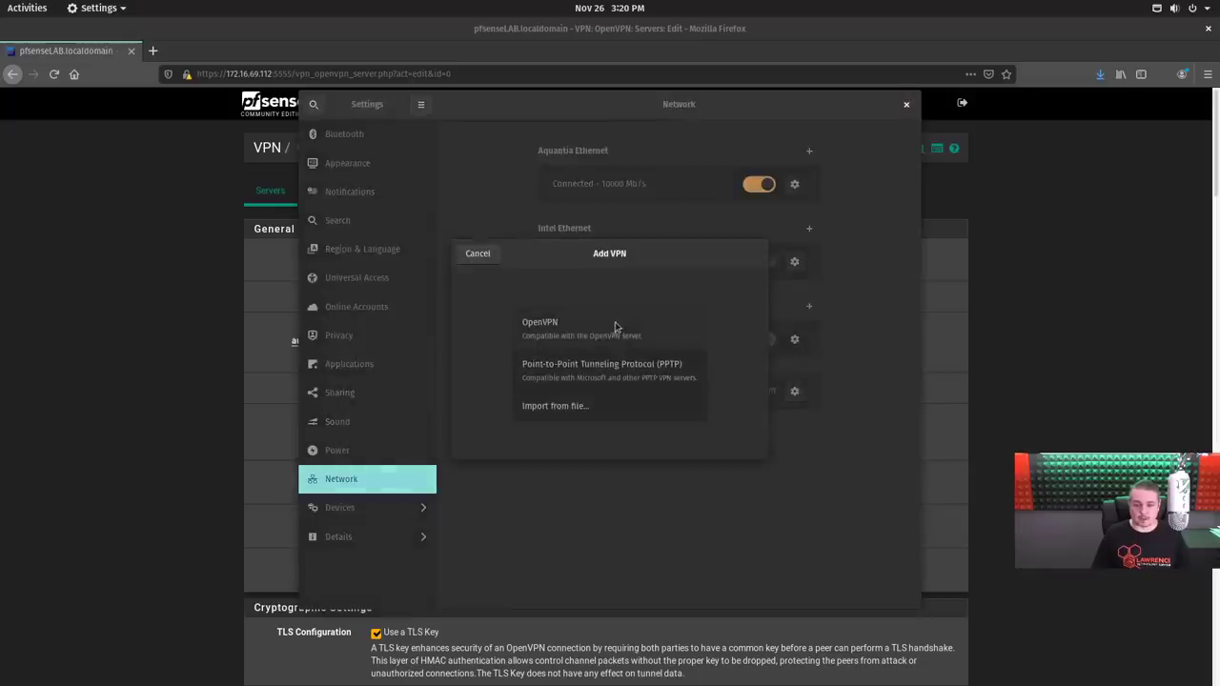
left_click(613, 329)
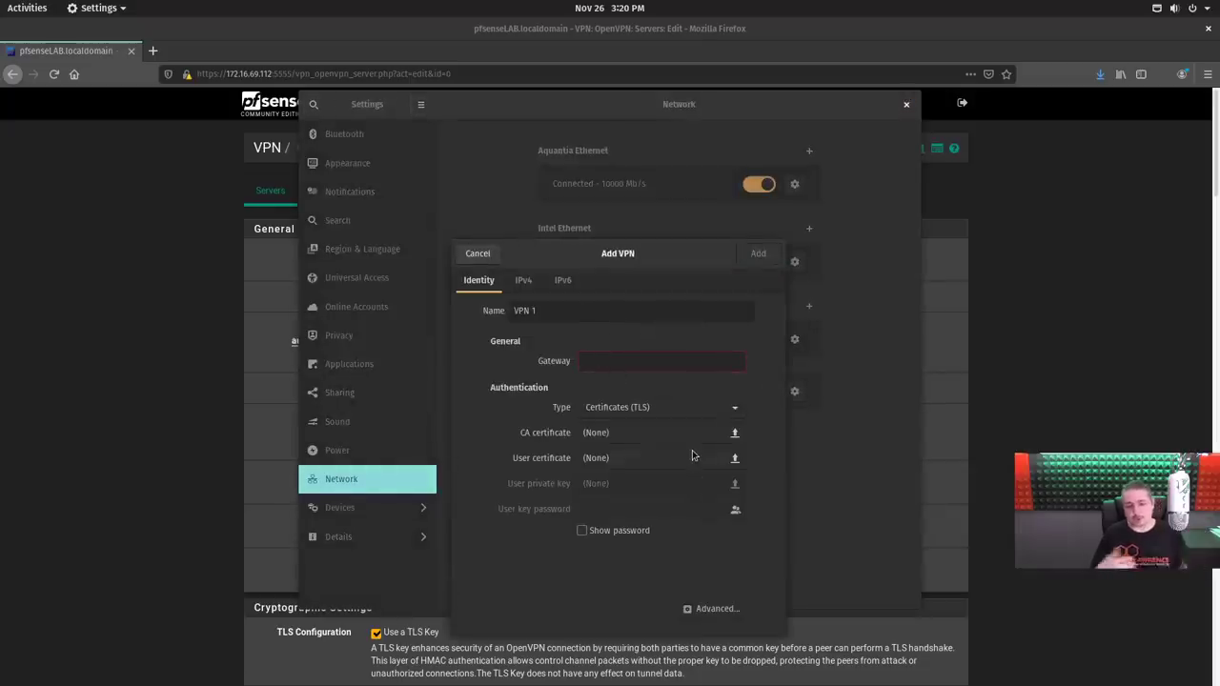
left_click(479, 255)
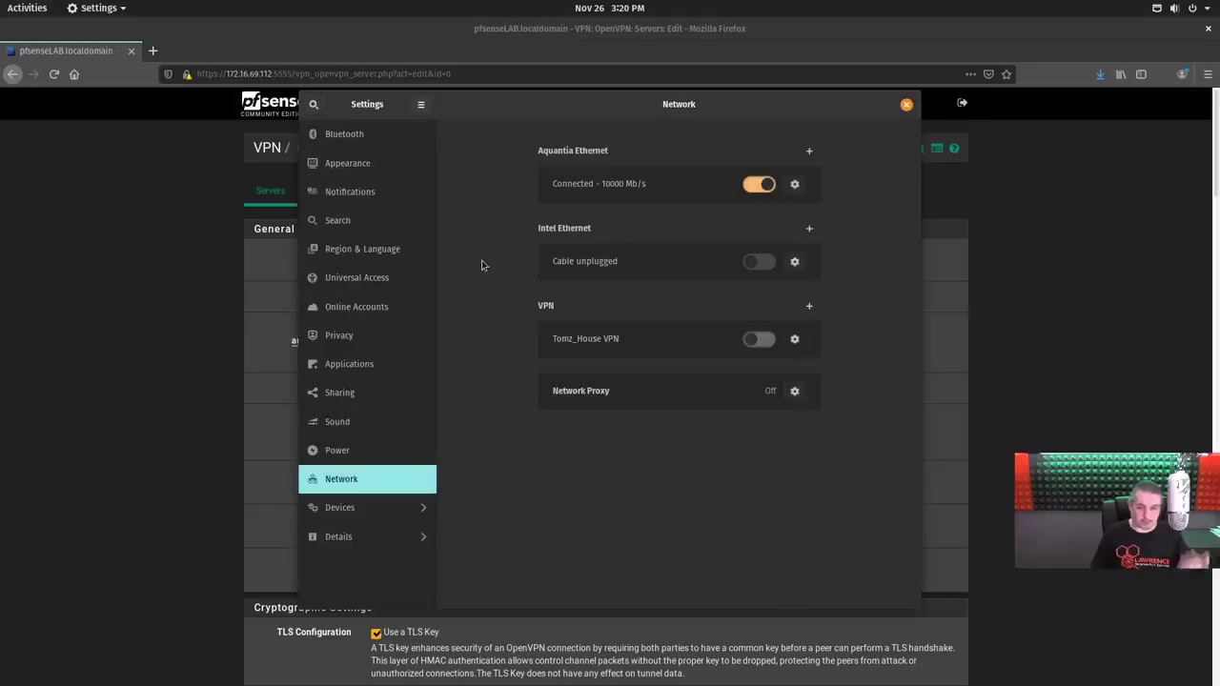
left_click(1056, 448)
Rerun sudo apt-get install network-manager-gnome, which is already at the newest version.
key("super")
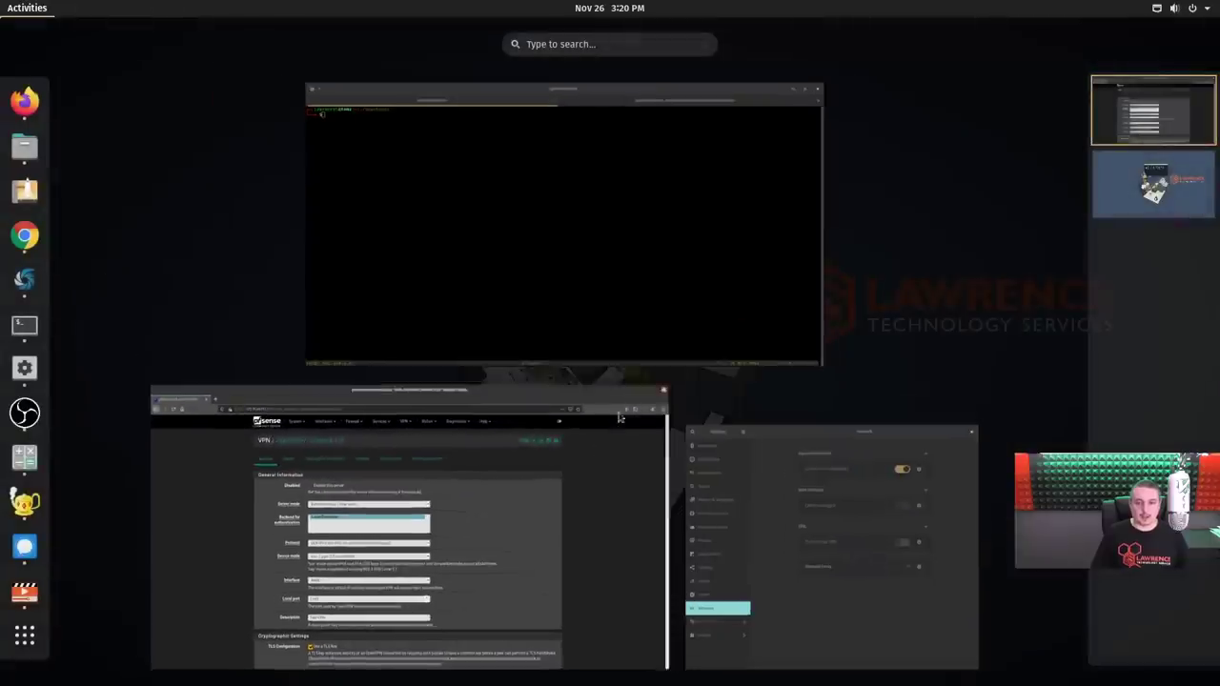
left_click(578, 313)
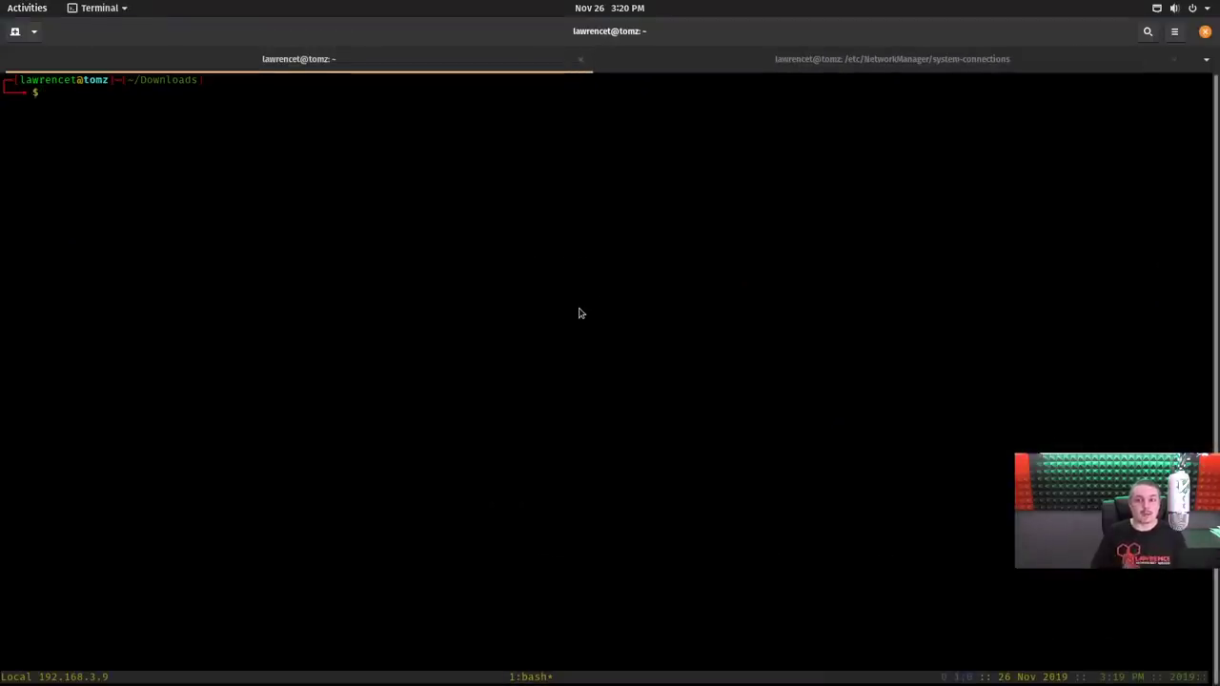
type("rm pf")
key("Tab")
key("Up")
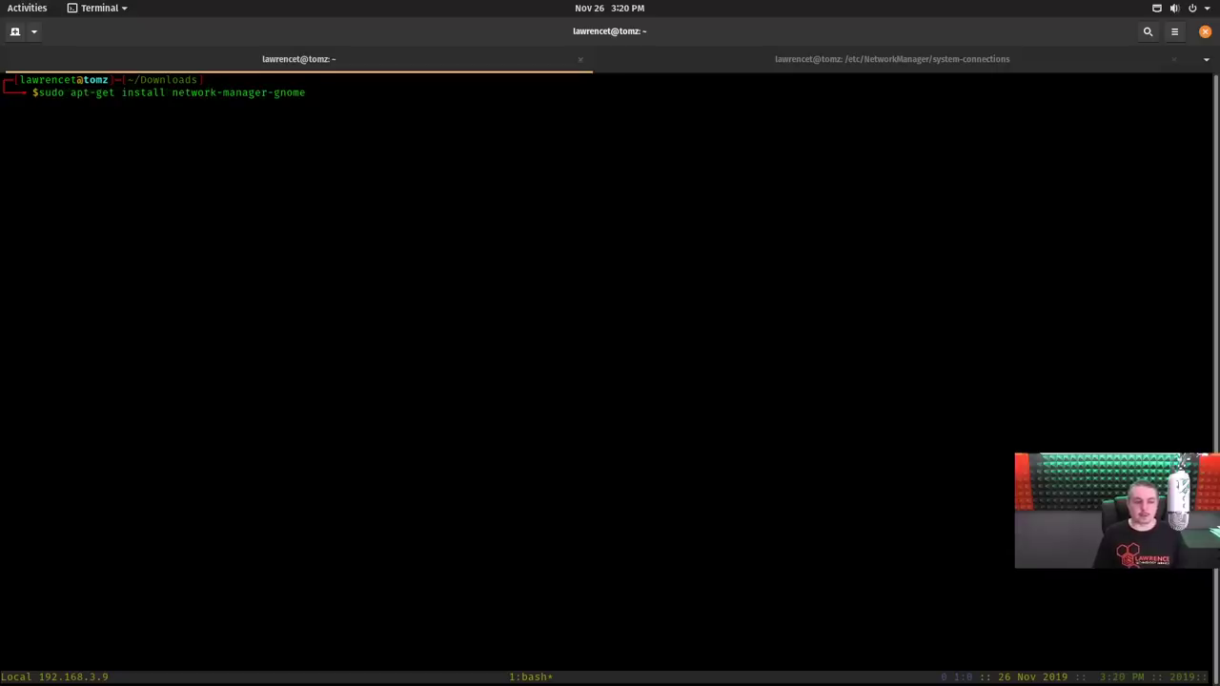
key("Return")
Run sudo apt-get install network-manager-openvpn, which is also already up to date.
key("Up")
key("BackSpace")
key("BackSpace")
key("BackSpace")
key("BackSpace")
key("BackSpace")
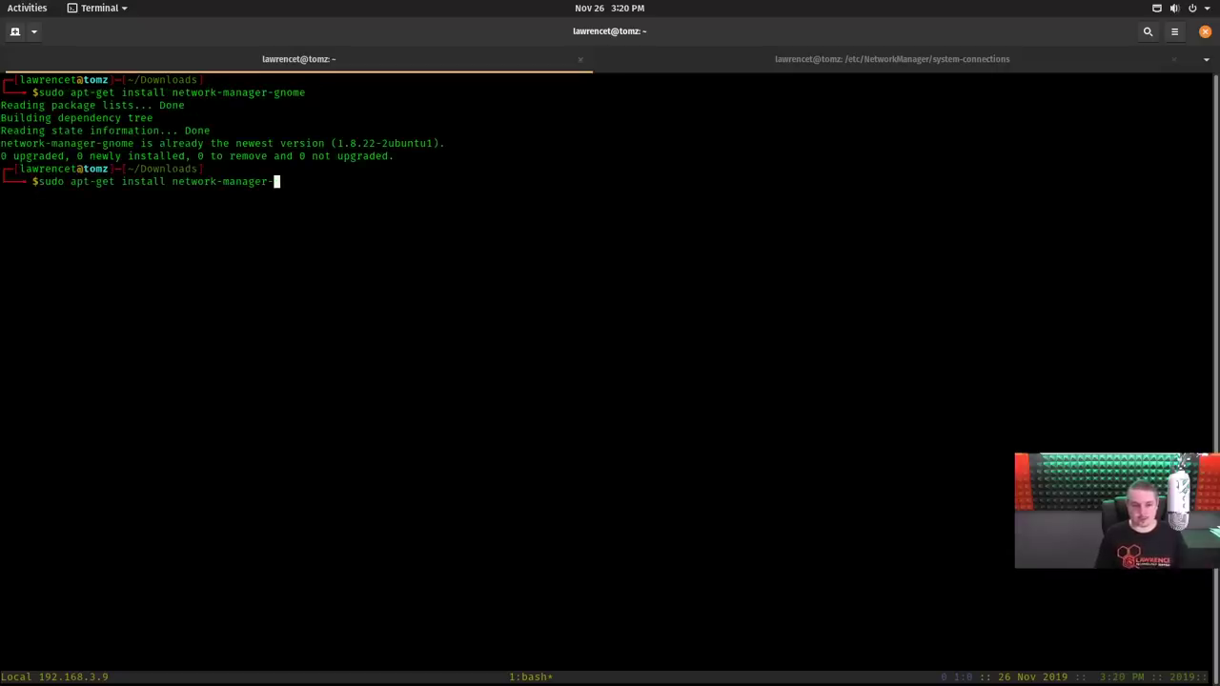
type("openvpn")
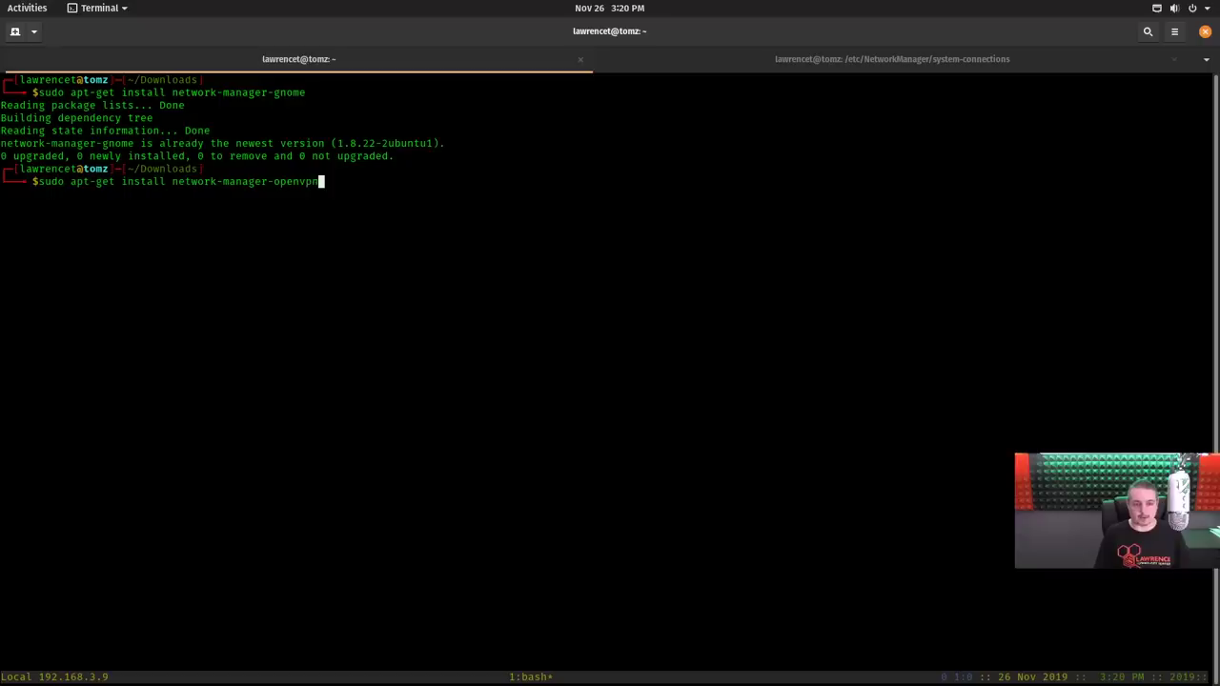
key("Return")
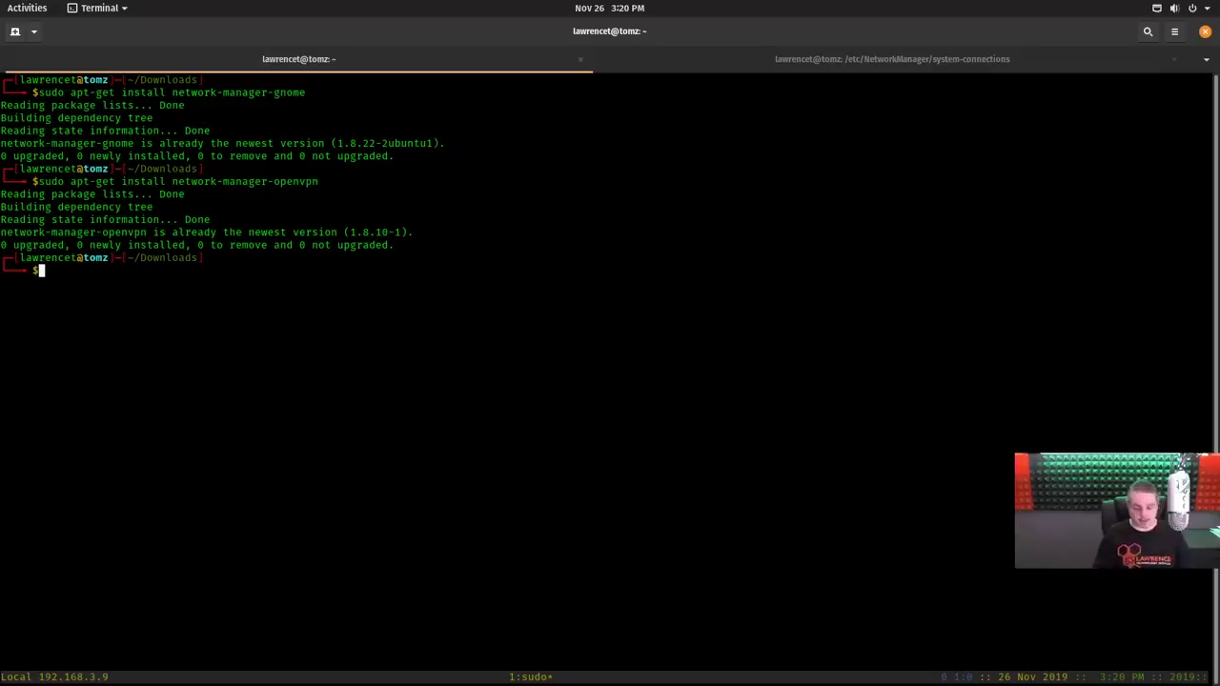
Clear the terminal screen with the clear command.
type("cd")
key("BackSpace")
key("BackSpace")
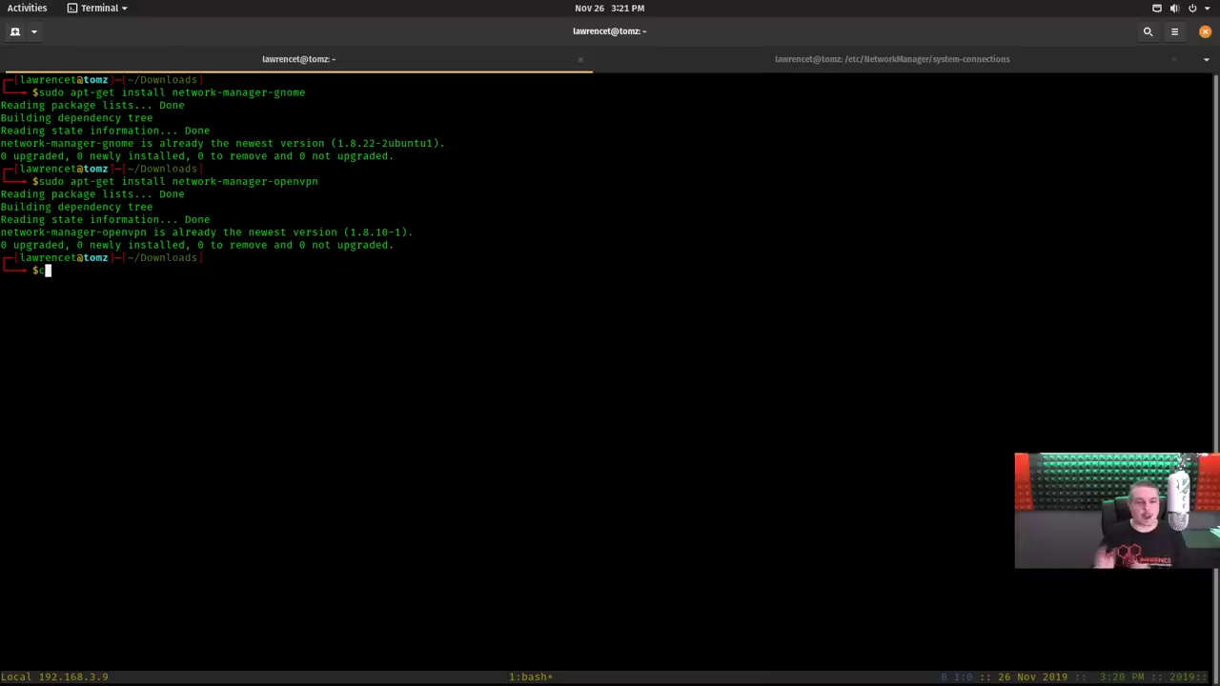
key("BackSpace")
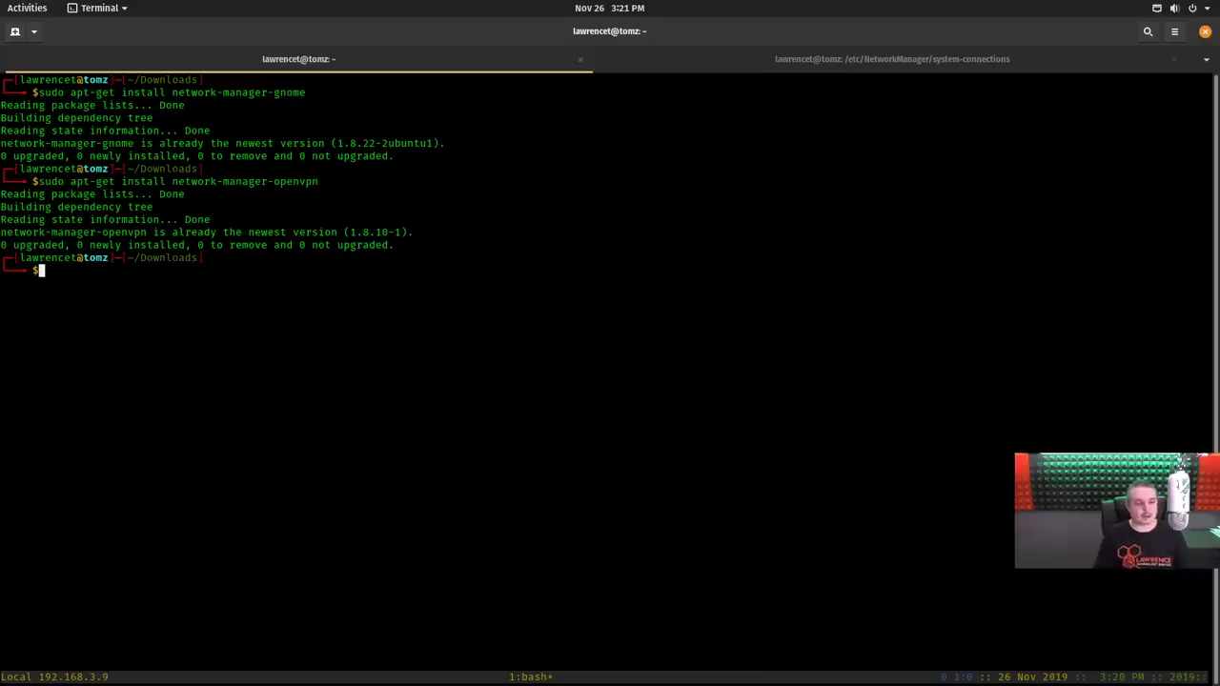
type("clear")
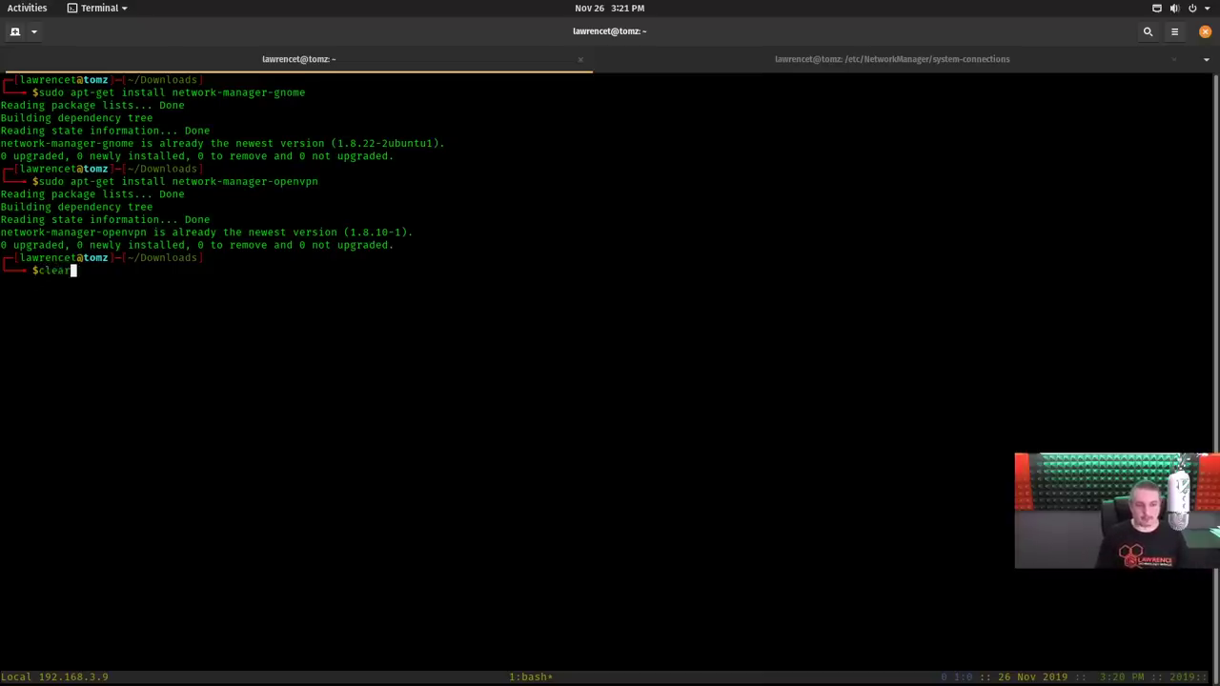
key("Return")
key("super")
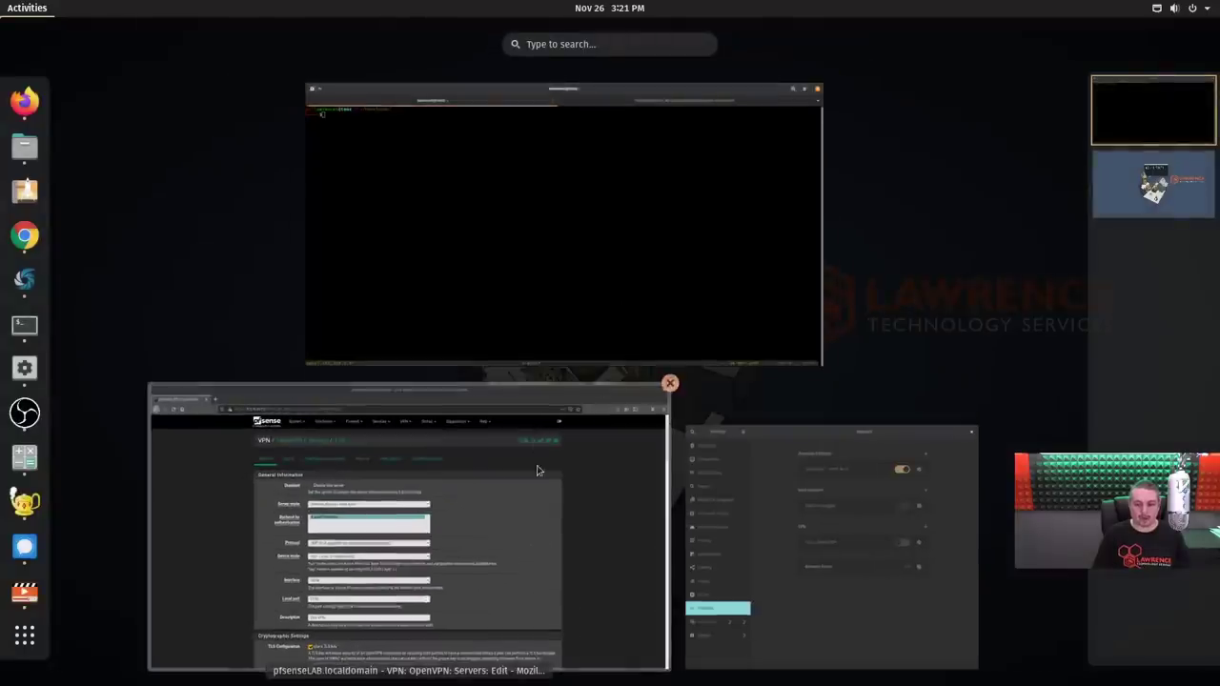
Export the Most Clients inline config using Interface IP Address, saving pfsenseLAB-udp-1195-config.ovpn.
left_click(539, 468)
left_click(563, 191)
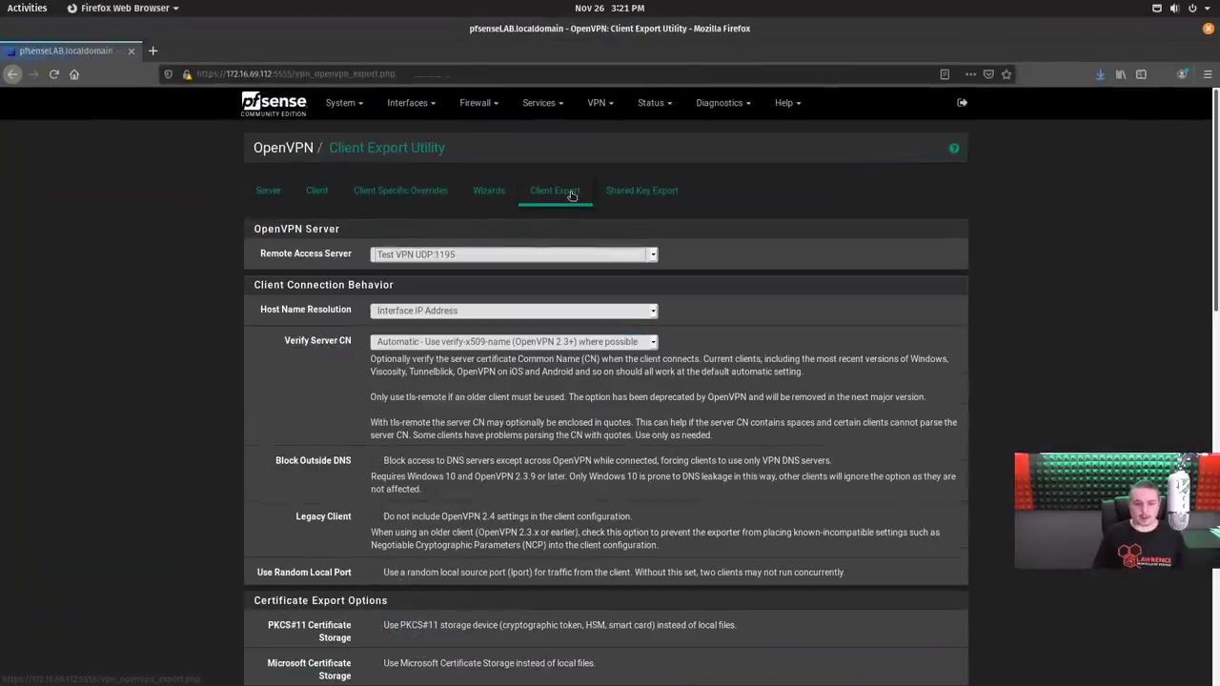
left_click(458, 315)
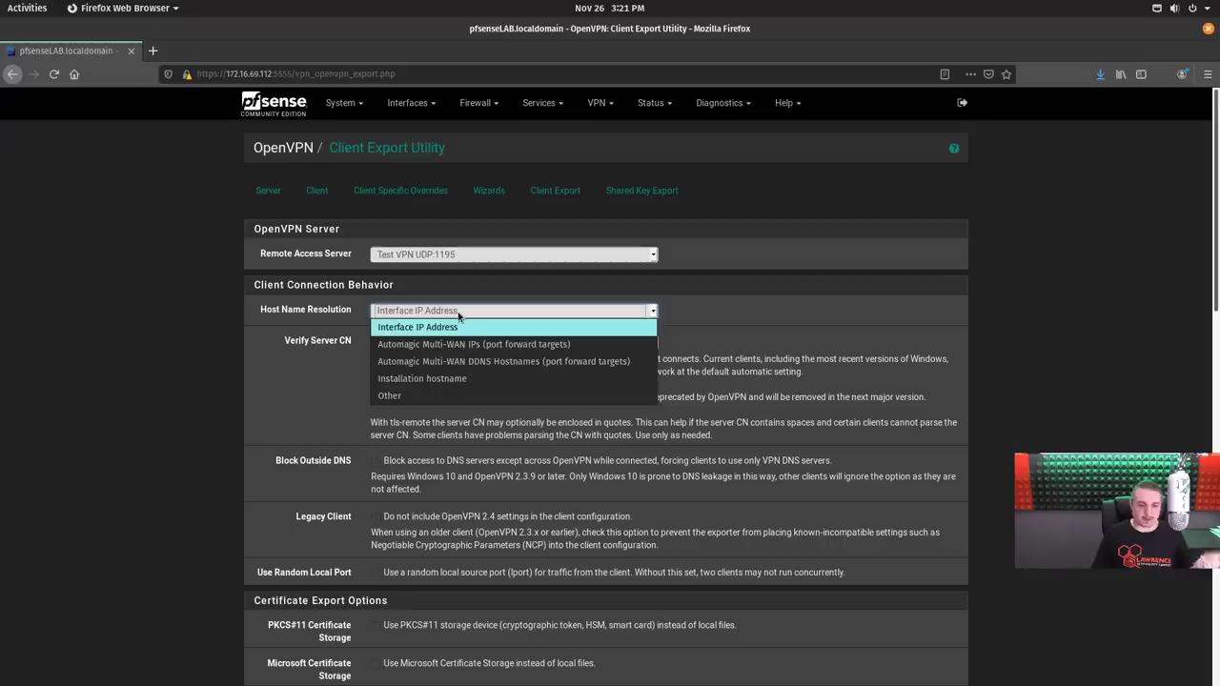
left_click(505, 291)
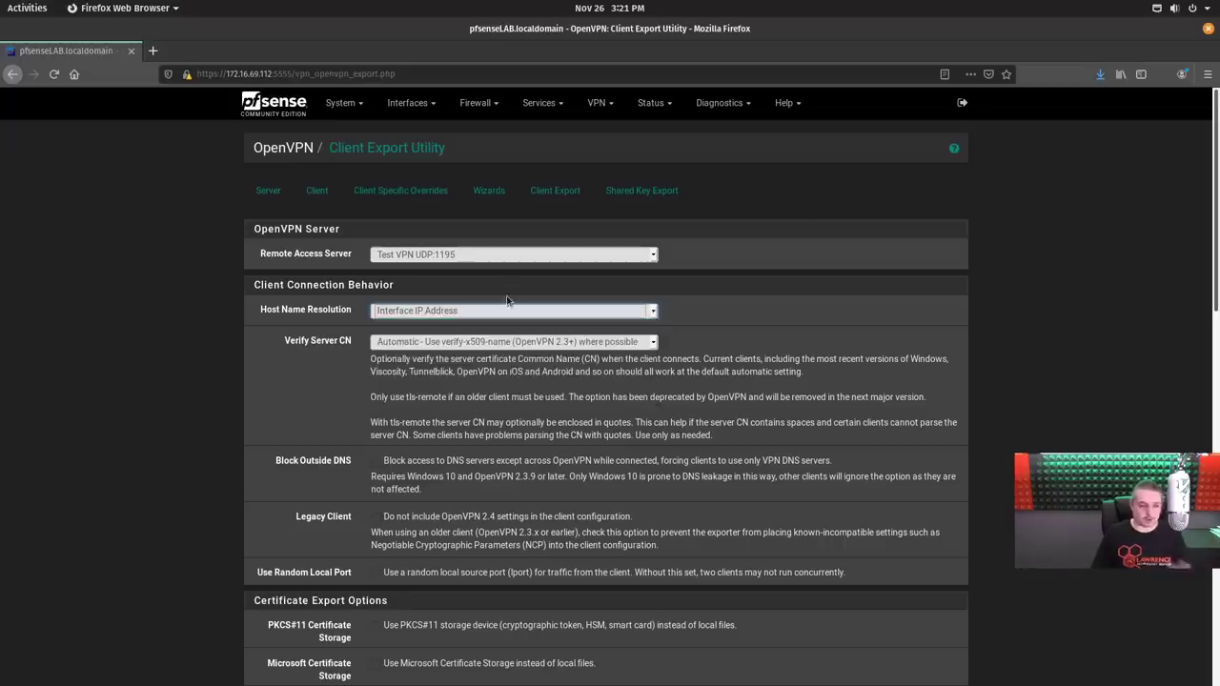
scroll(505, 290, "down", 8)
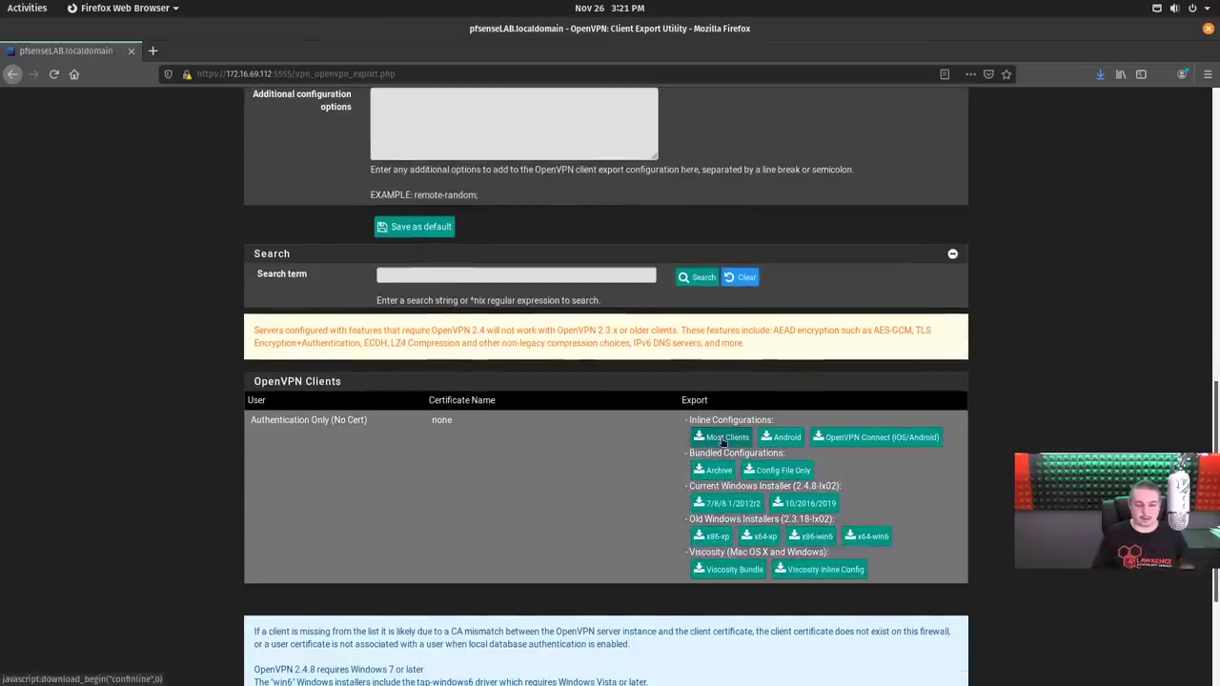
left_click(722, 439)
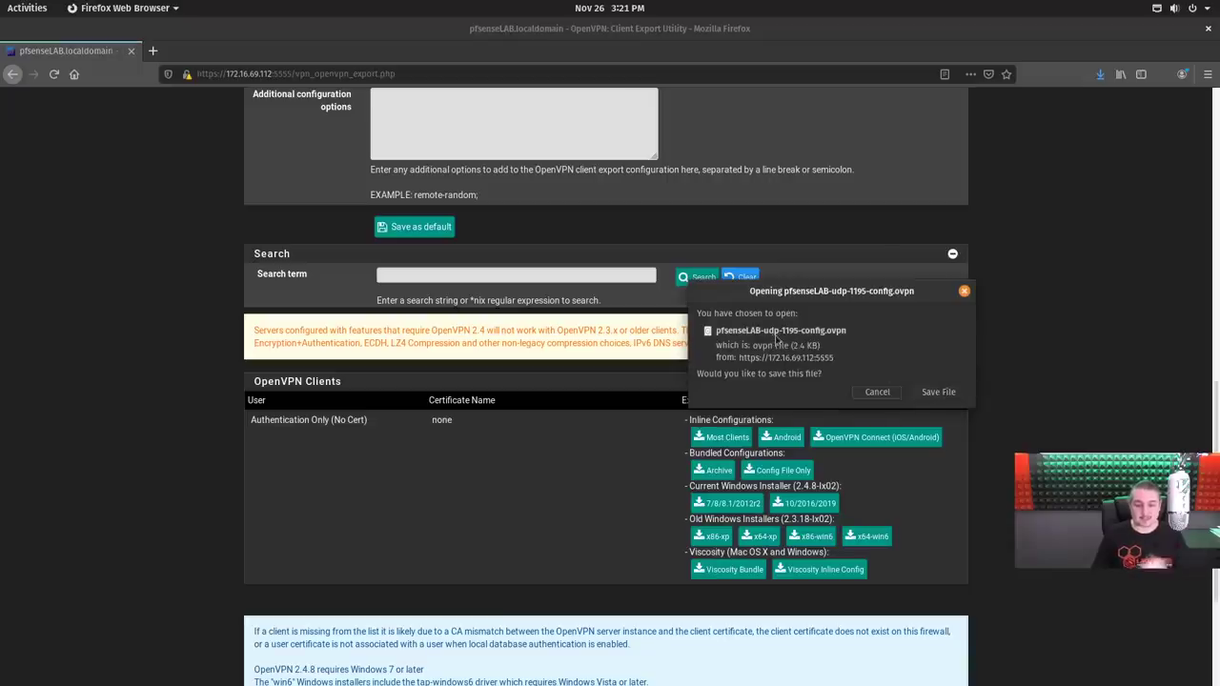
left_click(929, 394)
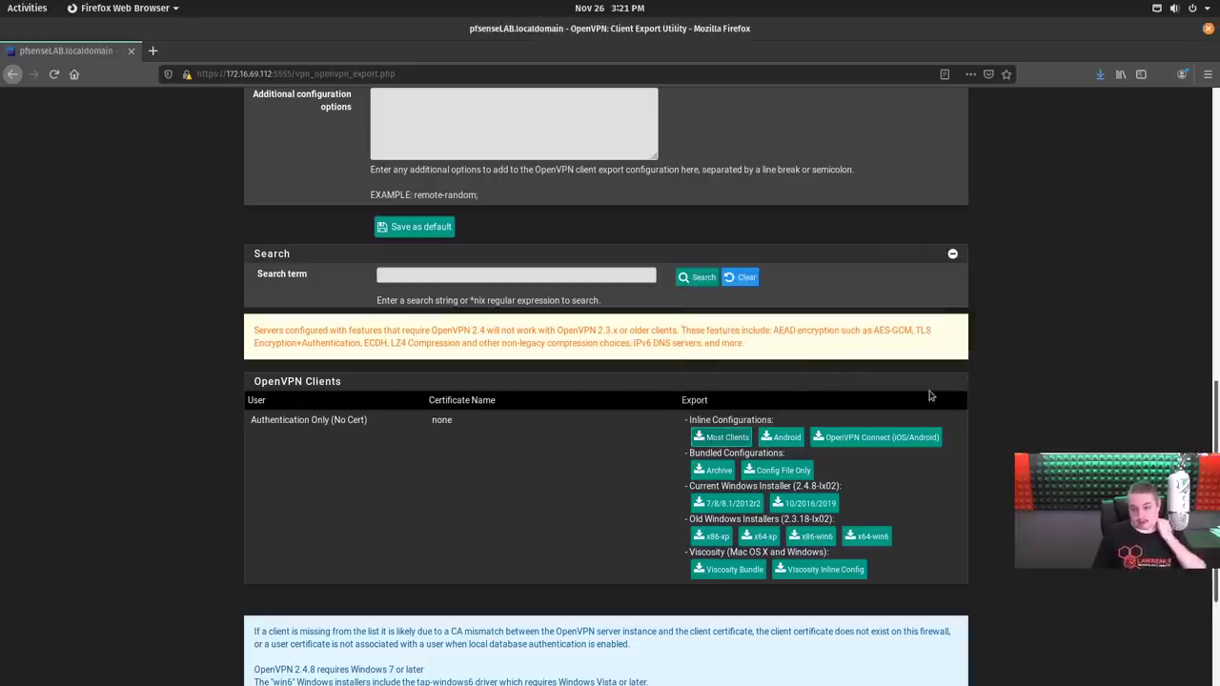
key("super")
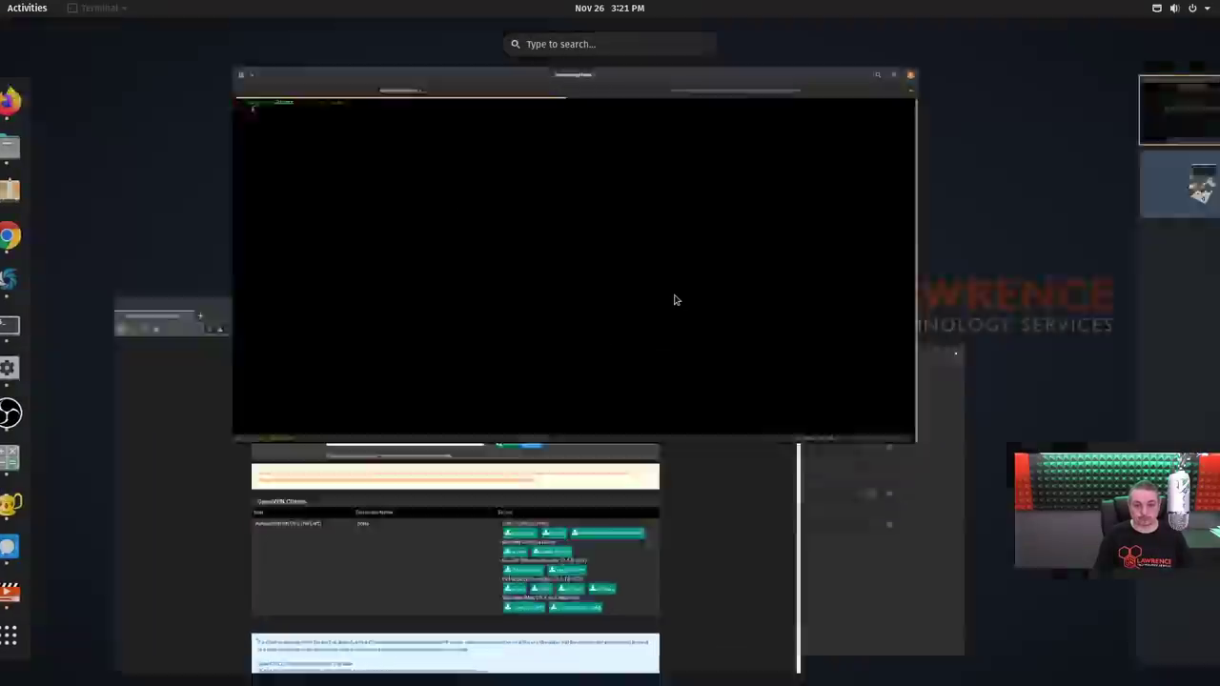
Open pfsenseLAB-udp-1195-config.ovpn in vi from the Downloads folder.
left_click(674, 300)
type("vi")
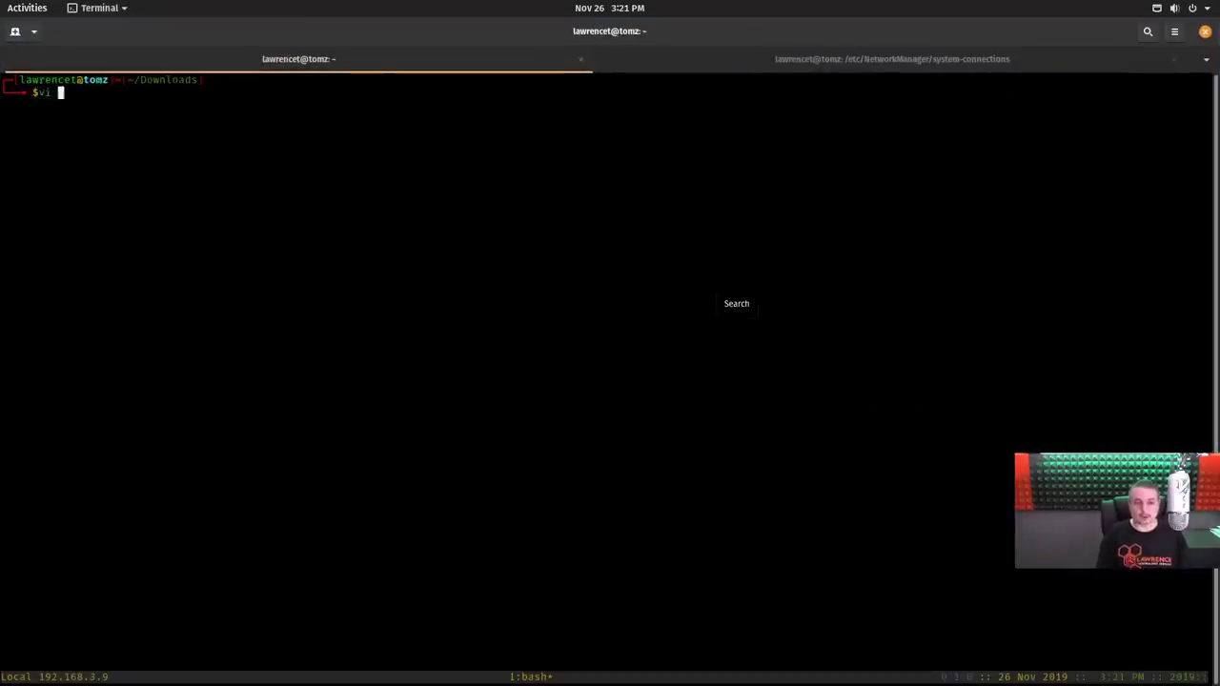
key("Tab")
key("Tab")
type("pf")
key("Tab")
key("Return")
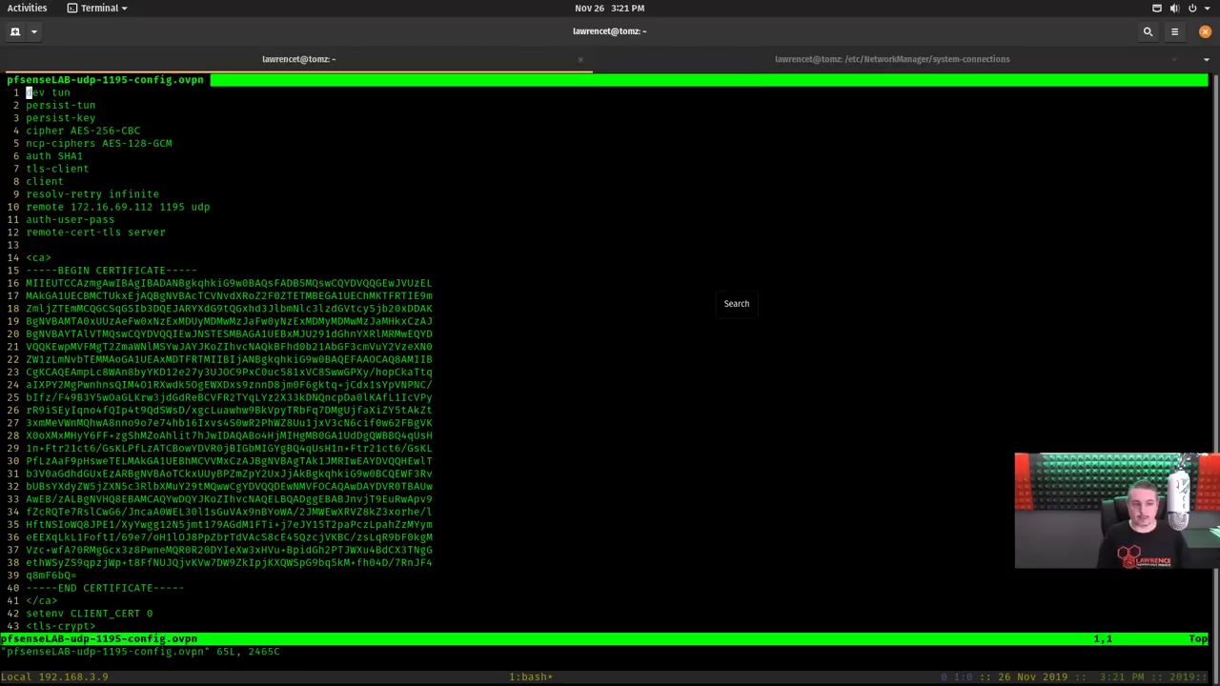
Read through the profile's options and certificate block, then quit vi with :q!
key("Down")
key("Down")
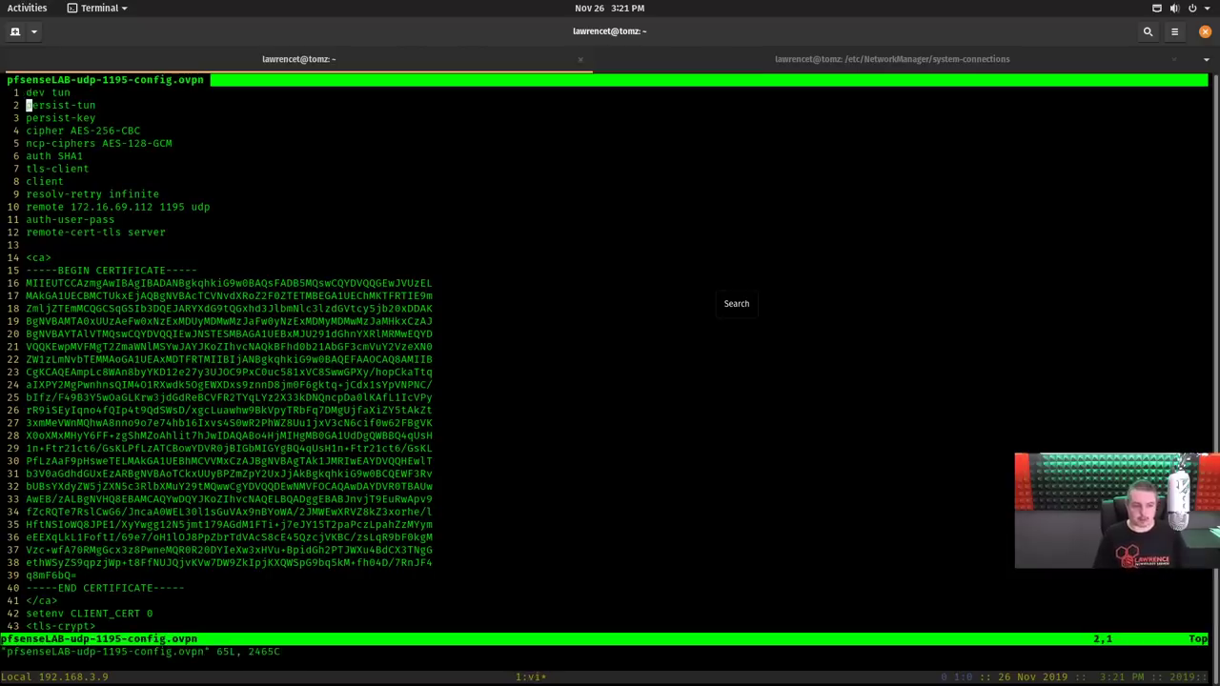
key("Down")
key("Down")
key("Down")
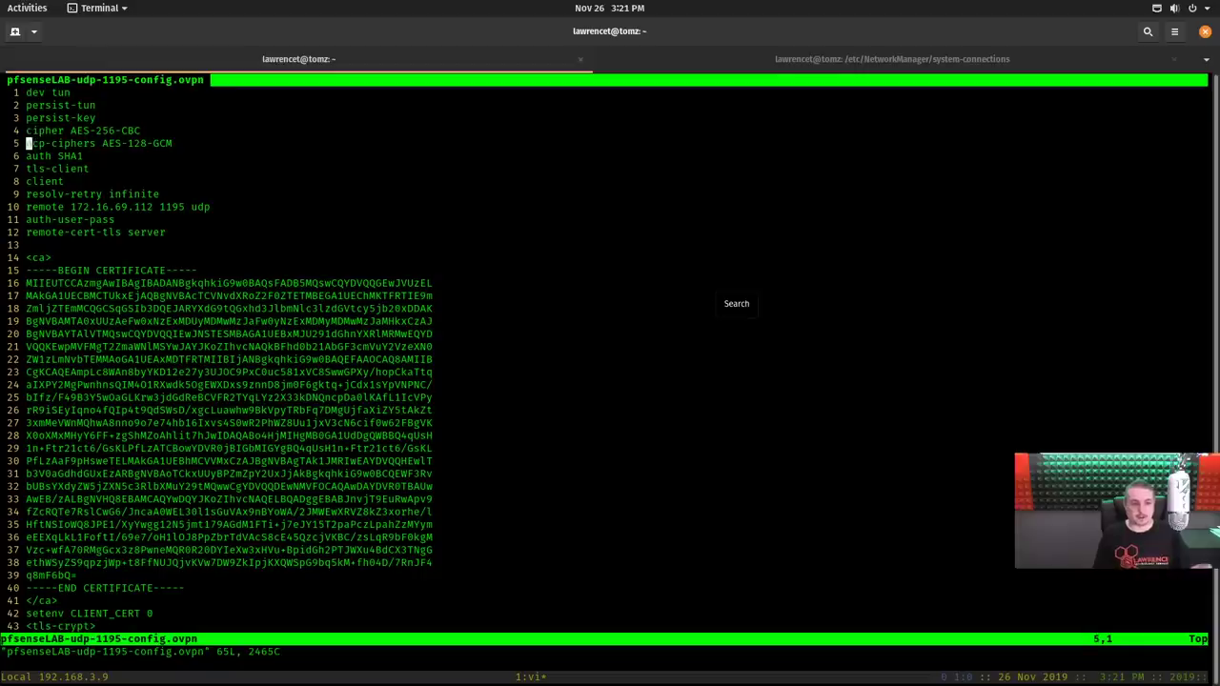
key("Down")
key("Down")
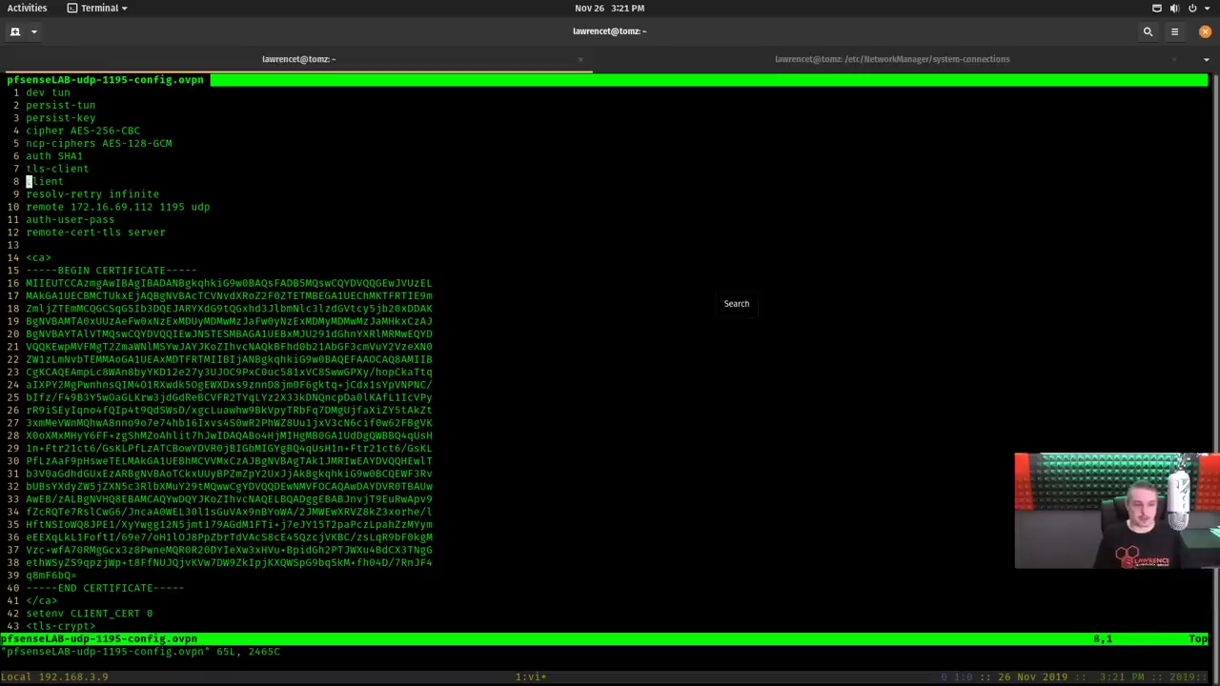
key("Up")
key("Up")
key("Up")
key("Down")
key("Down")
key("Down")
key("Down")
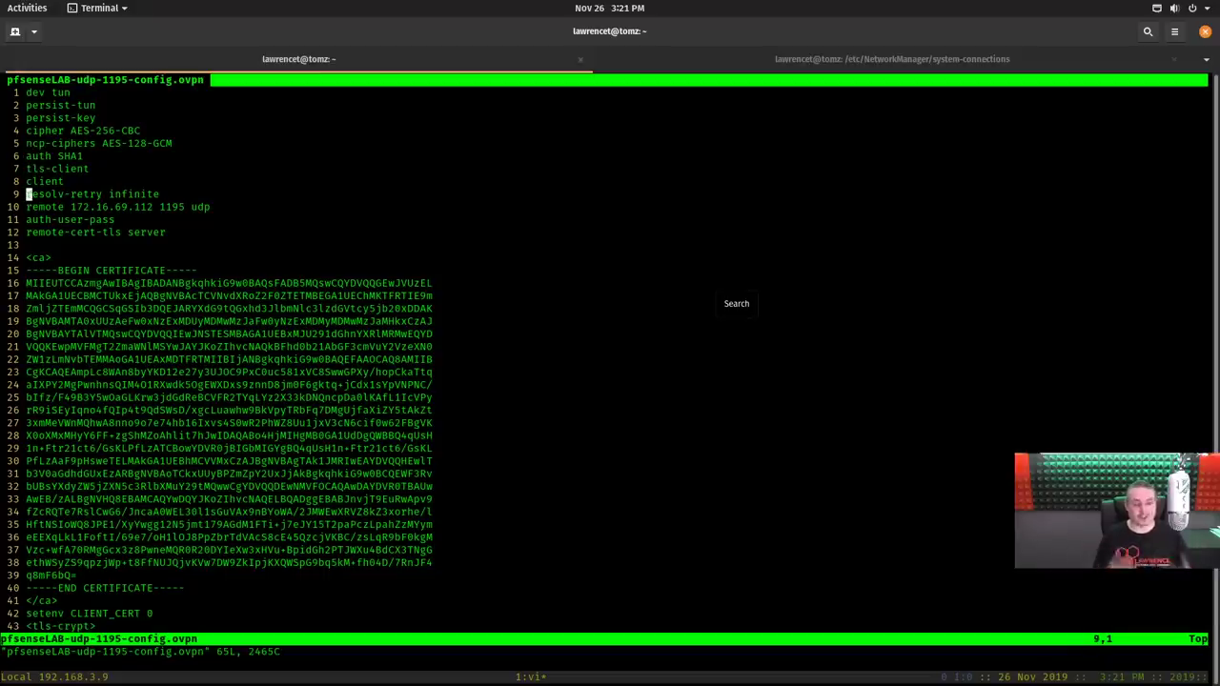
key("Down")
key("Down")
key("Down")
key("Down")
key("Down")
key("Down")
key("Down")
key("Down")
key("Down")
key("Down")
key("Down")
key("Down")
key("Down")
key("Down")
key("Down")
key("Down")
key("Down")
key("Down")
key("Down")
key("Down")
key("Down")
key("Down")
key("Down")
key("Down")
key("Down")
key("Down")
key("Down")
key("Down")
key("Down")
key("Down")
key("Down")
key("Down")
key("Down")
key("Down")
key("Down")
key("Down")
key("Down")
key("Down")
key("Down")
key("Down")
key("Down")
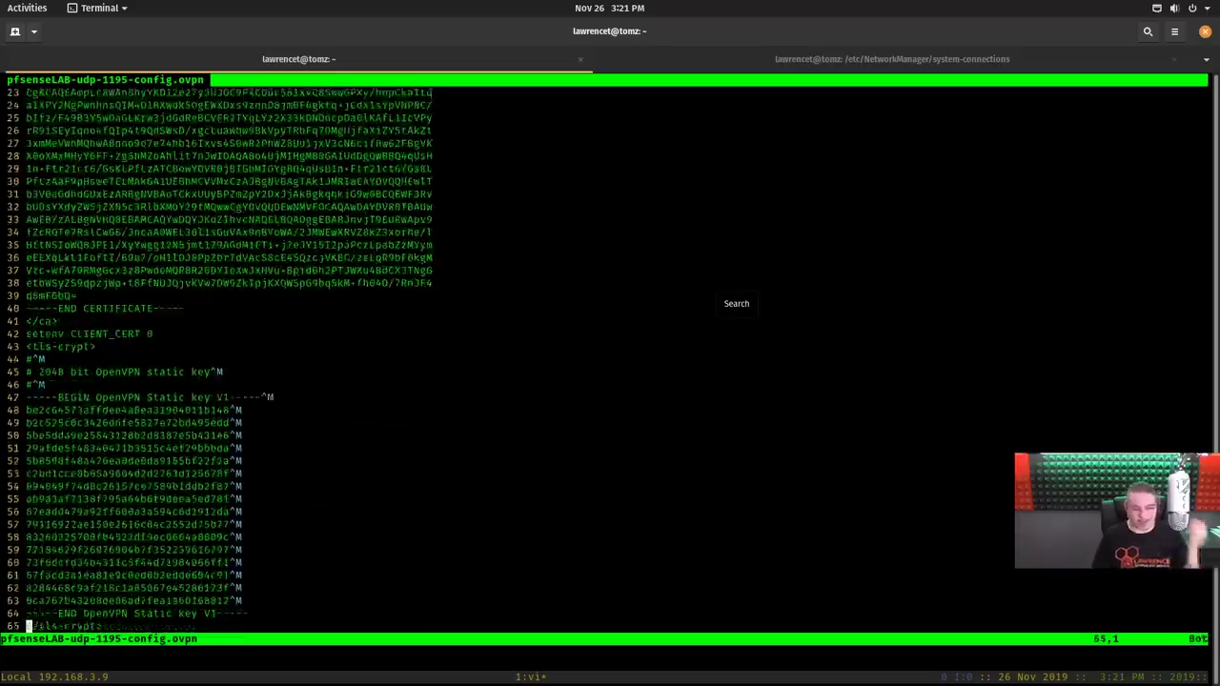
key("Up")
key("Up")
key("Up")
key("Up")
key("Up")
key("Up")
key("Up")
key("Up")
key("Up")
key("Up")
key("Up")
key("Up")
key("Up")
key("Up")
key("Up")
key("Up")
key("Up")
key("Up")
key("Up")
key("Up")
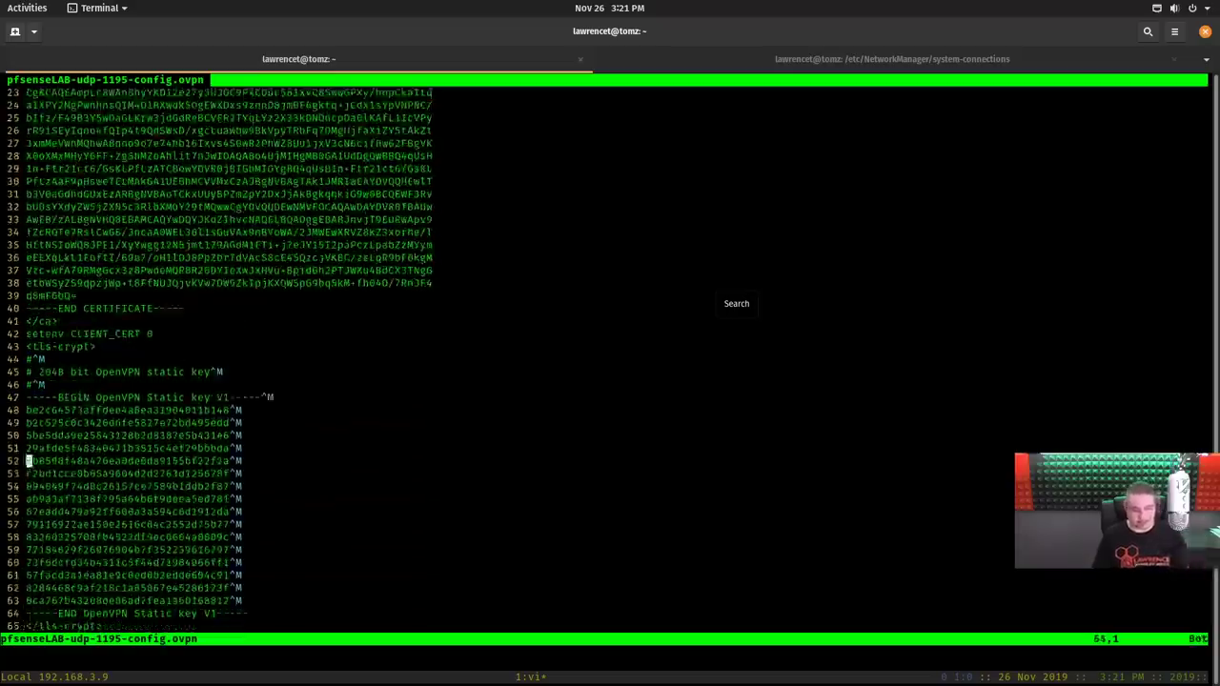
key("Up")
key("Up")
key("Up")
key("Up")
key("Up")
key("Up")
key("Up")
key("Up")
key("Up")
key("Up")
key("Up")
key("Up")
key("Up")
key("Up")
key("Up")
key("Up")
key("Up")
key("Up")
key("Up")
key("Up")
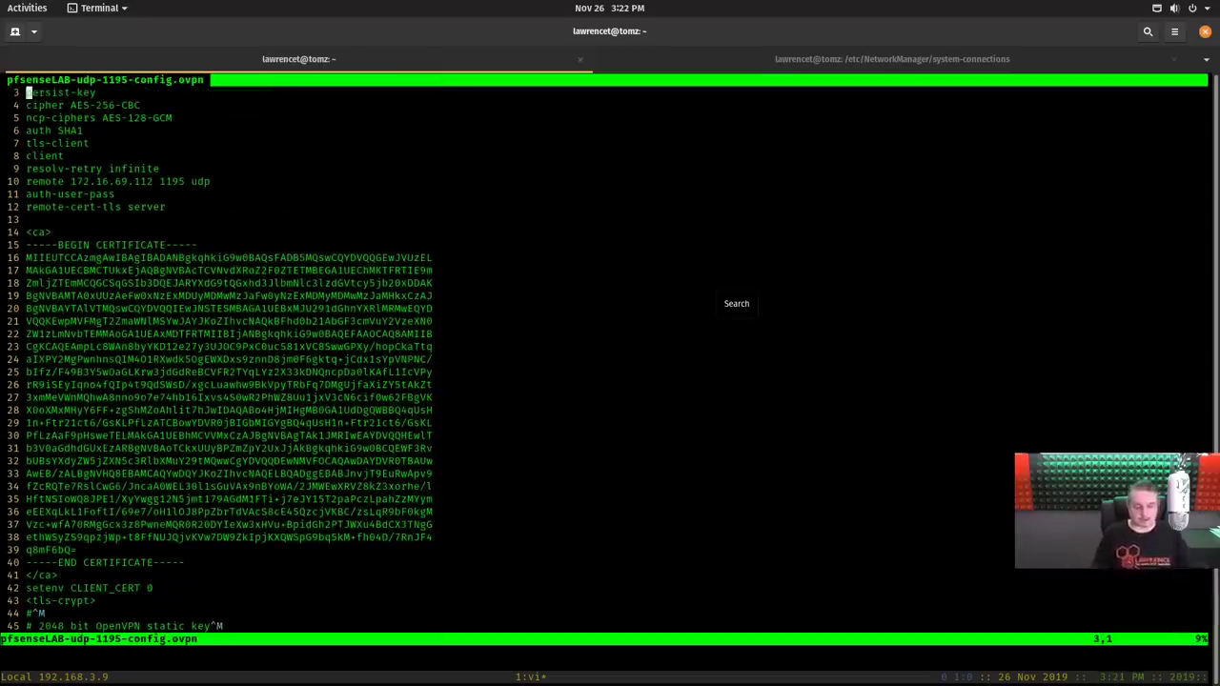
type(":q!")
key("Return")
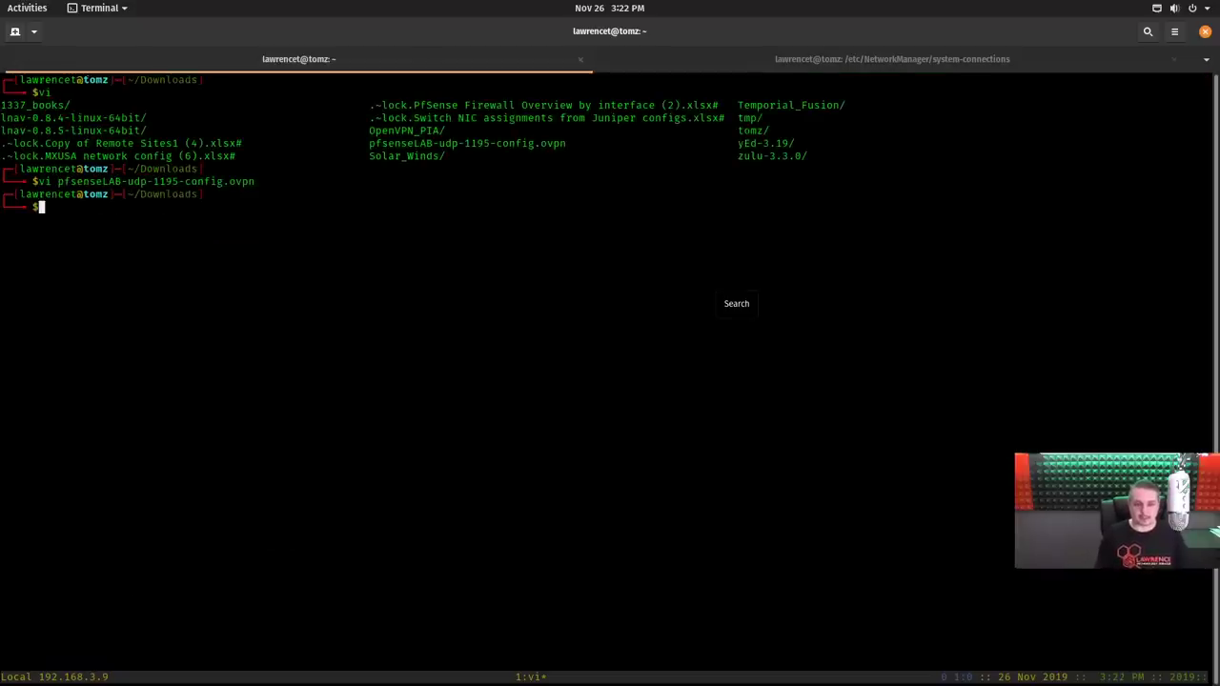
Clear the screen, then type and cancel a sudo openvpn command for the profile.
key("ctrl+l")
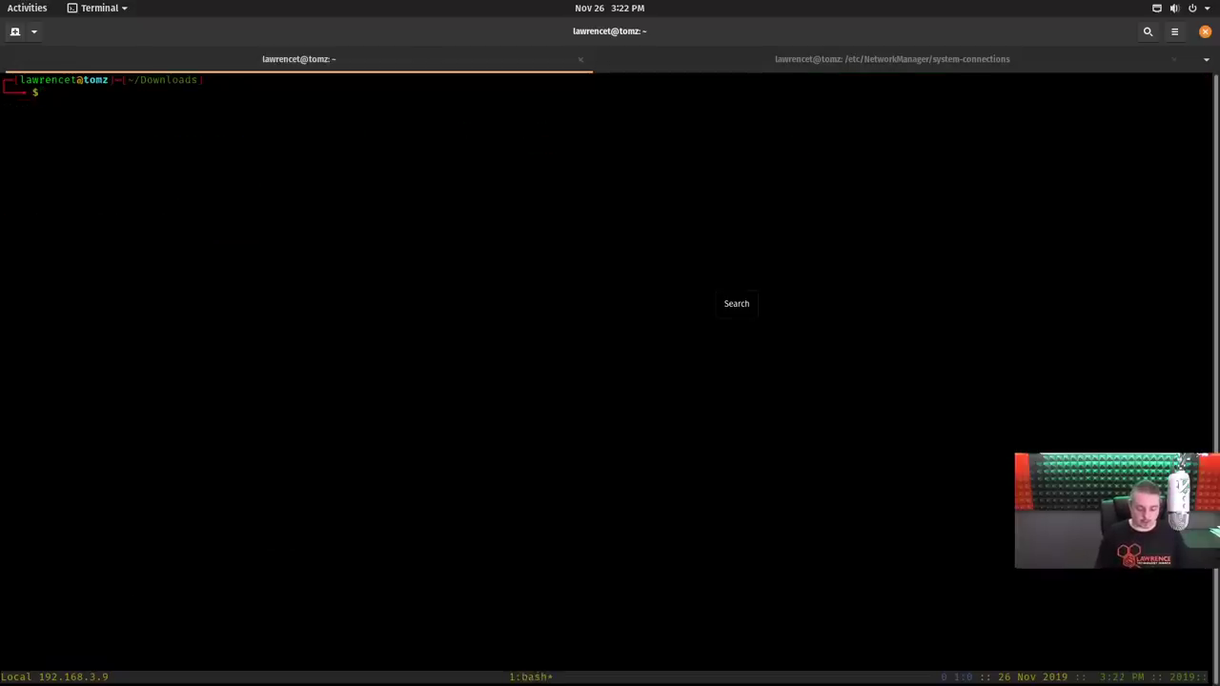
type("sudo op")
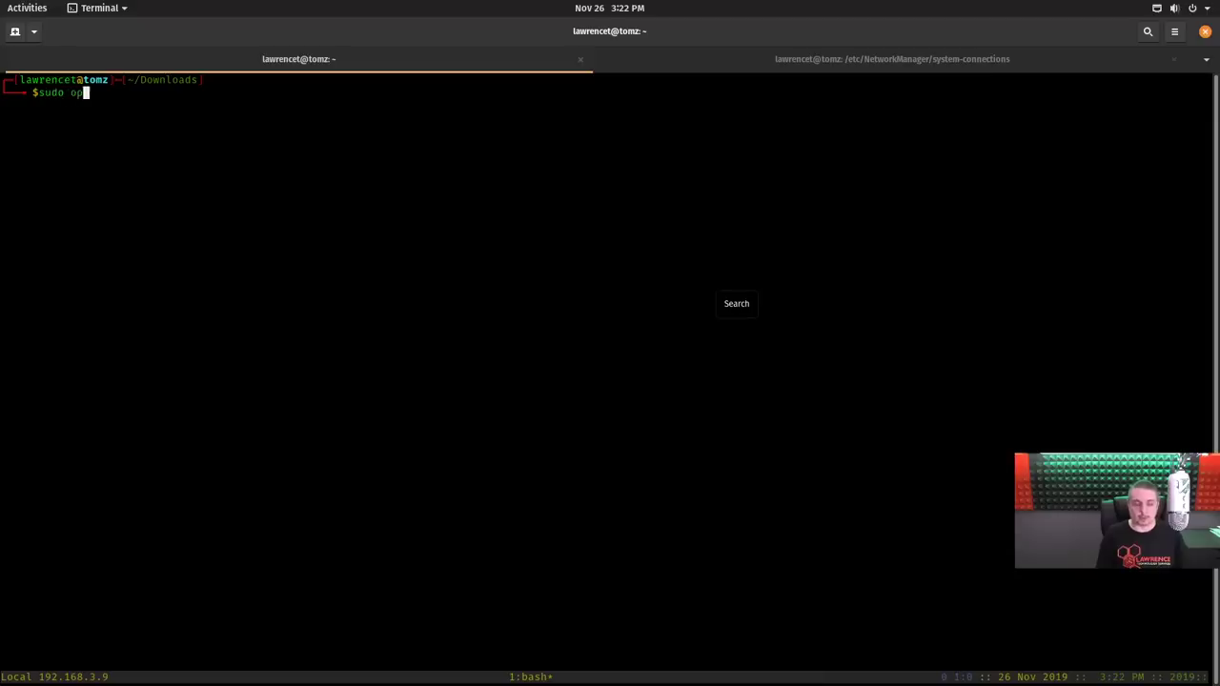
type("envpn pf")
key("Tab")
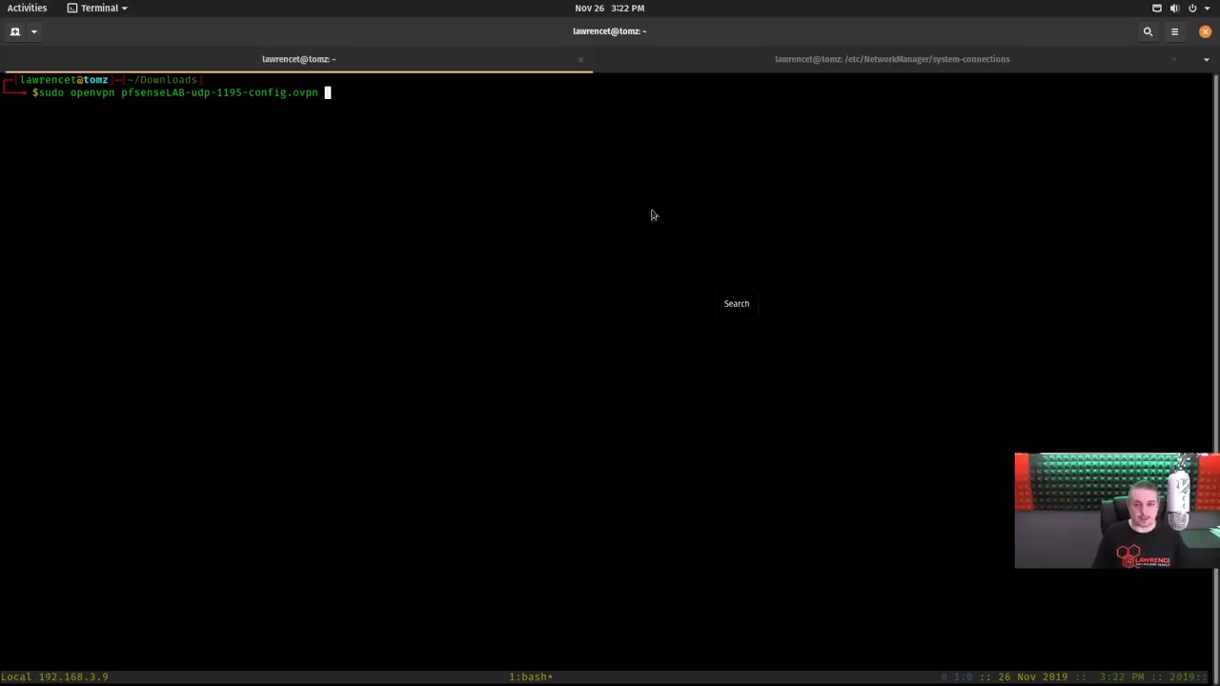
key("ctrl+c")
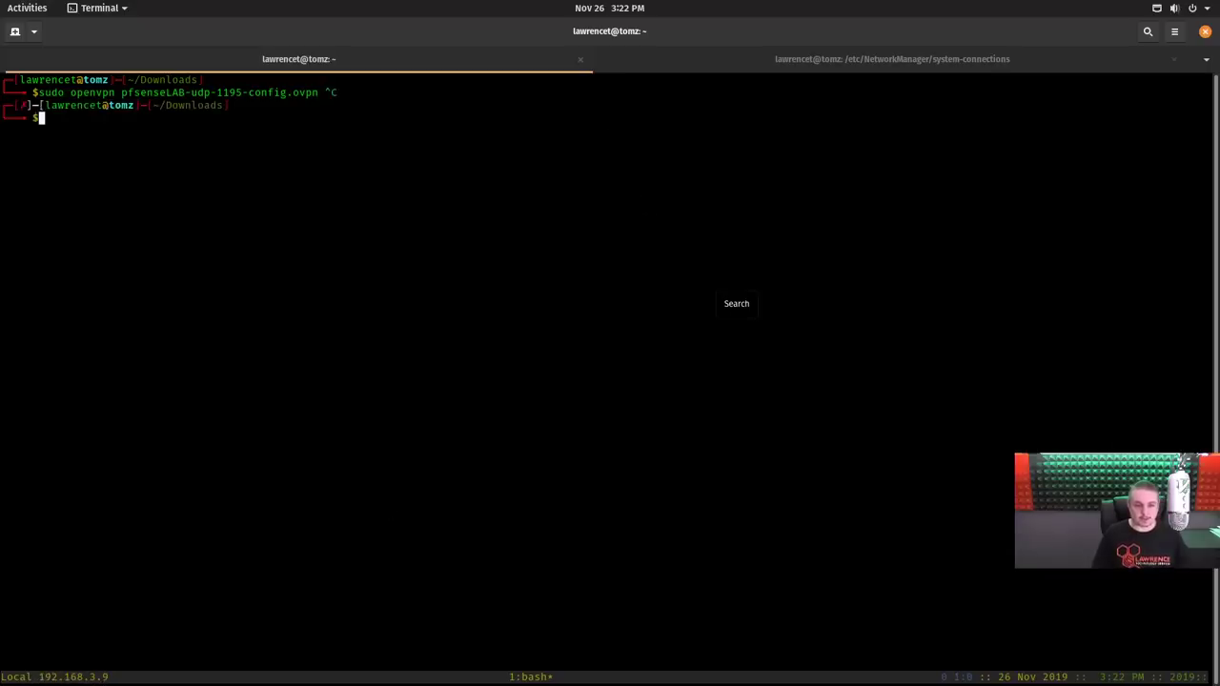
Ping 192.168.40.10 and 192.168.40.1, both failing with 100% packet loss.
type("ping 192.168.")
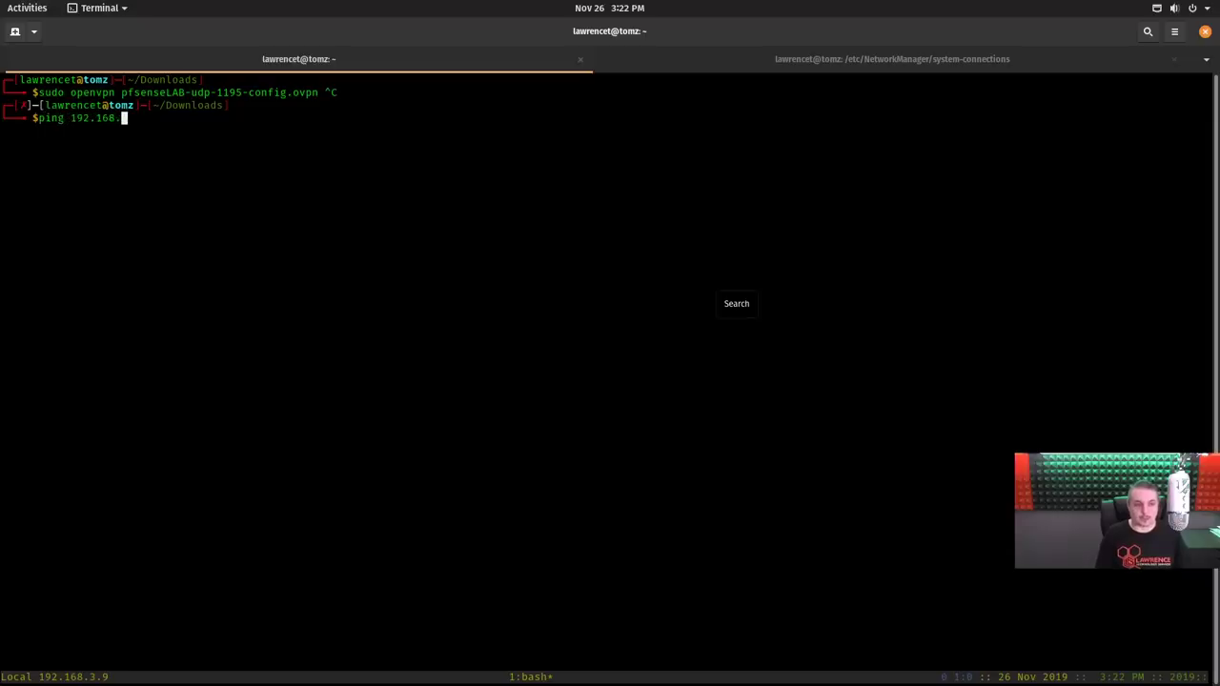
type("40.10")
key("Return")
key("ctrl+c")
key("Up")
key("BackSpace")
key("Return")
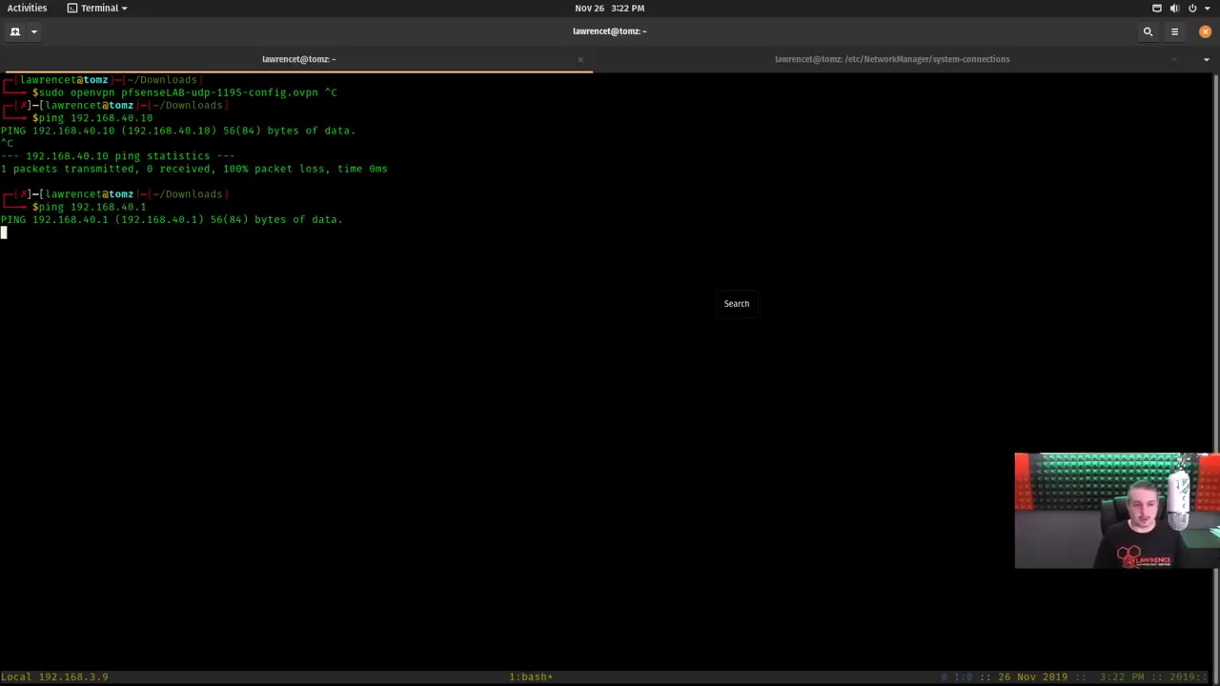
key("ctrl+c")
Switch to Firefox and open the pfSense Status Dashboard via the logo.
key("super")
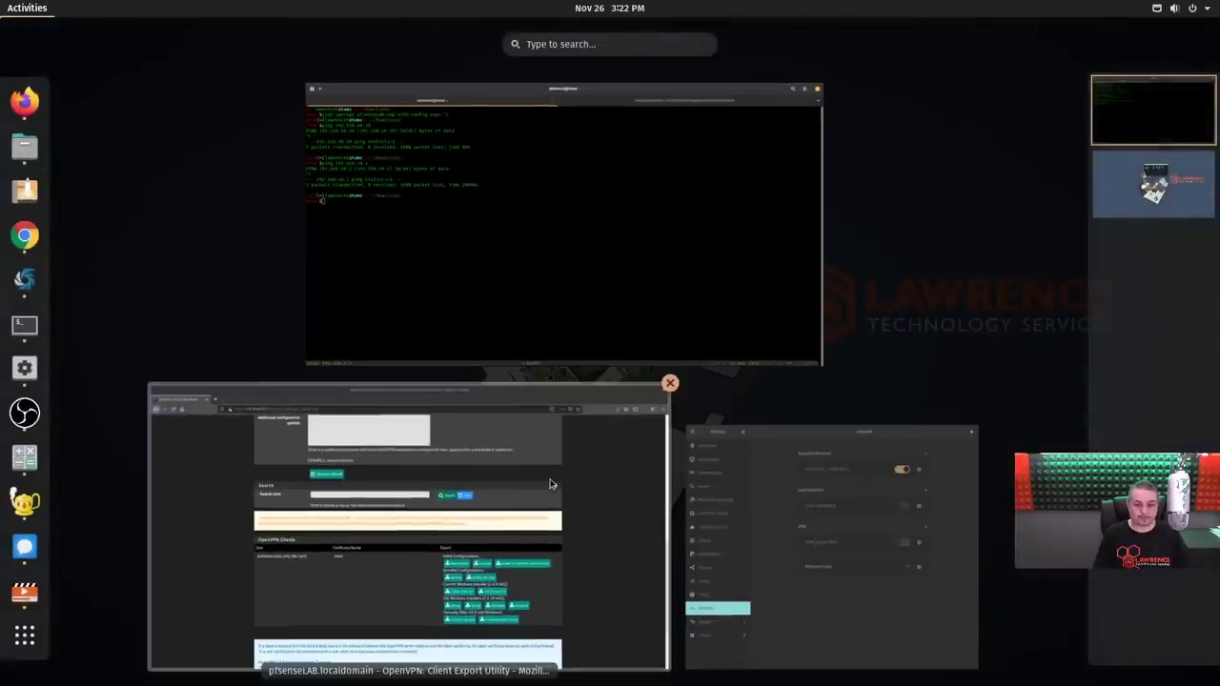
left_click(549, 484)
scroll(390, 416, "up", 10)
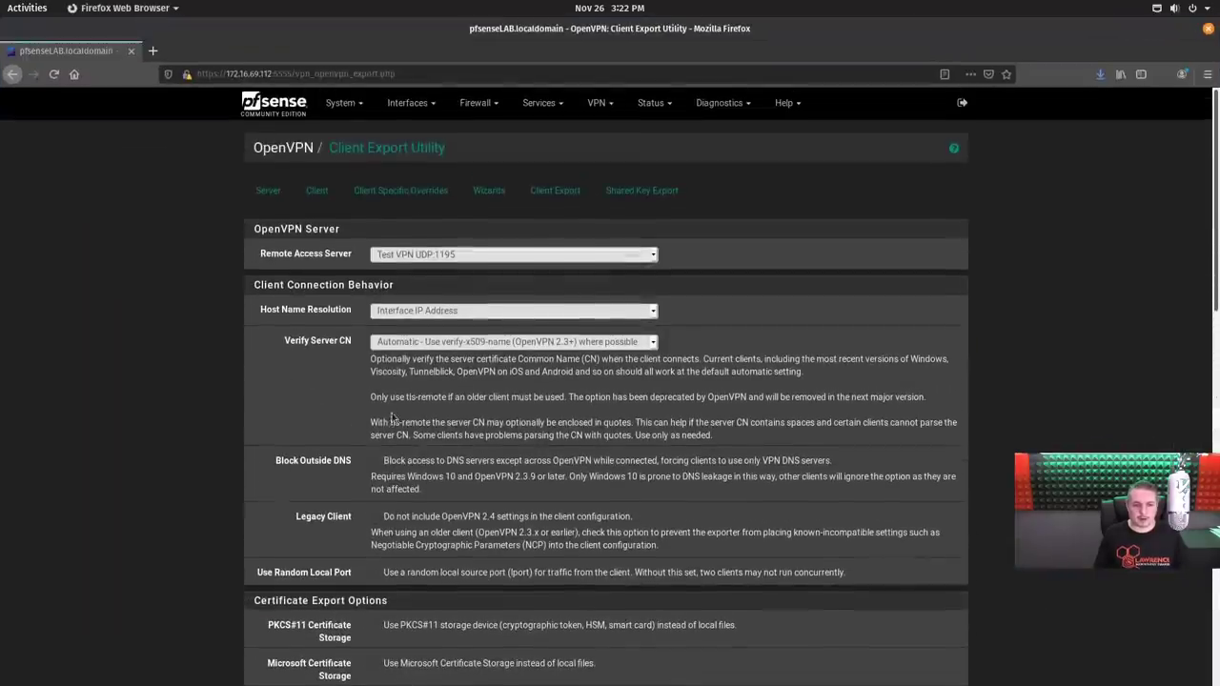
left_click(274, 103)
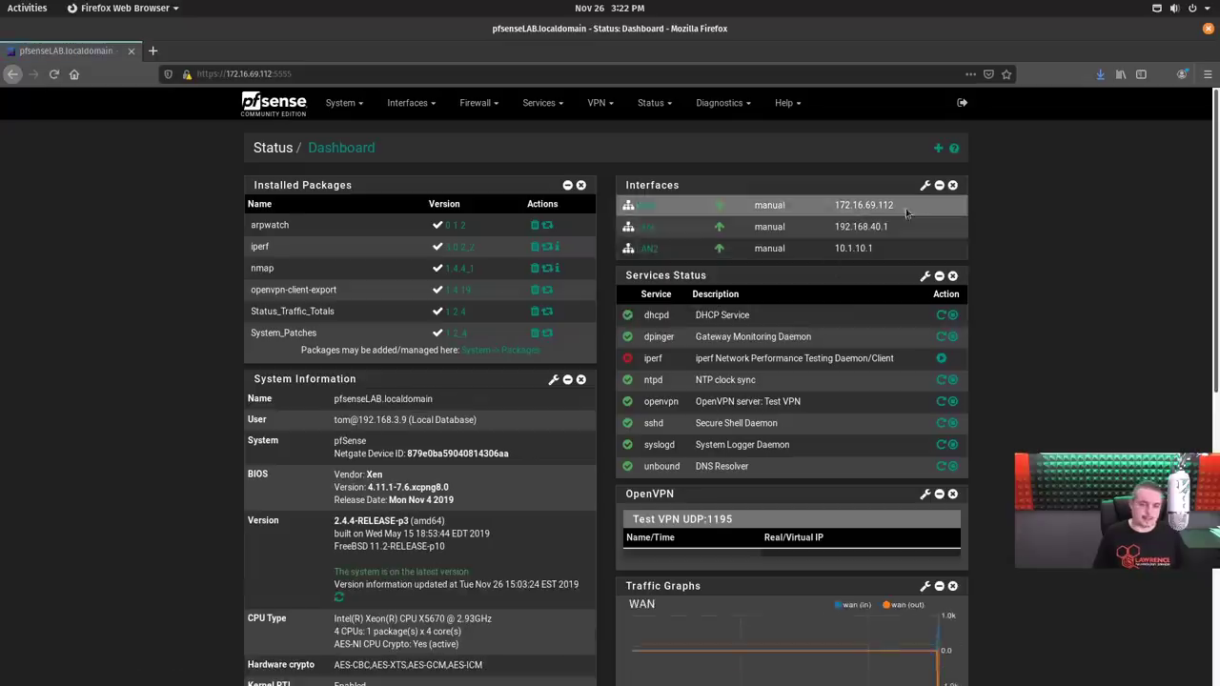
key("super")
Reopen the .ovpn profile in vim, highlight the remote and auth-user-pass lines, then quit.
left_click(626, 273)
key("Up")
key("Up")
key("Up")
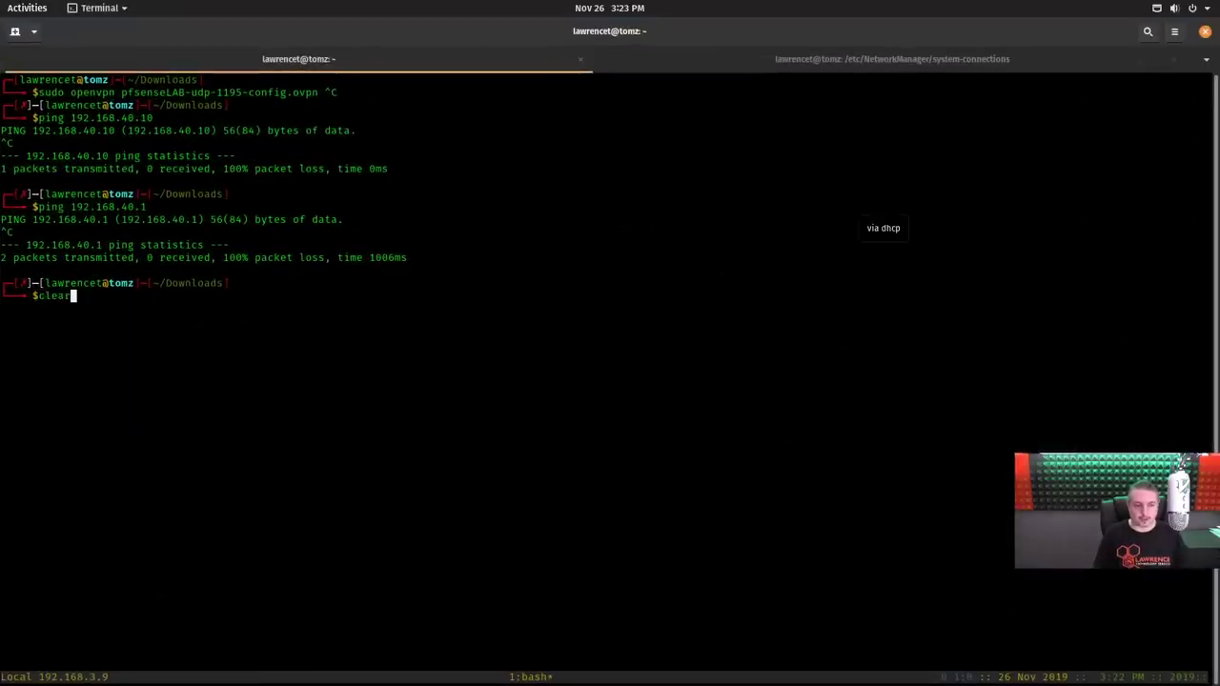
key("Up")
key("Return")
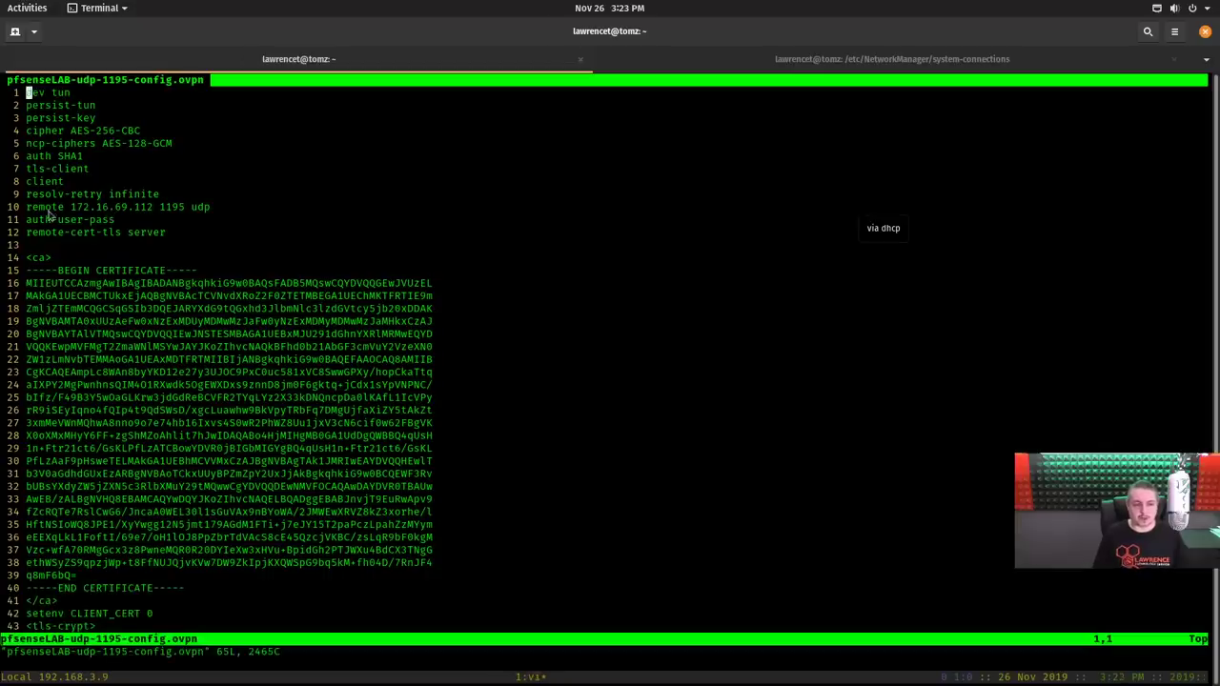
left_click_drag(51, 208, 163, 221)
type(":q!")
key("Return")
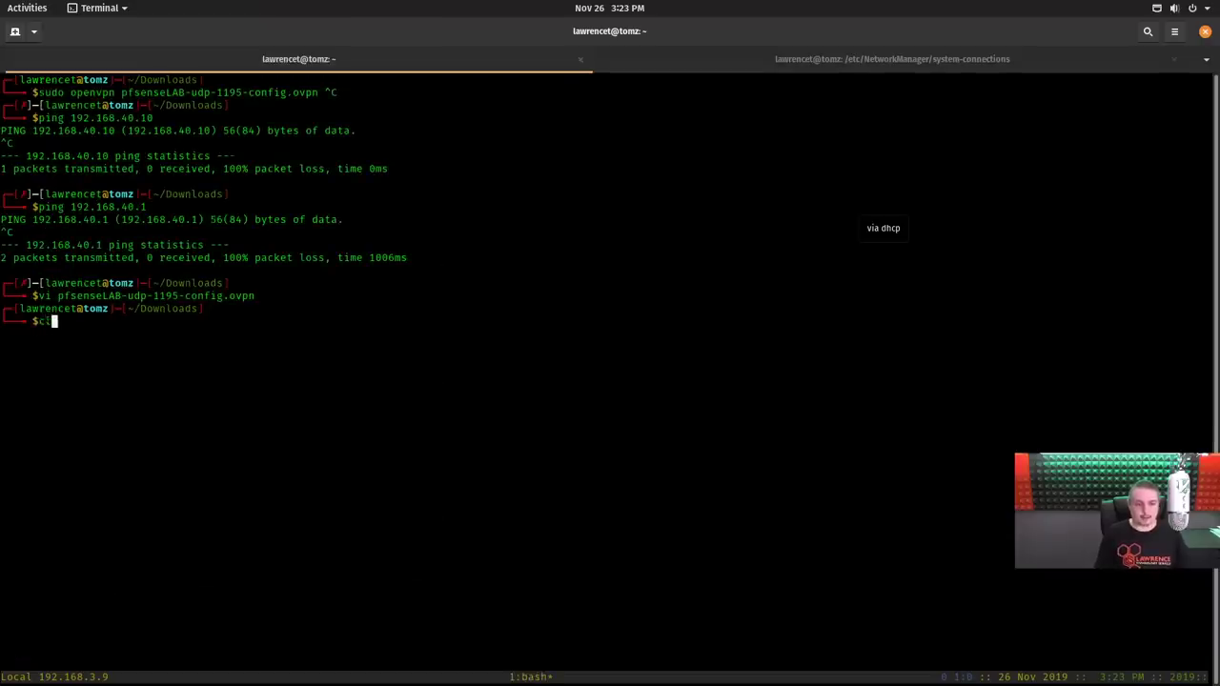
Start sudo openvpn with the pfSense profile, entering the VPN username and password.
key("ctrl+l")
type("sudo open")
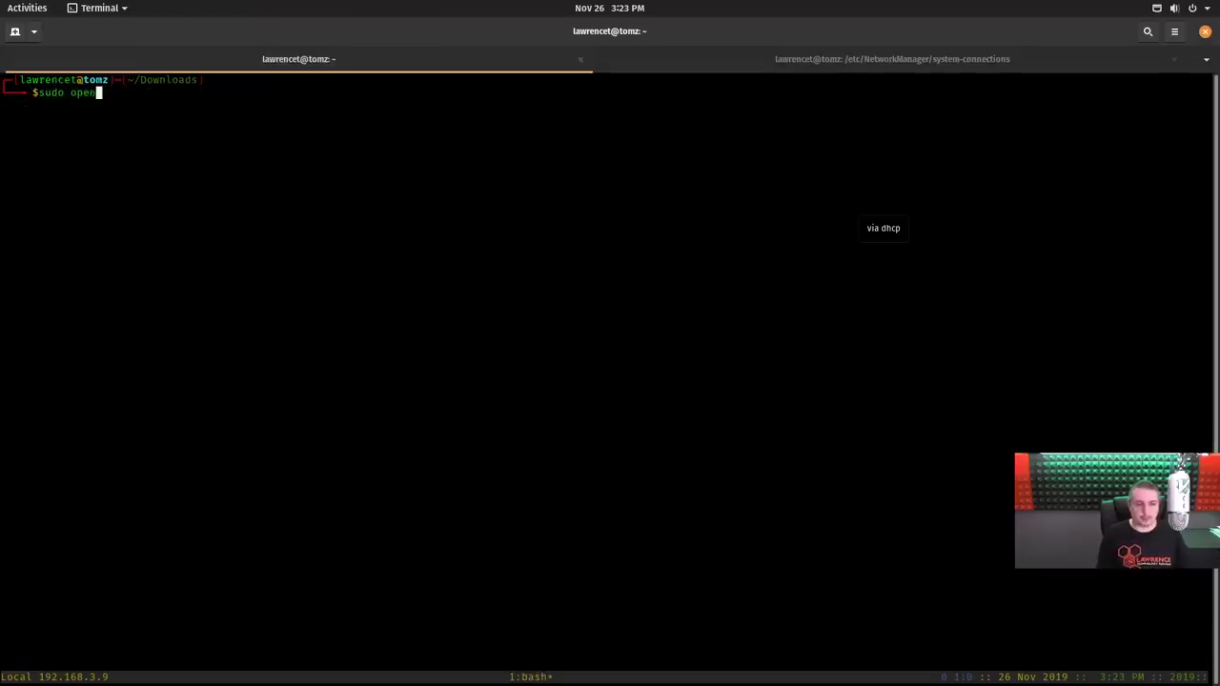
type("vpn p")
key("Tab")
key("Return")
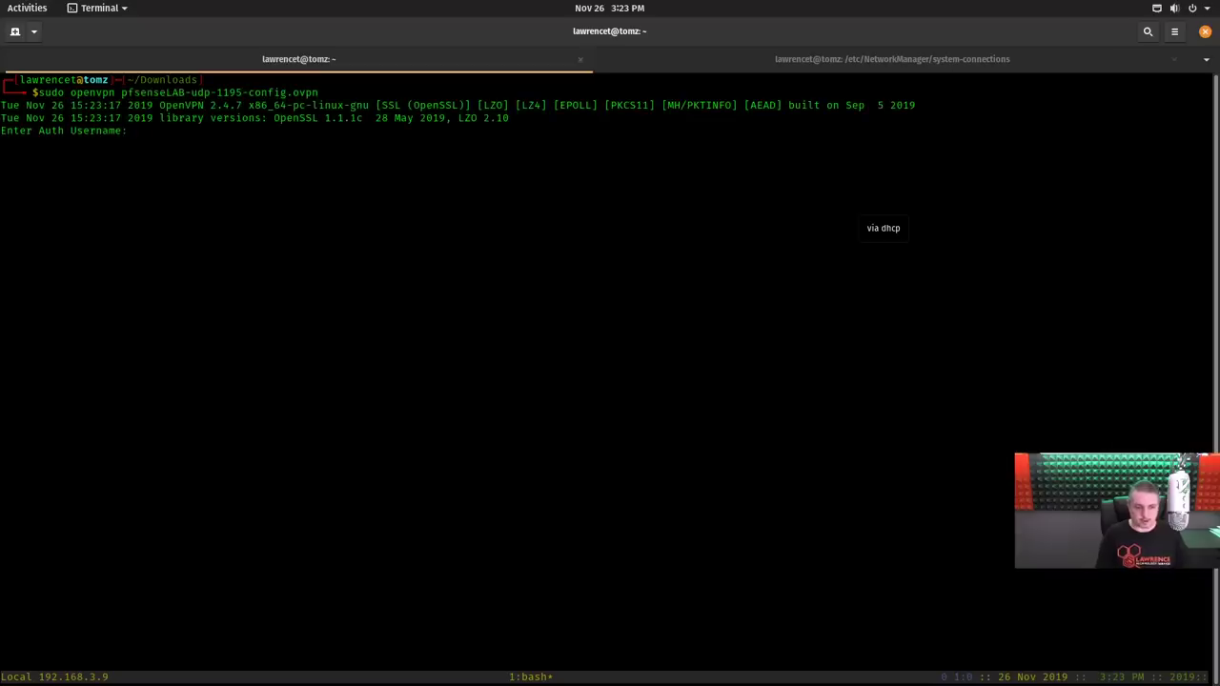
type("tom")
key("Return")
type("******")
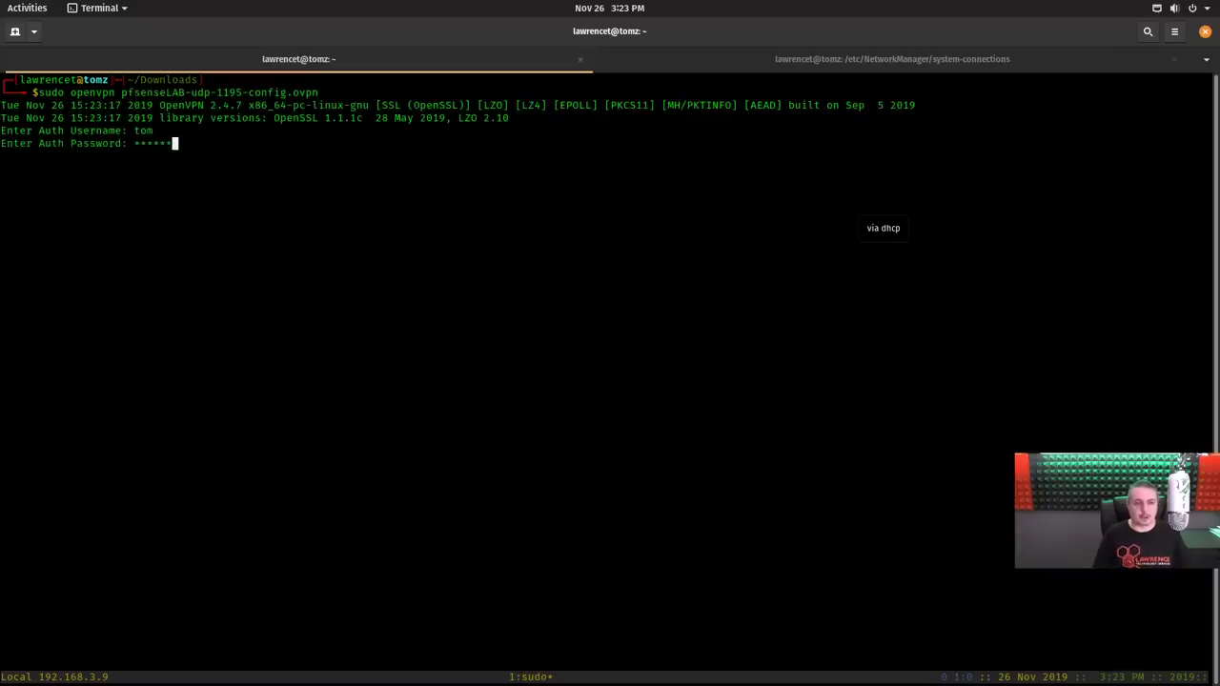
key("Return")
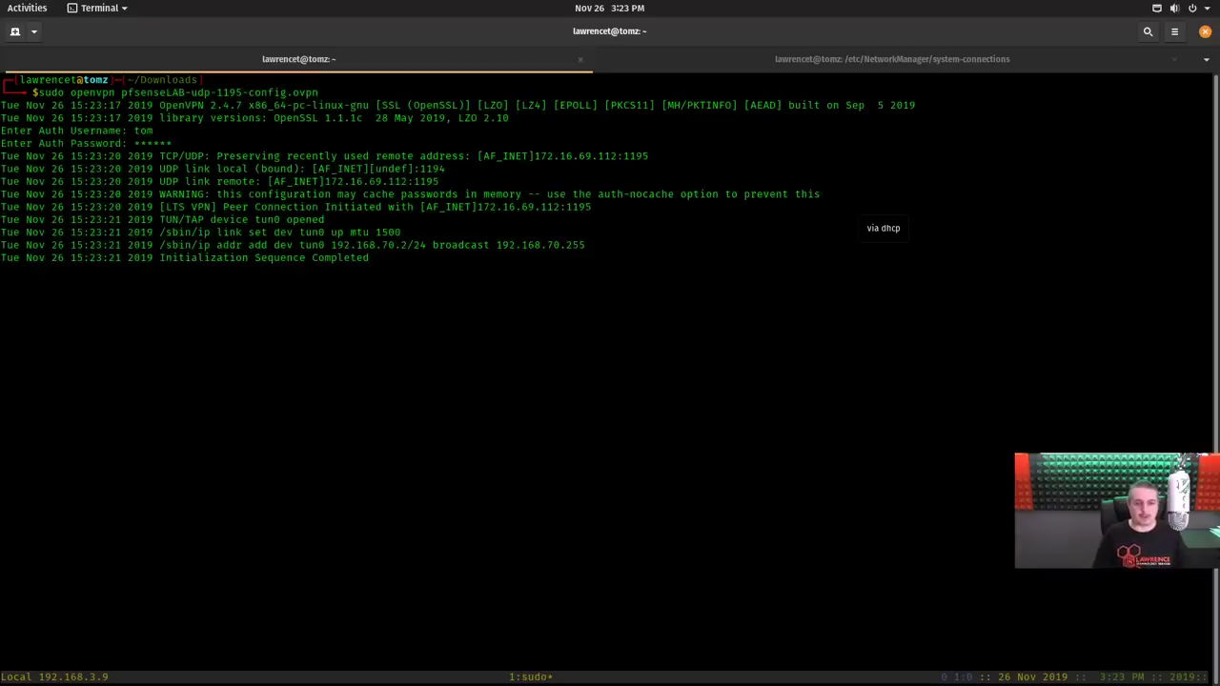
Split a tmux pane and ping 192.168.40.1 through the tunnel, getting replies.
key("ctrl+b")
key("quotedbl")
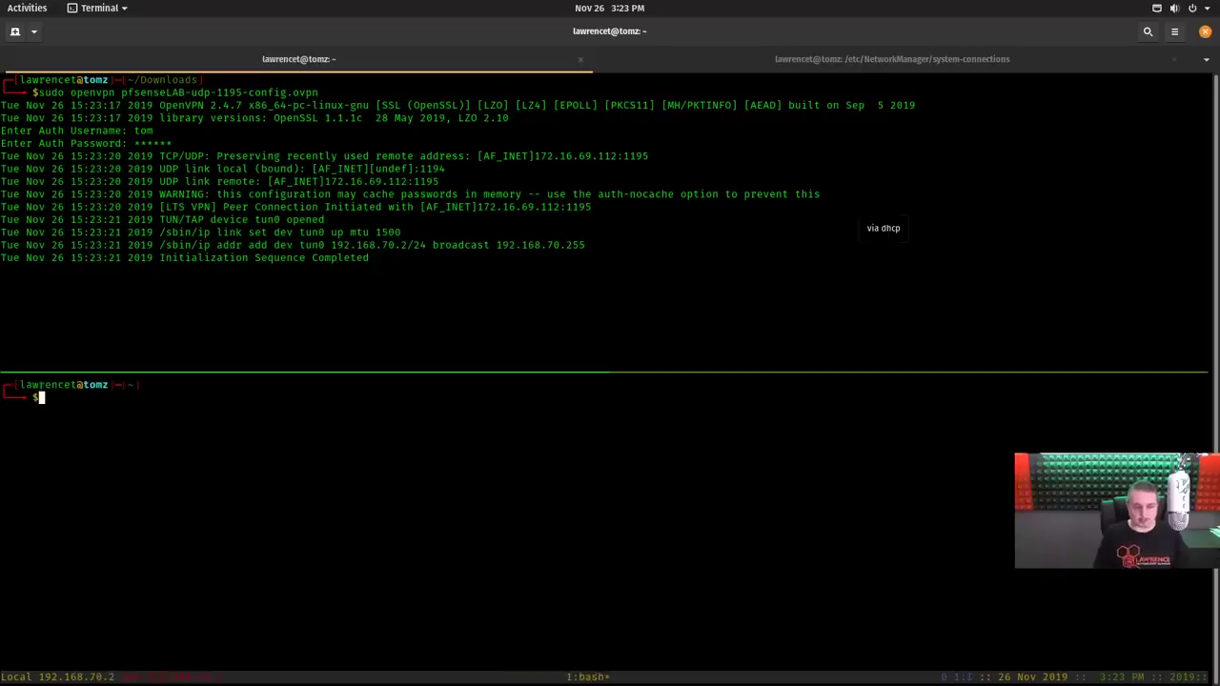
type("piong 1")
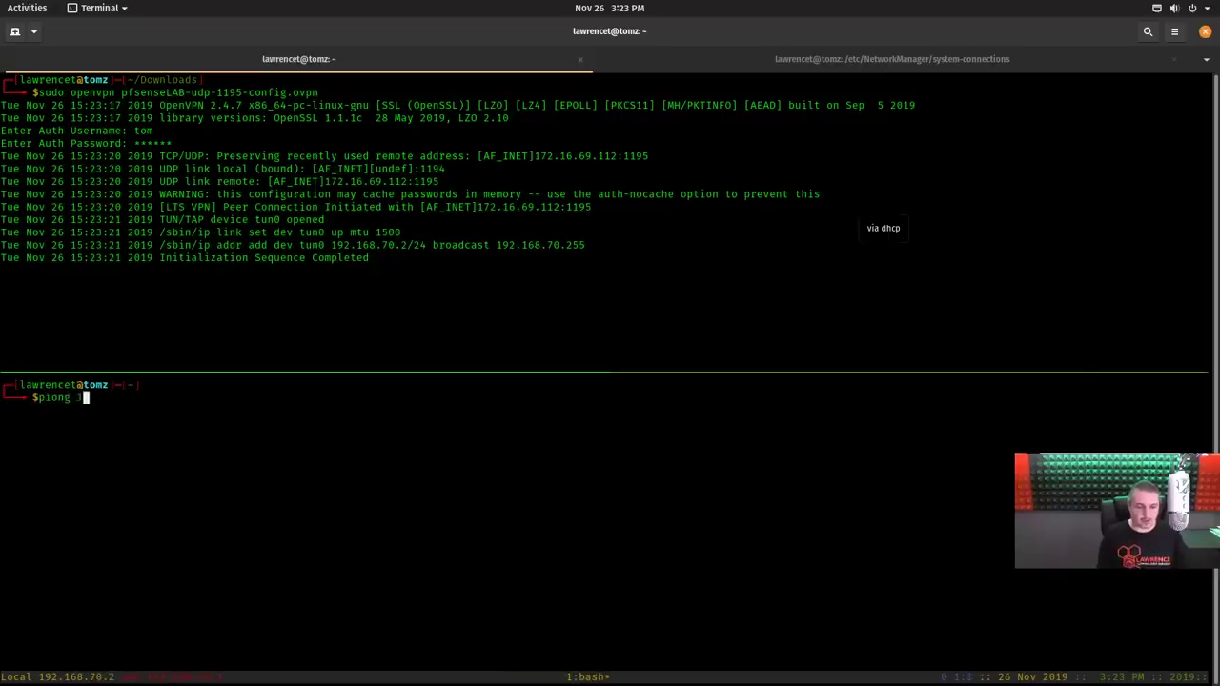
key("BackSpace")
key("BackSpace")
key("BackSpace")
key("BackSpace")
key("BackSpace")
type("ng 192.168")
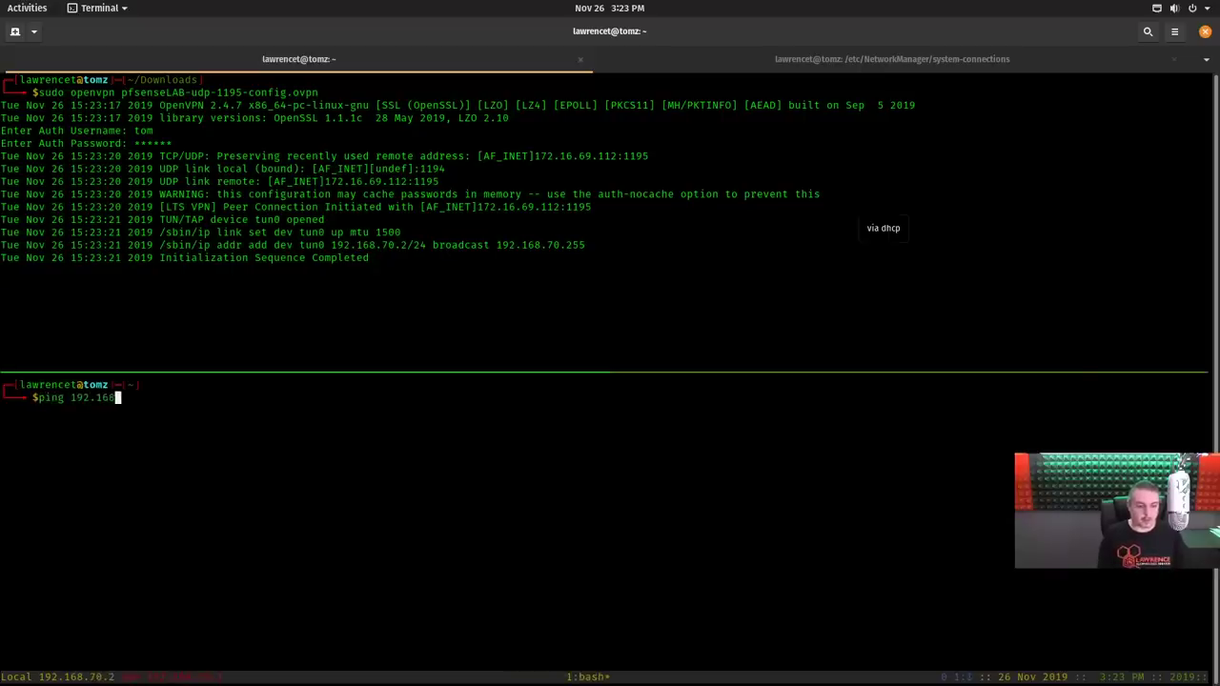
type(".0")
type("0.1")
key("Return")
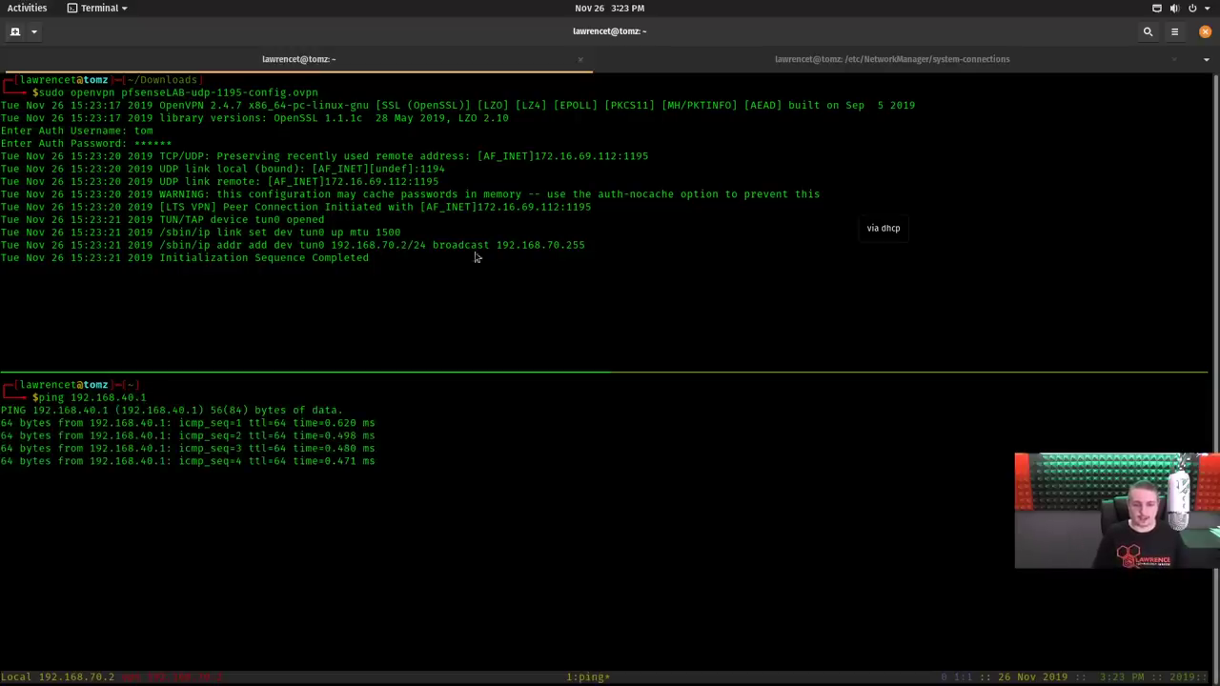
key("ctrl+c")
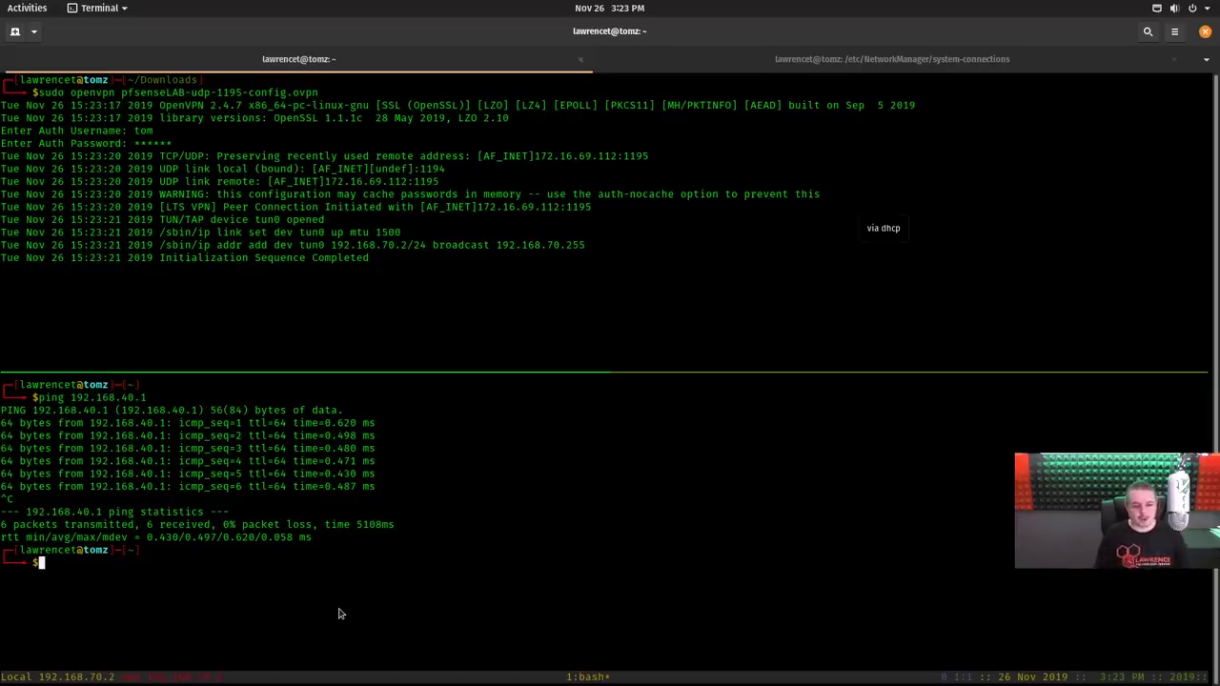
Stop the OpenVPN client and rerun the ping to 192.168.40.1, which now fails.
left_click(400, 310)
key("ctrl+c")
left_click(436, 491)
key("Up")
key("Return")
key("ctrl+c")
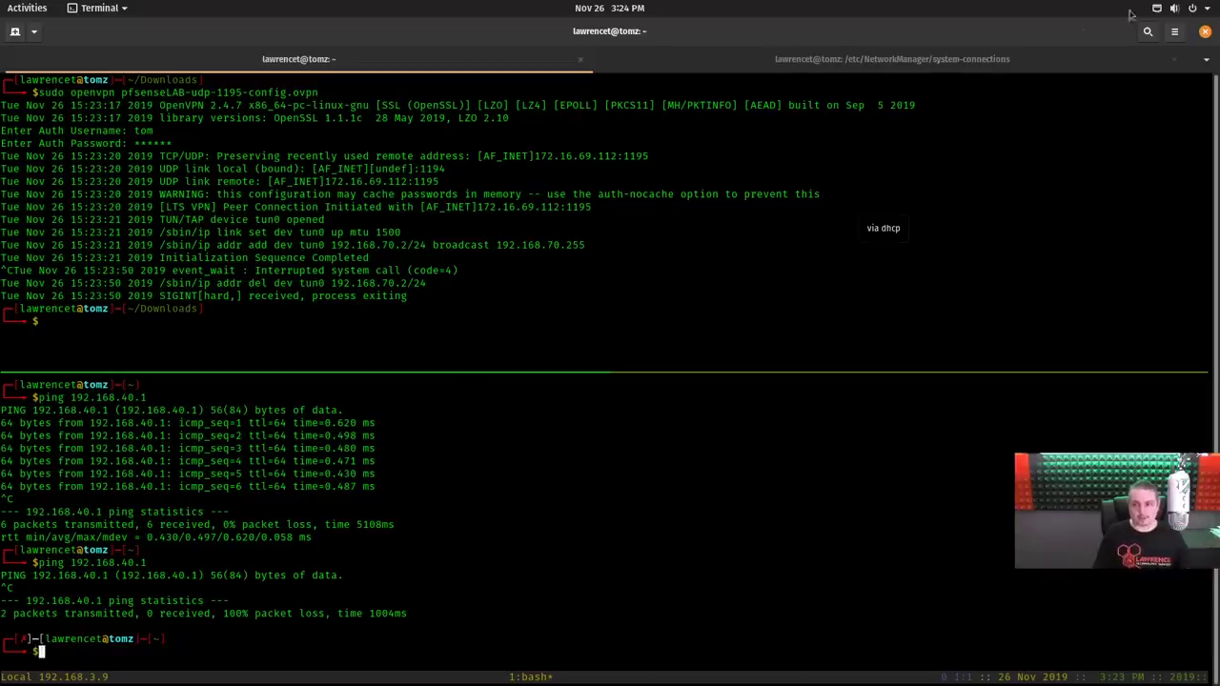
Import pfsenseLAB-udp-1195-config.ovpn from Downloads as a new VPN in Network settings.
left_click(1172, 8)
left_click(1138, 123)
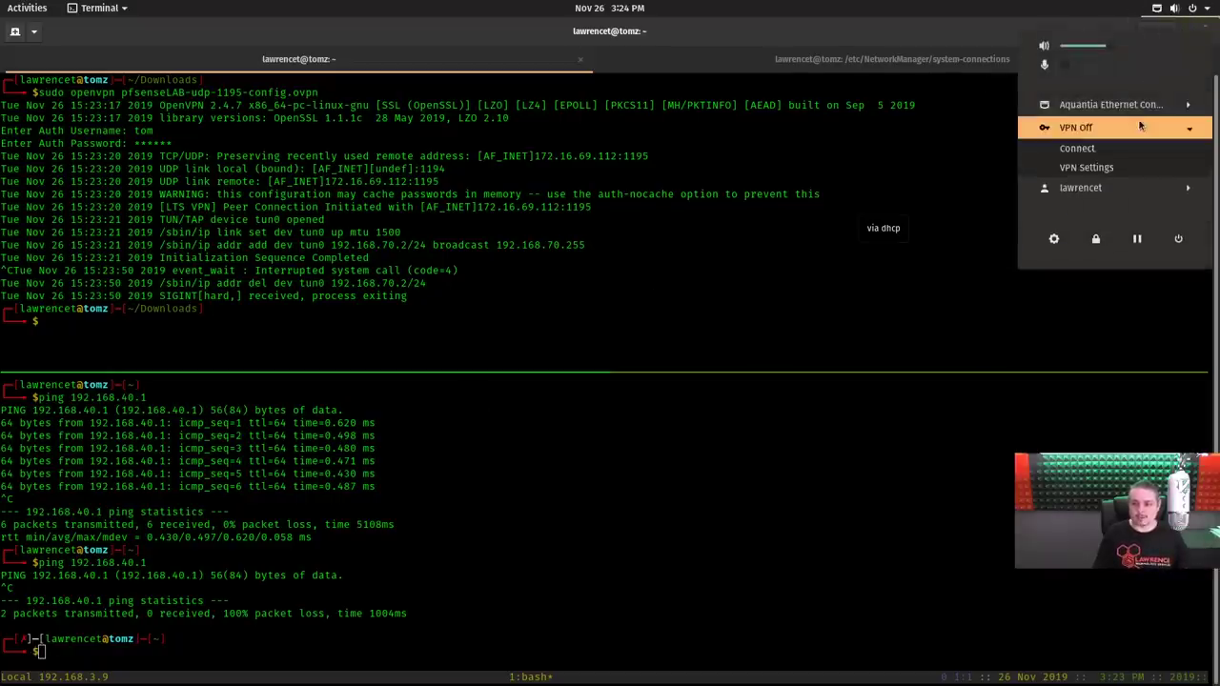
left_click(1086, 168)
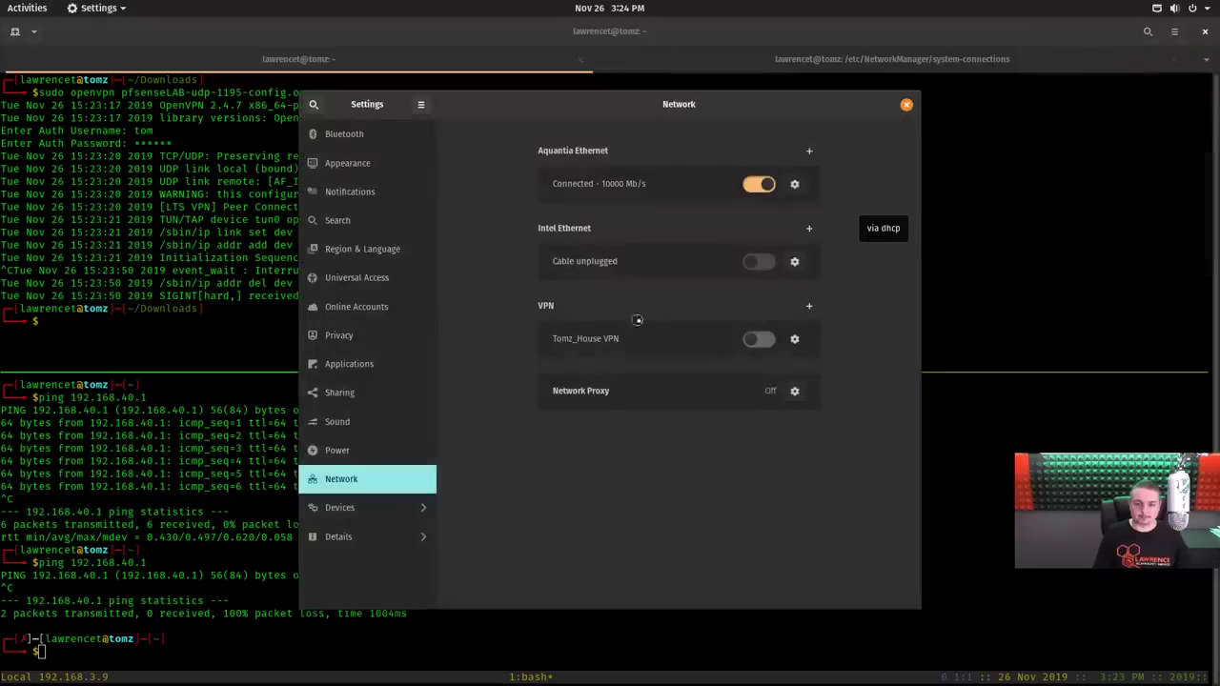
left_click(809, 306)
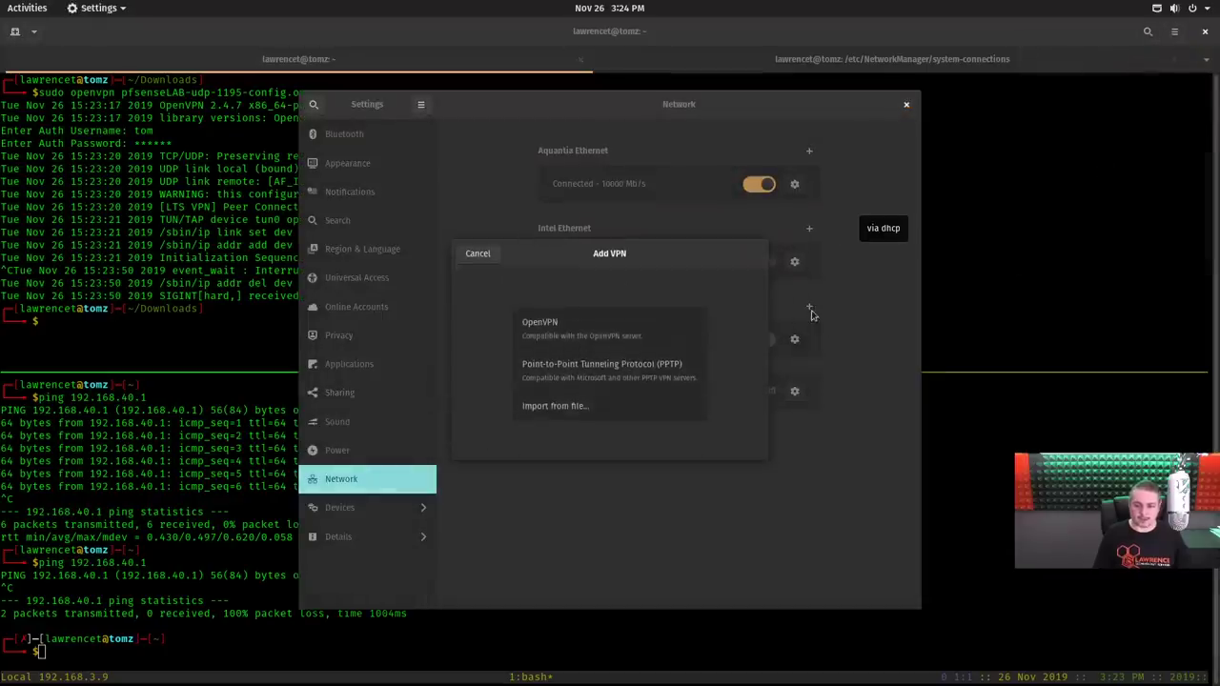
left_click(567, 416)
left_click(371, 215)
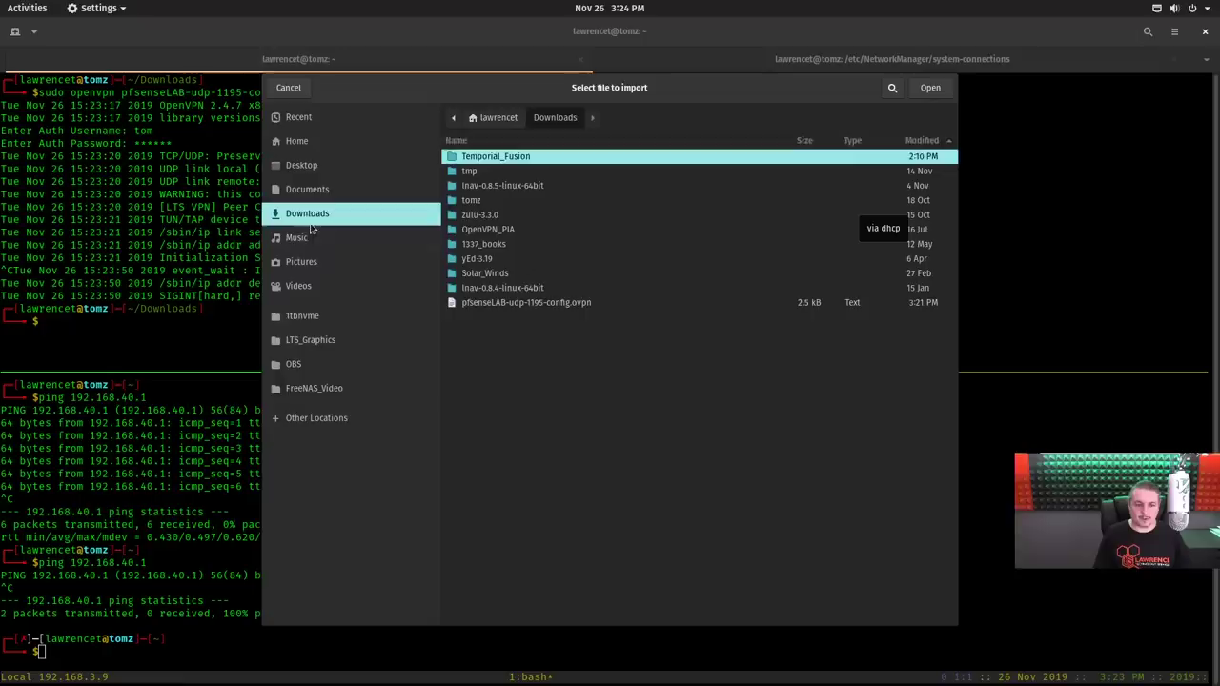
left_click(588, 306)
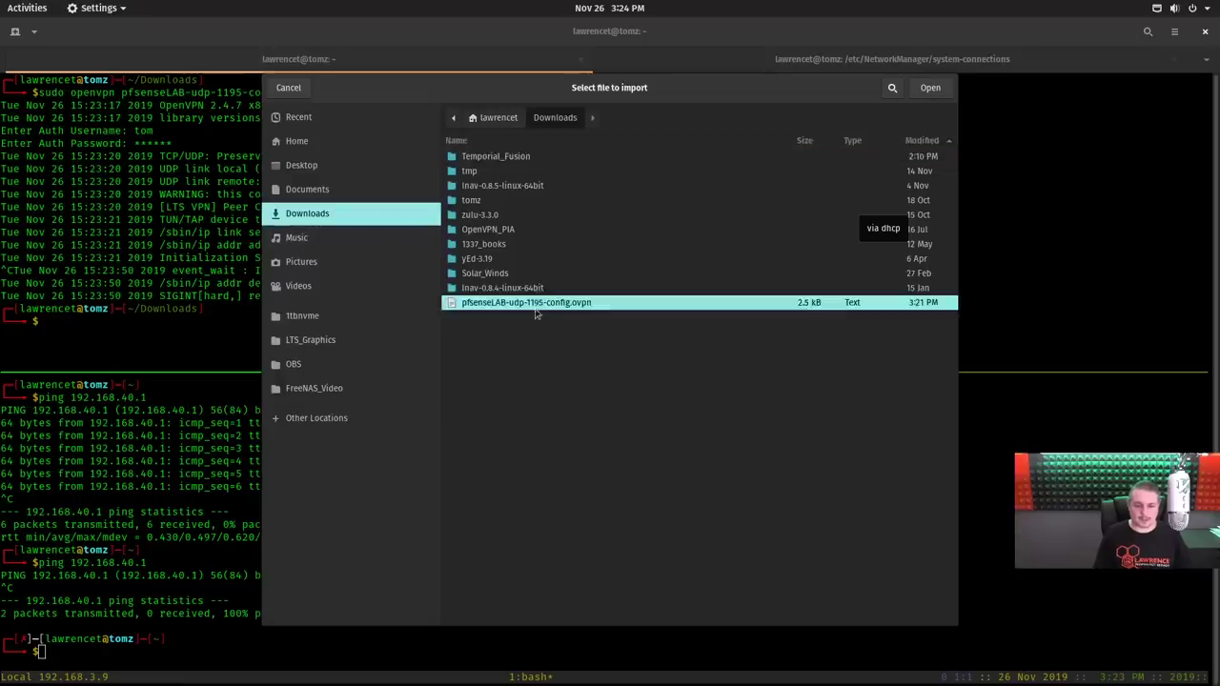
left_click(935, 94)
Enter the VPN username and password, store it for all users, and add the connection.
left_click(623, 436)
type("tom")
key("Tab")
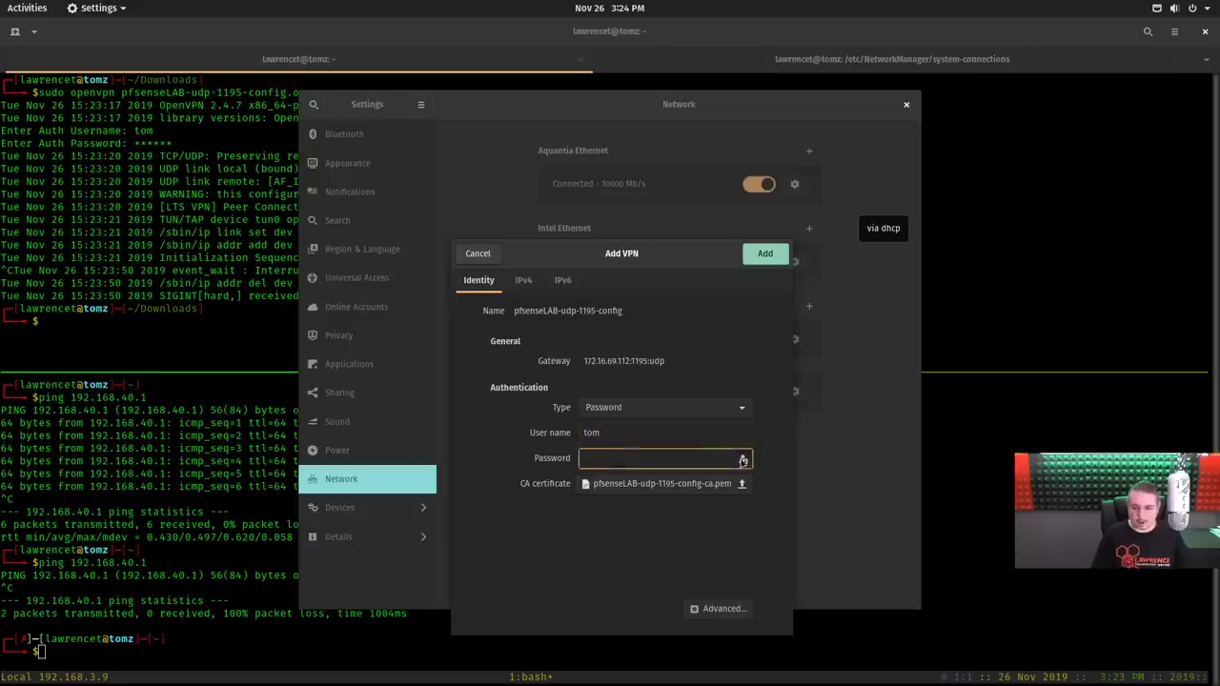
left_click(742, 460)
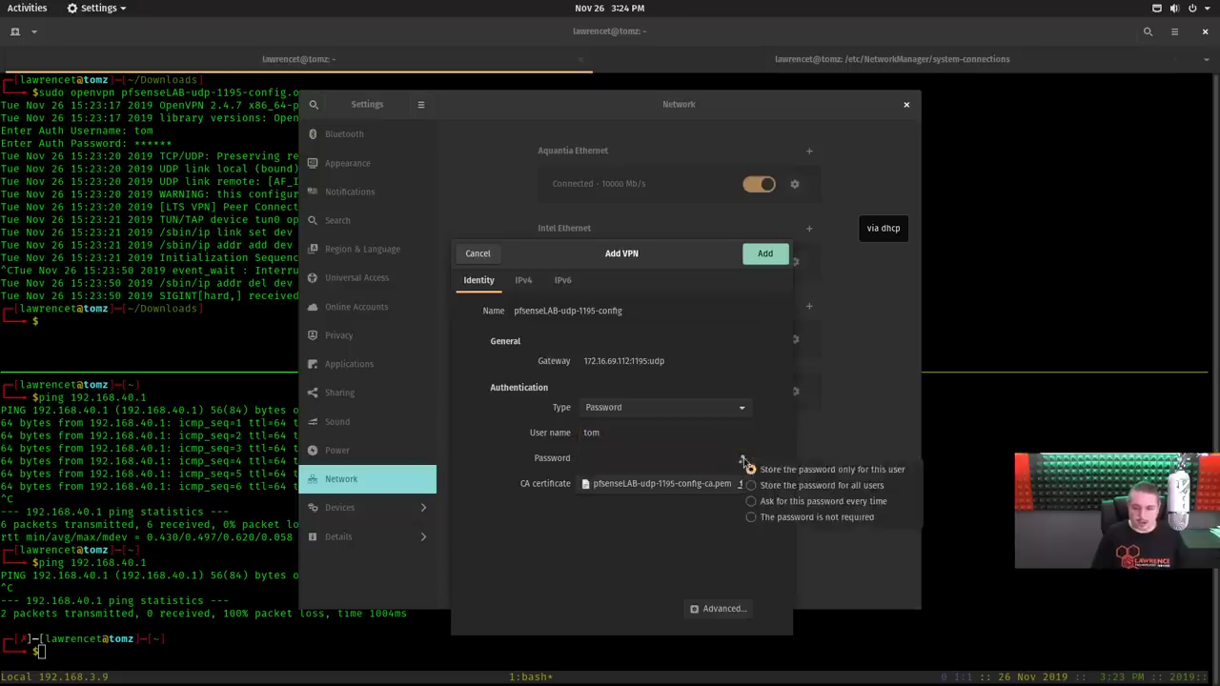
left_click(863, 487)
type("•••")
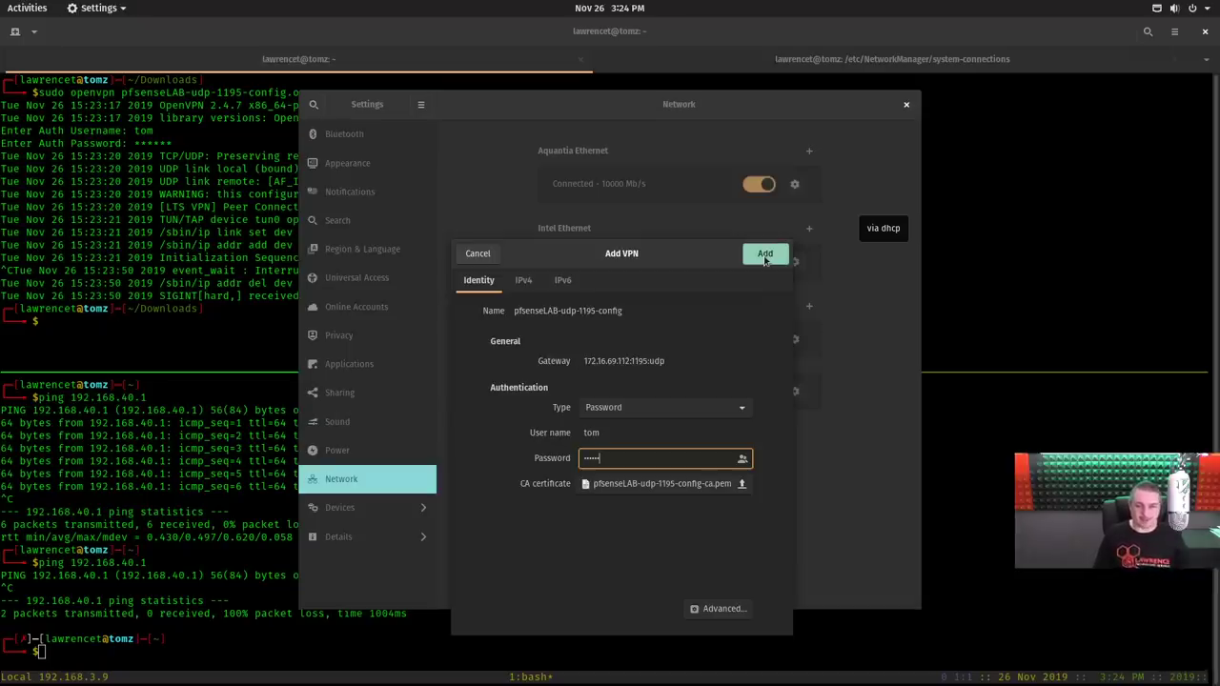
left_click(764, 255)
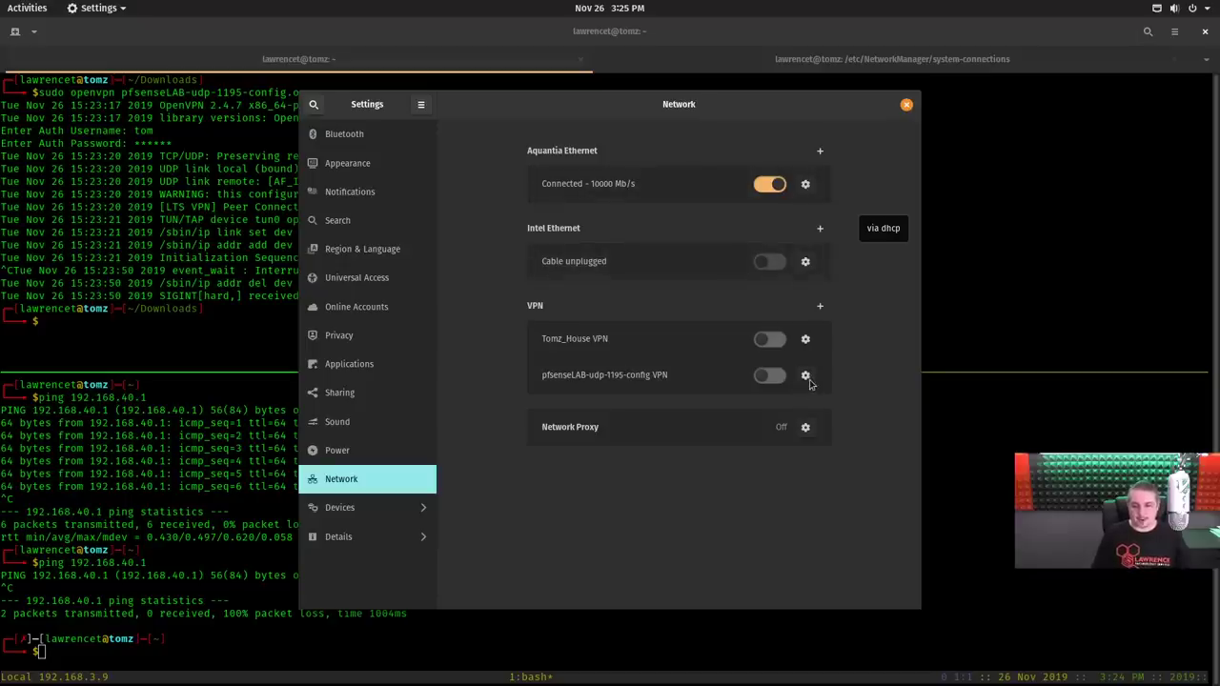
Rename the pfsenseLAB-udp-1195-config VPN to 'pfsense LAB' in its Identity settings and apply.
left_click(805, 377)
left_click(517, 200)
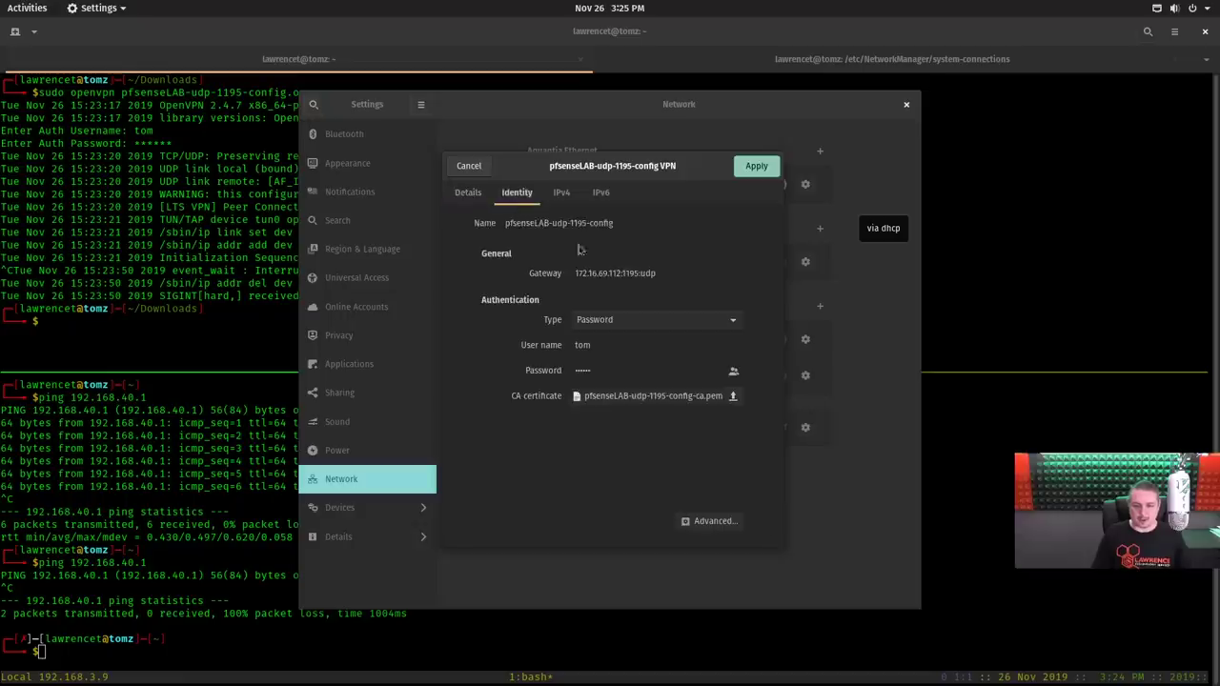
left_click(646, 225)
key("ctrl+a")
type("pf")
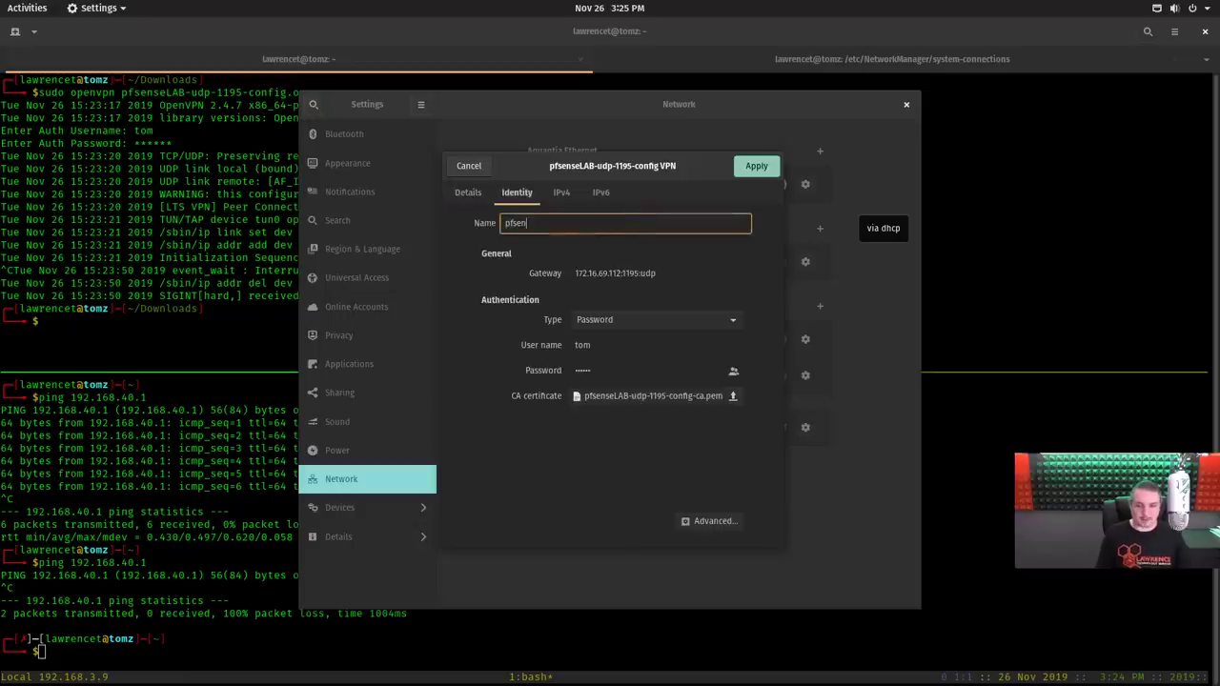
type("sense LAB")
left_click(538, 222)
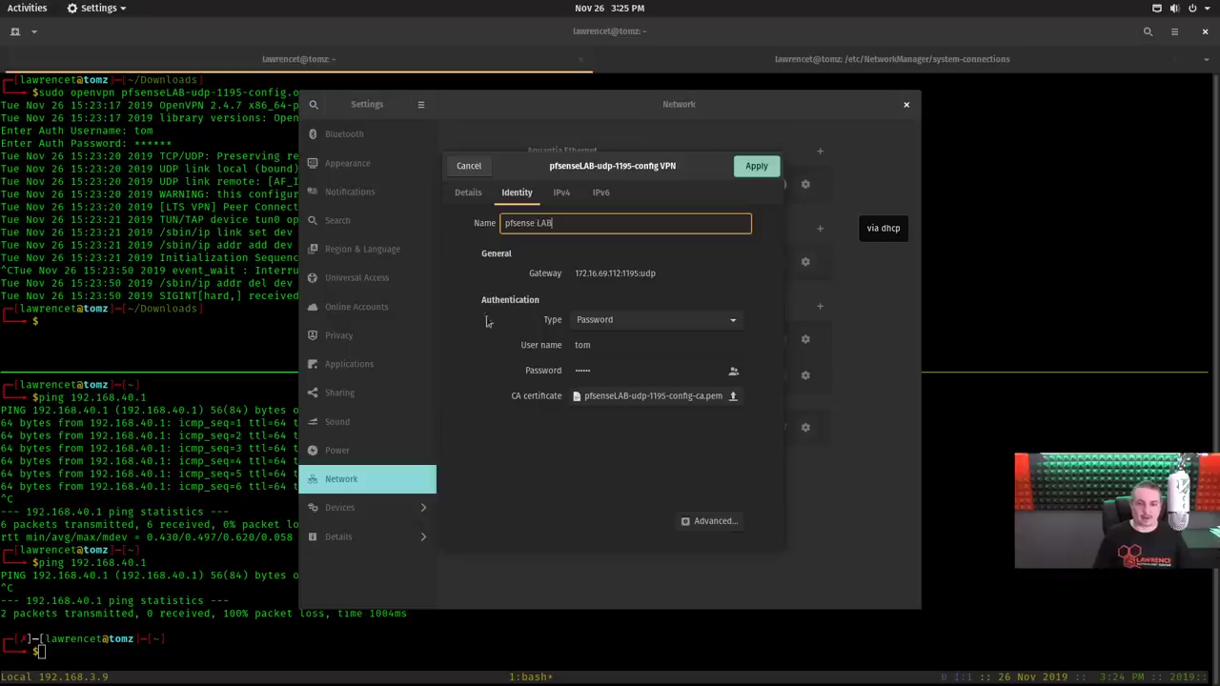
left_click(768, 174)
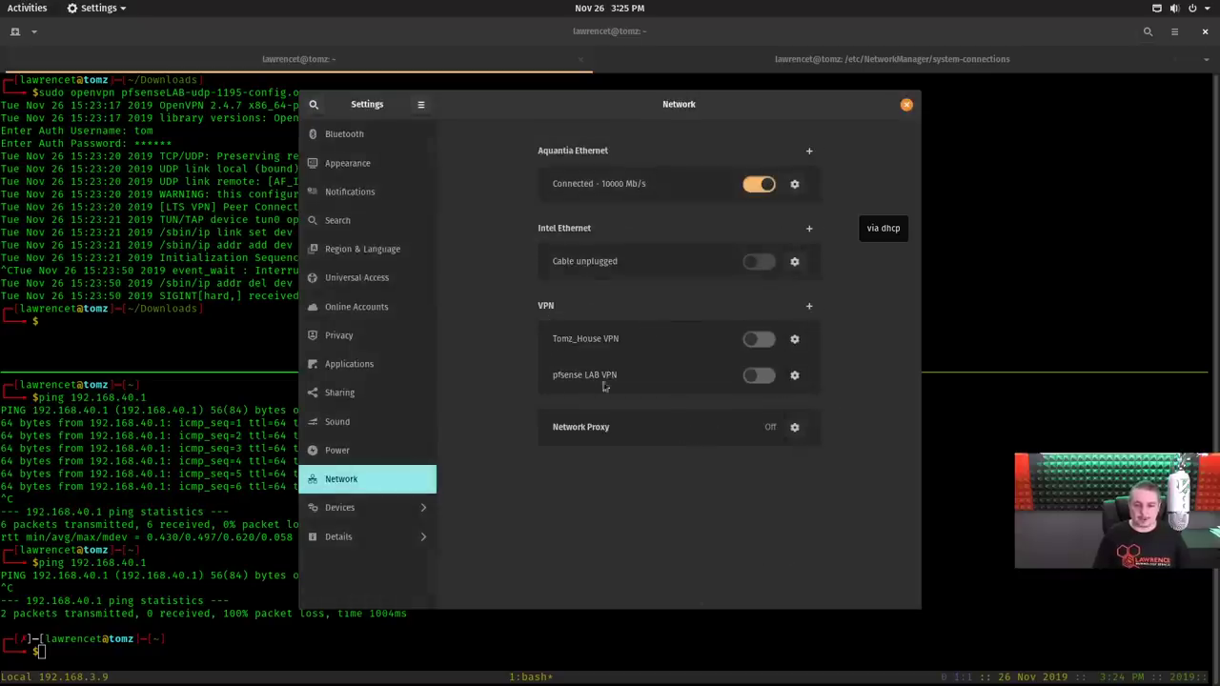
Rerun the ping to 192.168.40.1 in the terminal while the VPN is still off.
left_click(112, 527)
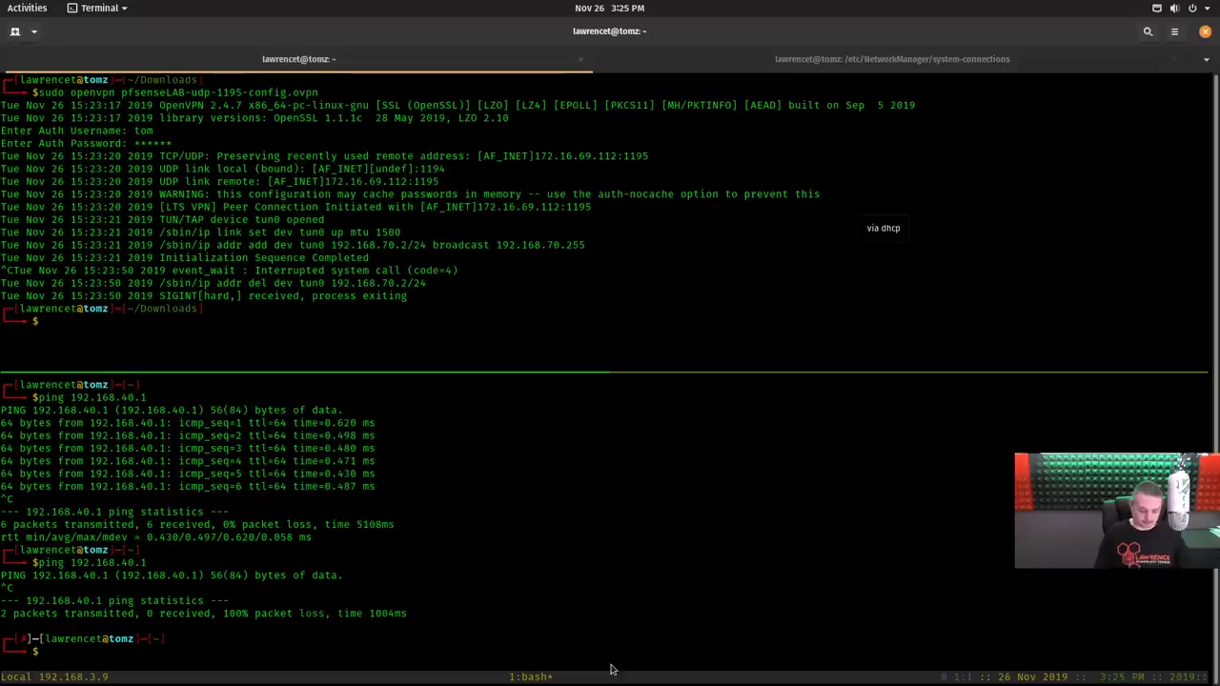
key("Up")
key("Return")
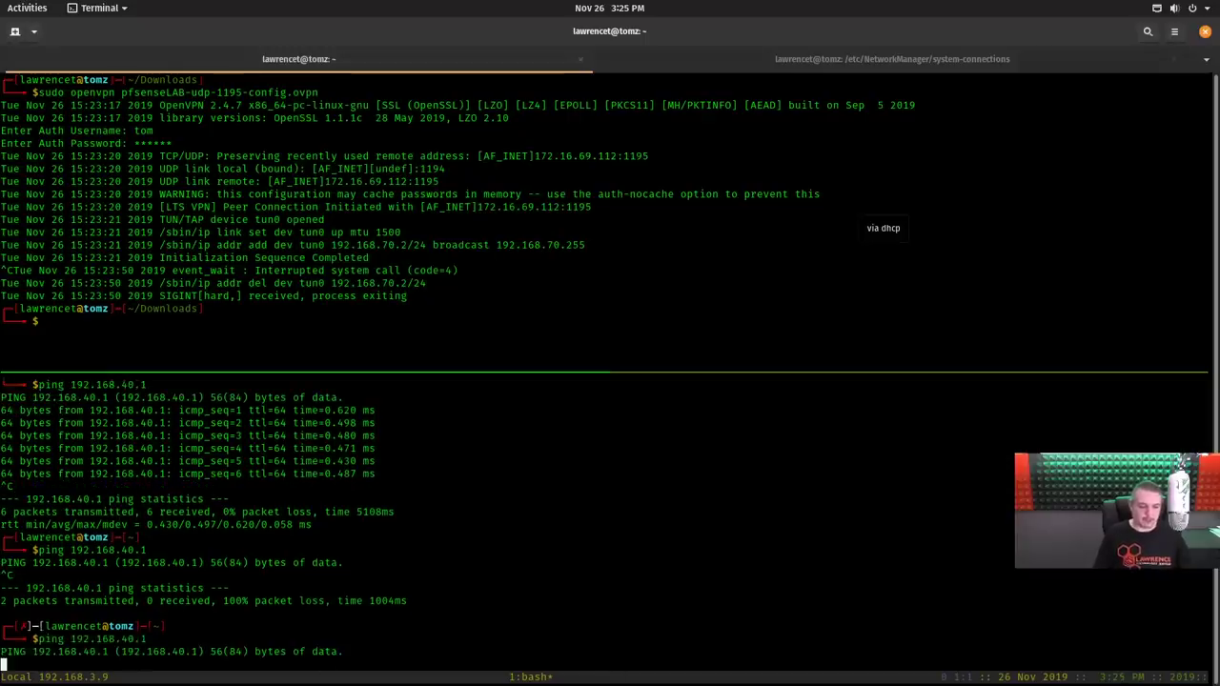
Switch on the pfsense LAB VPN and rerun the ping to 192.168.40.1, which now succeeds.
mouse_move(0, 1)
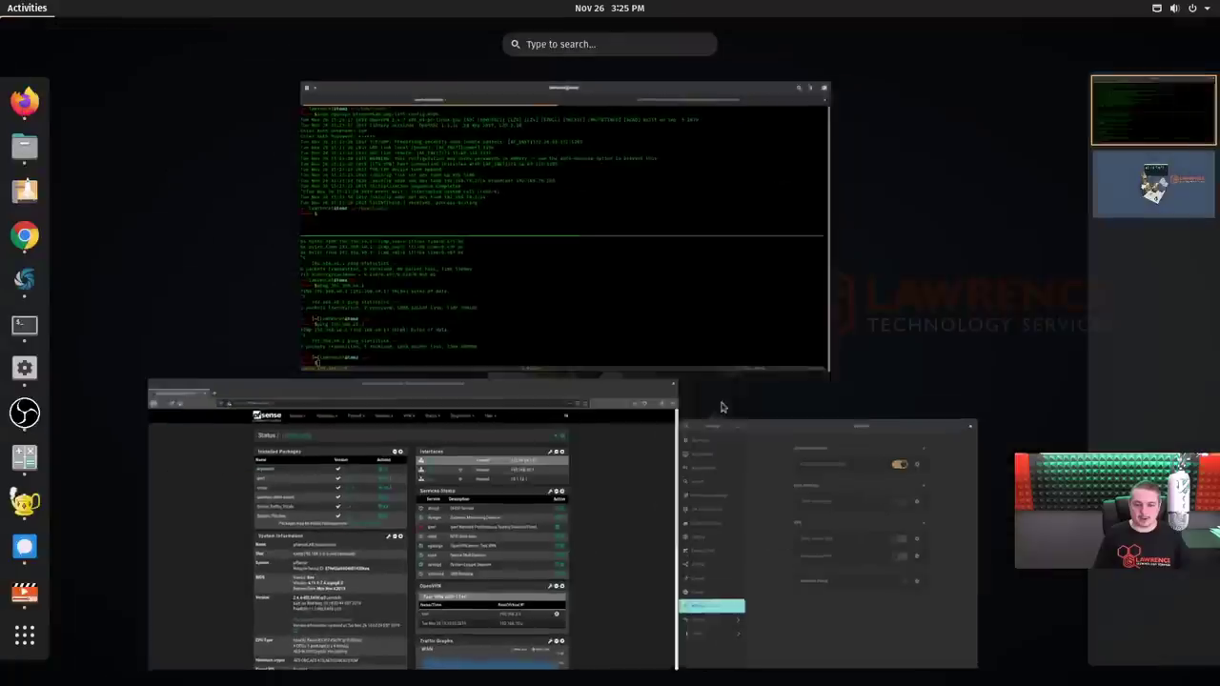
left_click(748, 521)
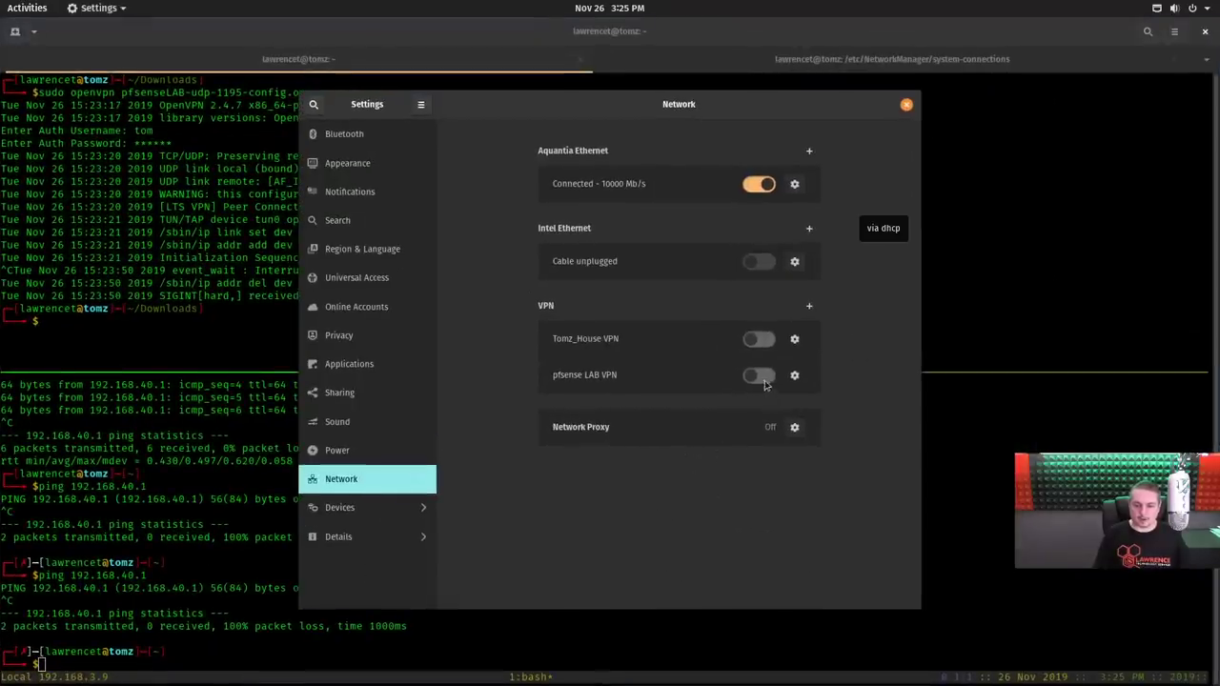
left_click(763, 376)
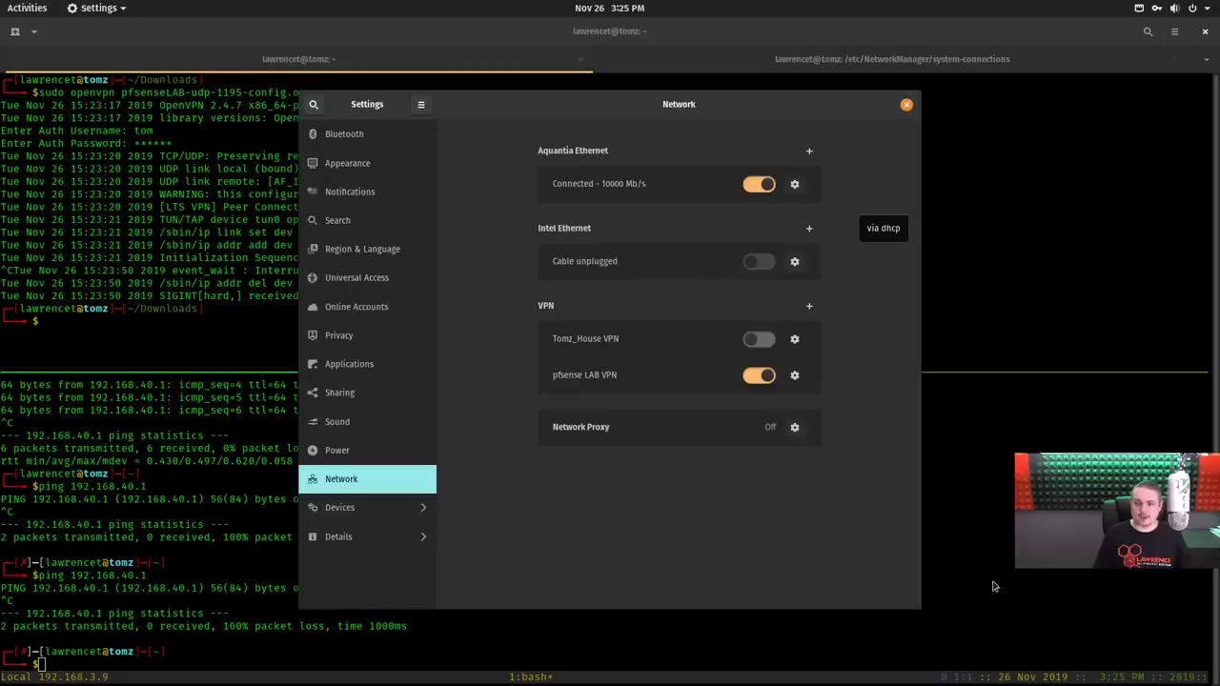
left_click(981, 400)
key("Up")
key("Return")
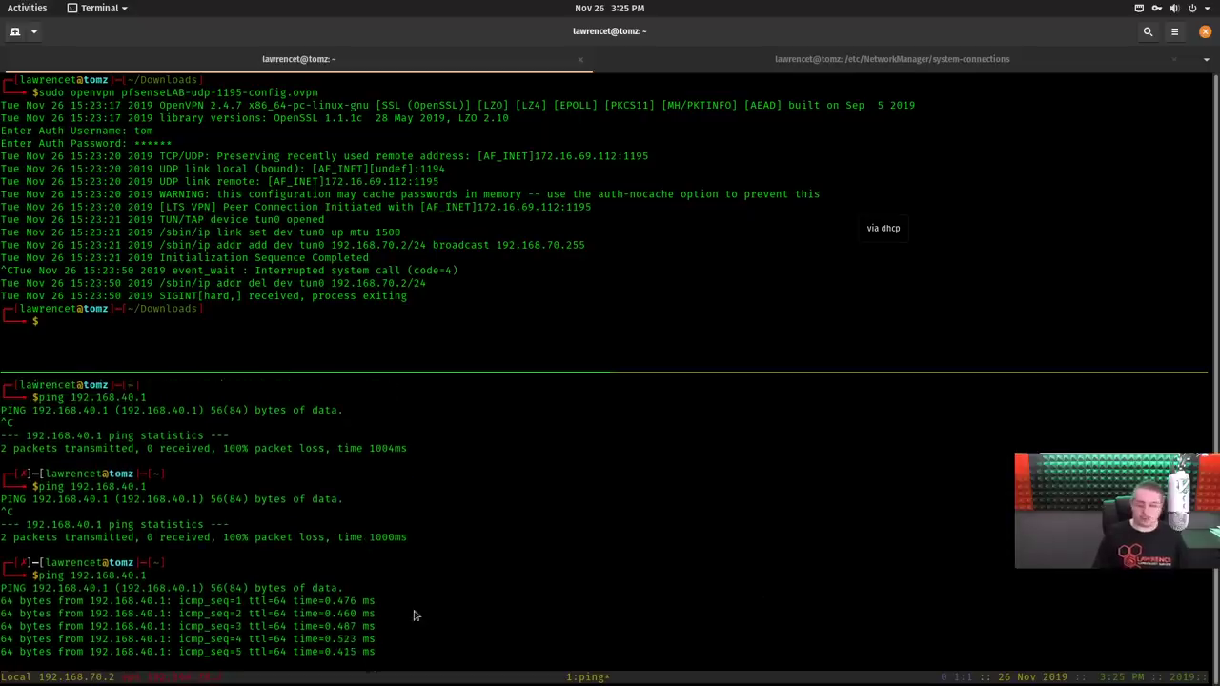
key("ctrl+c")
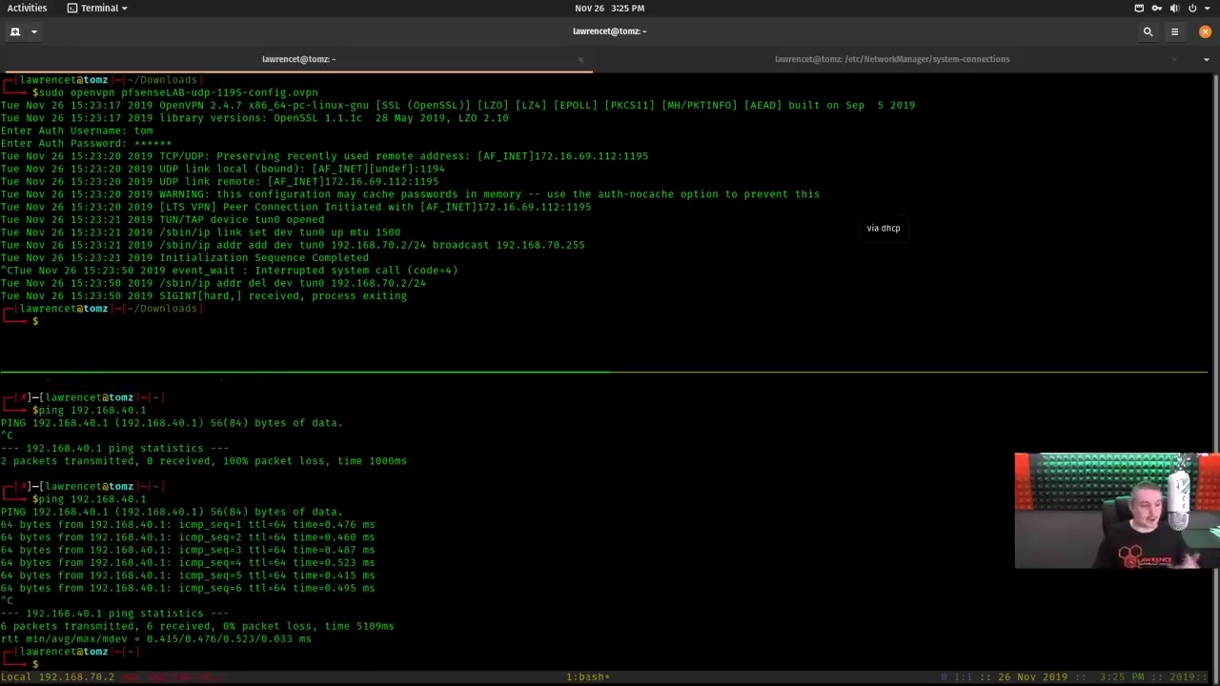
key("super")
left_click(777, 490)
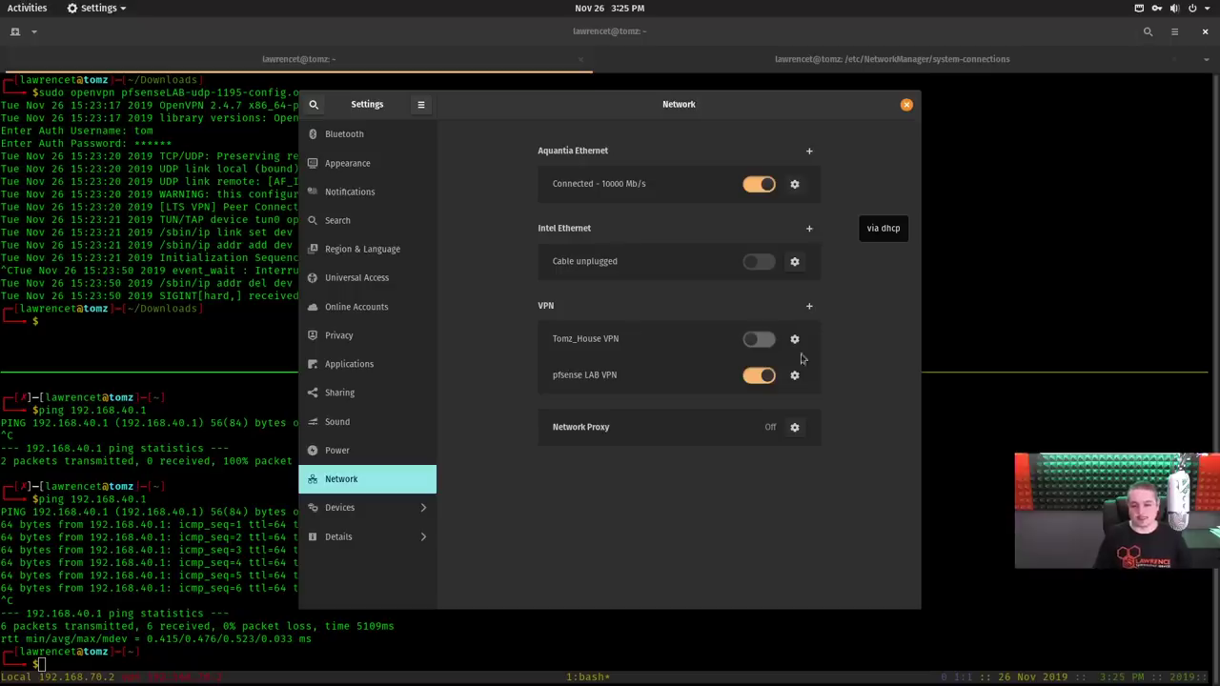
Close Settings, disconnect pfsense LAB and connect the Tomz_House VPN from the system menu.
left_click(906, 104)
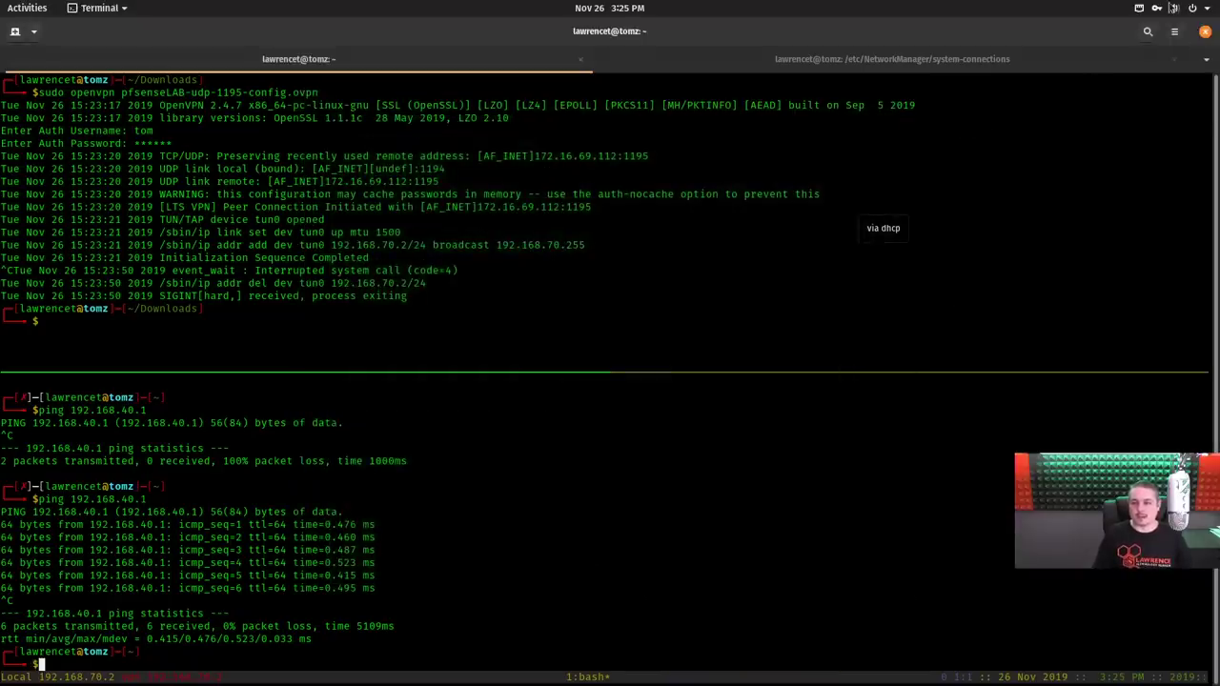
left_click(1162, 9)
left_click(1134, 128)
left_click(1175, 151)
left_click(1157, 7)
left_click(1155, 127)
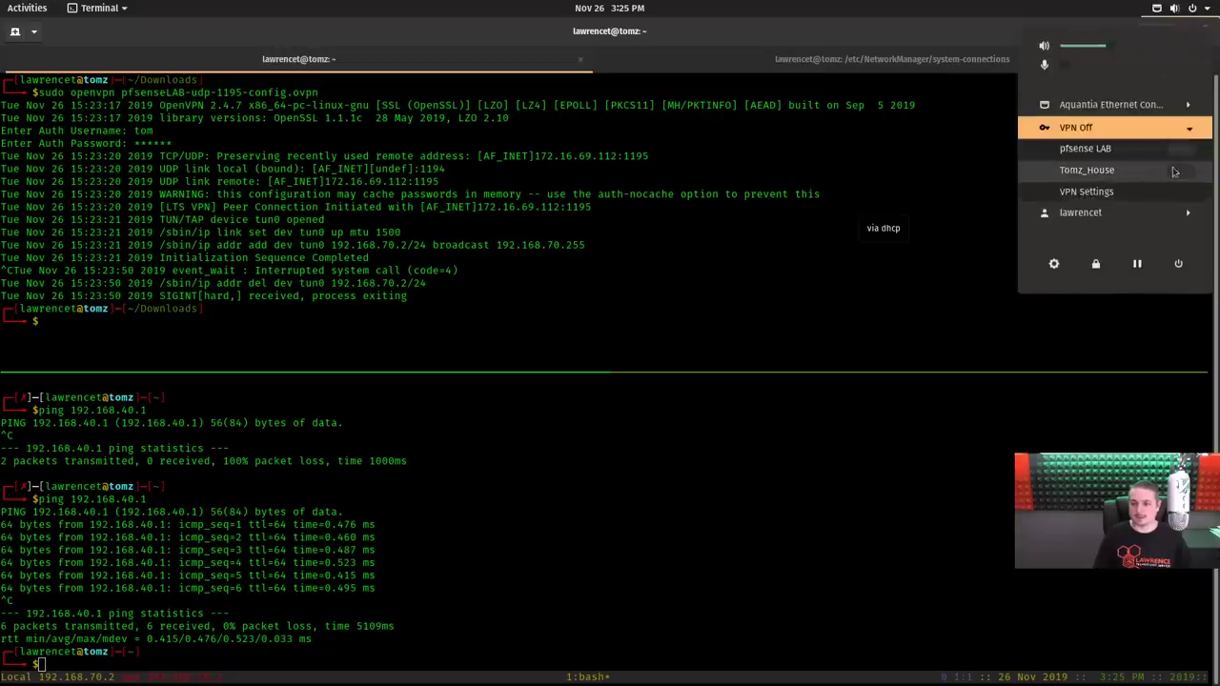
left_click(1175, 172)
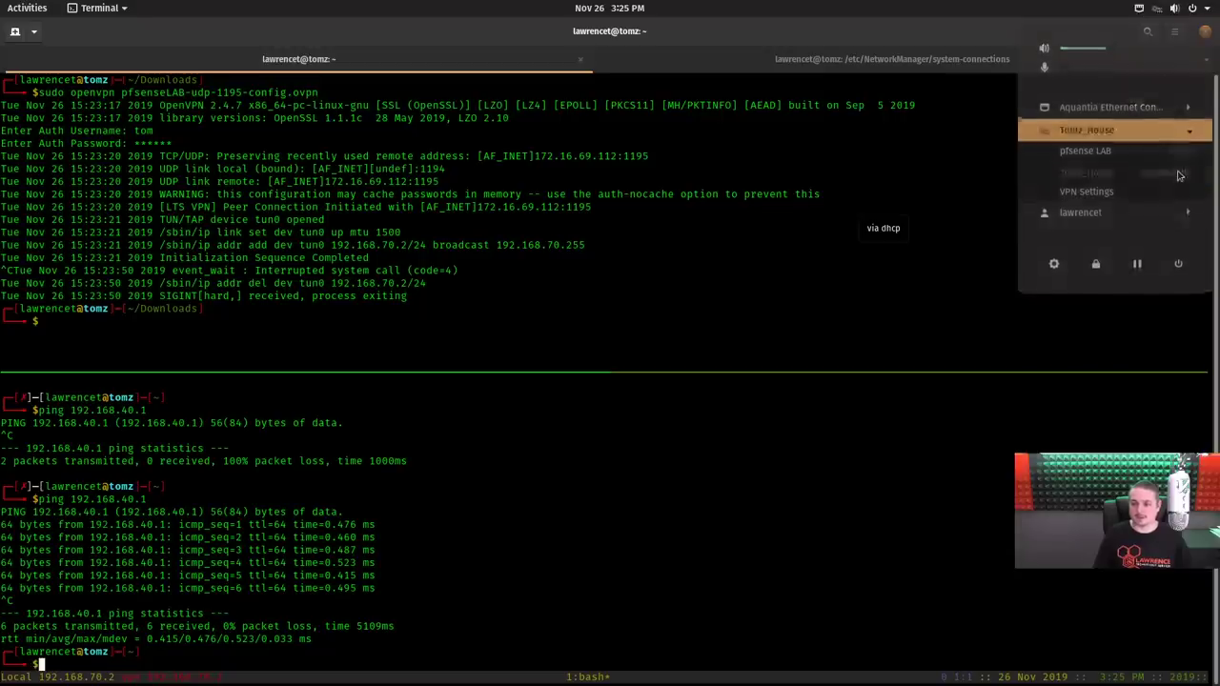
left_click(1151, 7)
left_click(1122, 129)
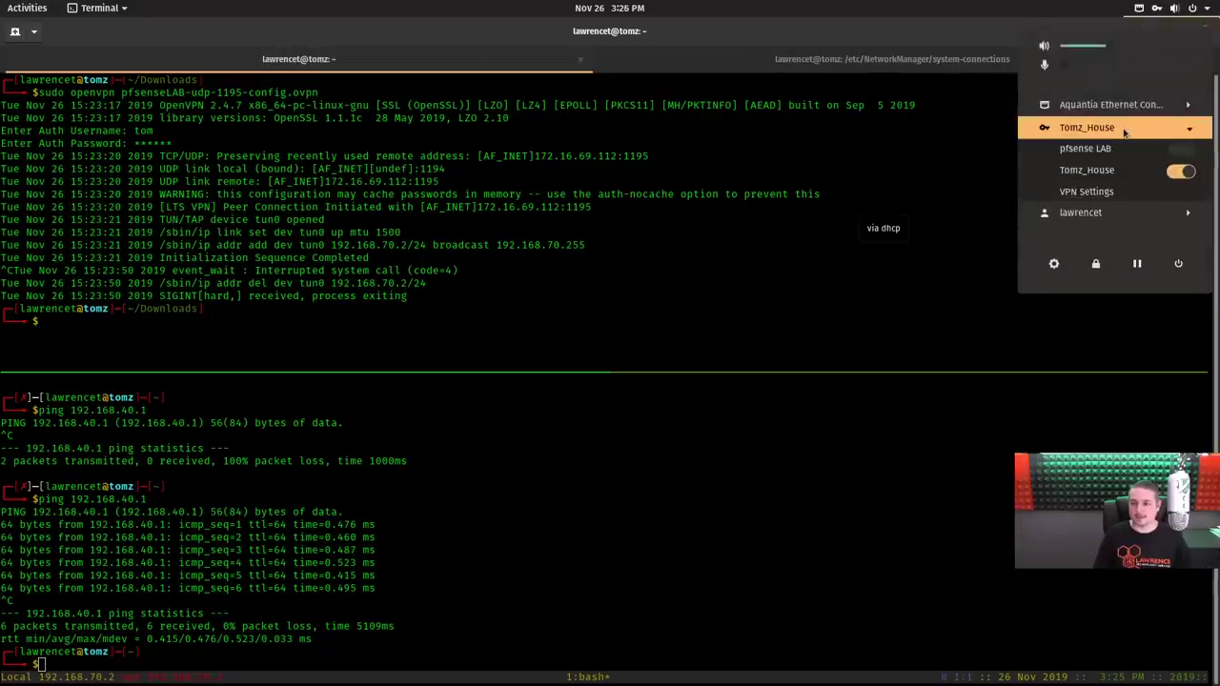
left_click(622, 488)
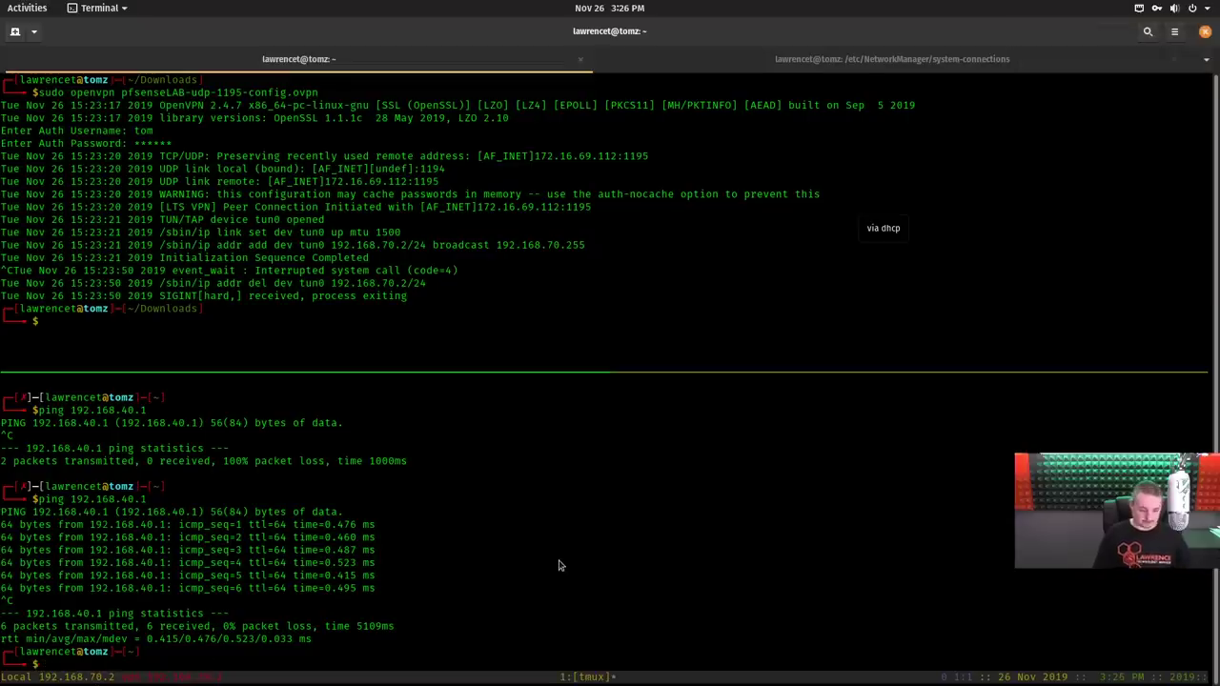
Ping 192.168.1.8 and stop it after four replies with 0% packet loss.
type("ping ")
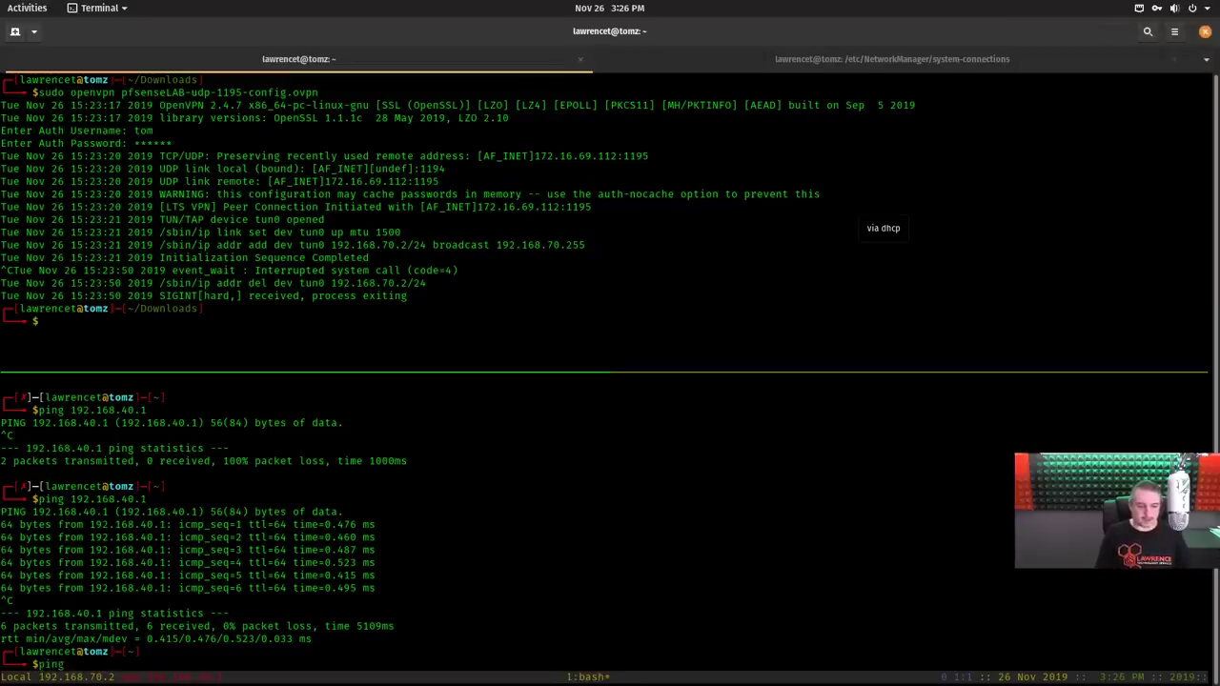
type("192.168.")
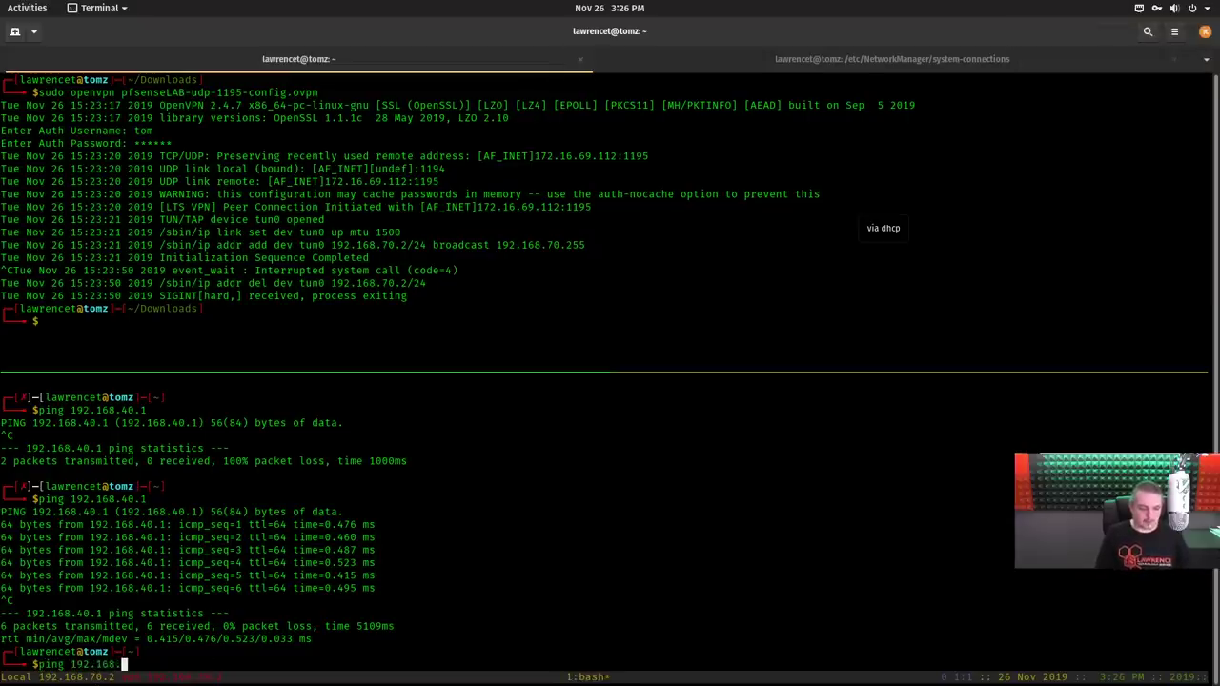
type("1.8")
key("Return")
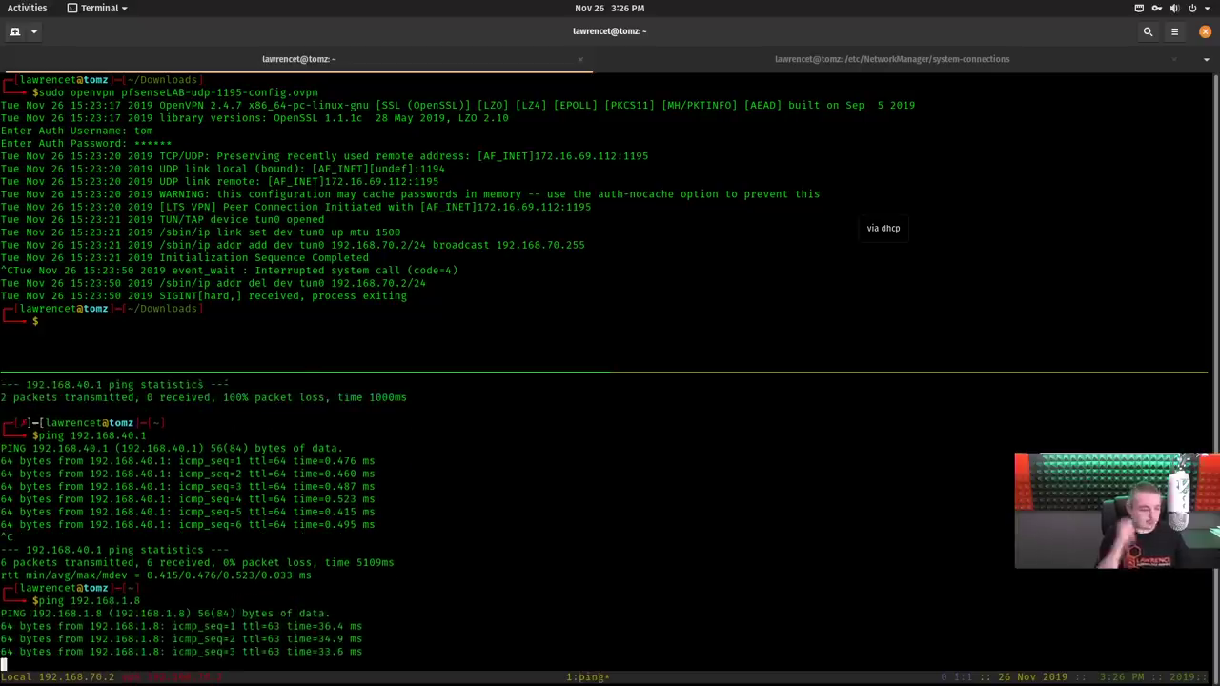
key("ctrl+c")
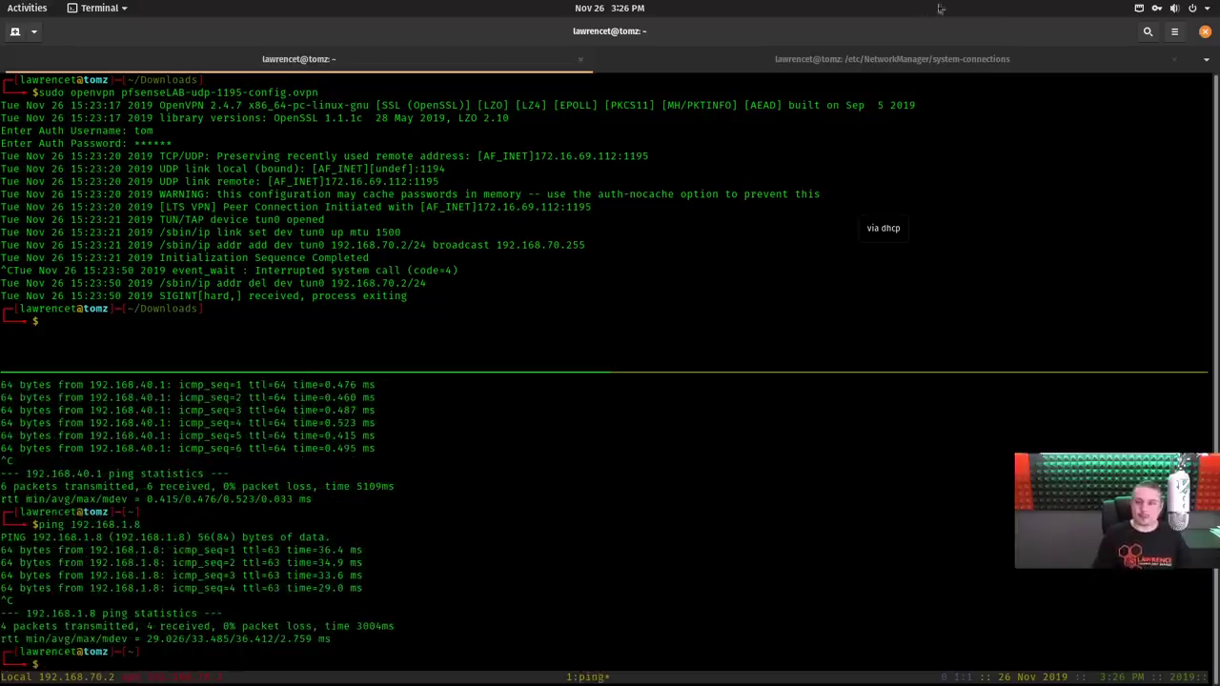
Disconnect the Tomz_House VPN and rerun ping 192.168.1.8, which now shows 100% packet loss.
left_click(1157, 10)
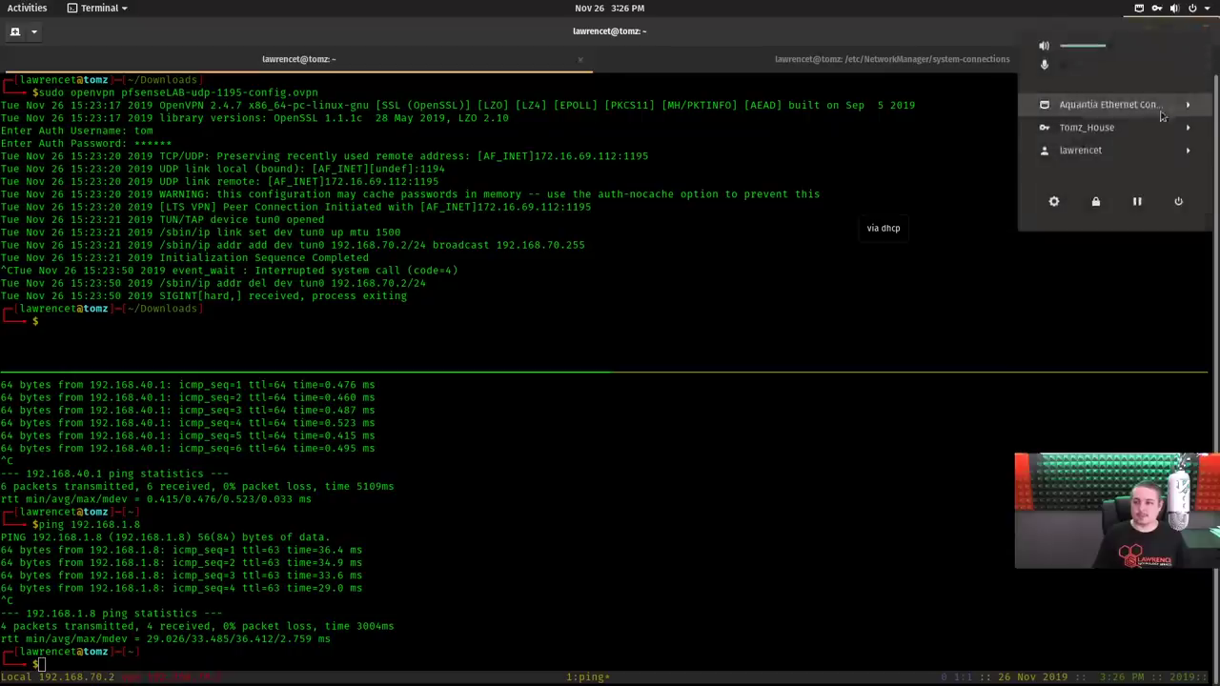
left_click(1153, 128)
left_click(1179, 166)
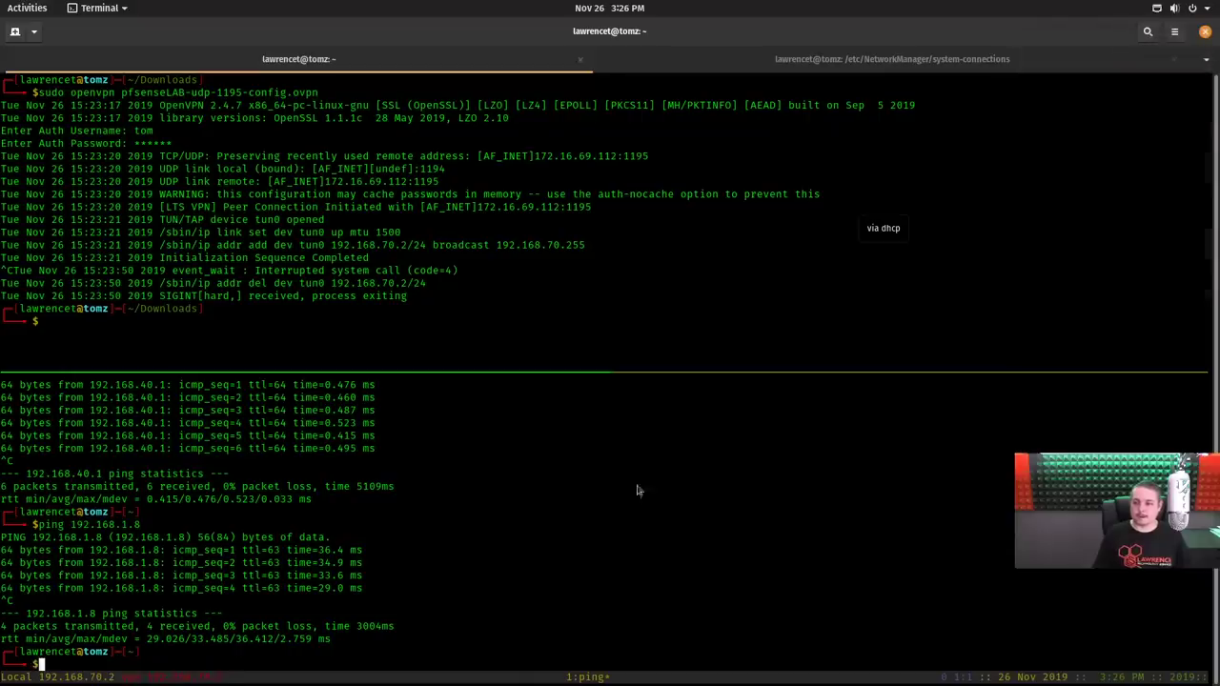
key("Up")
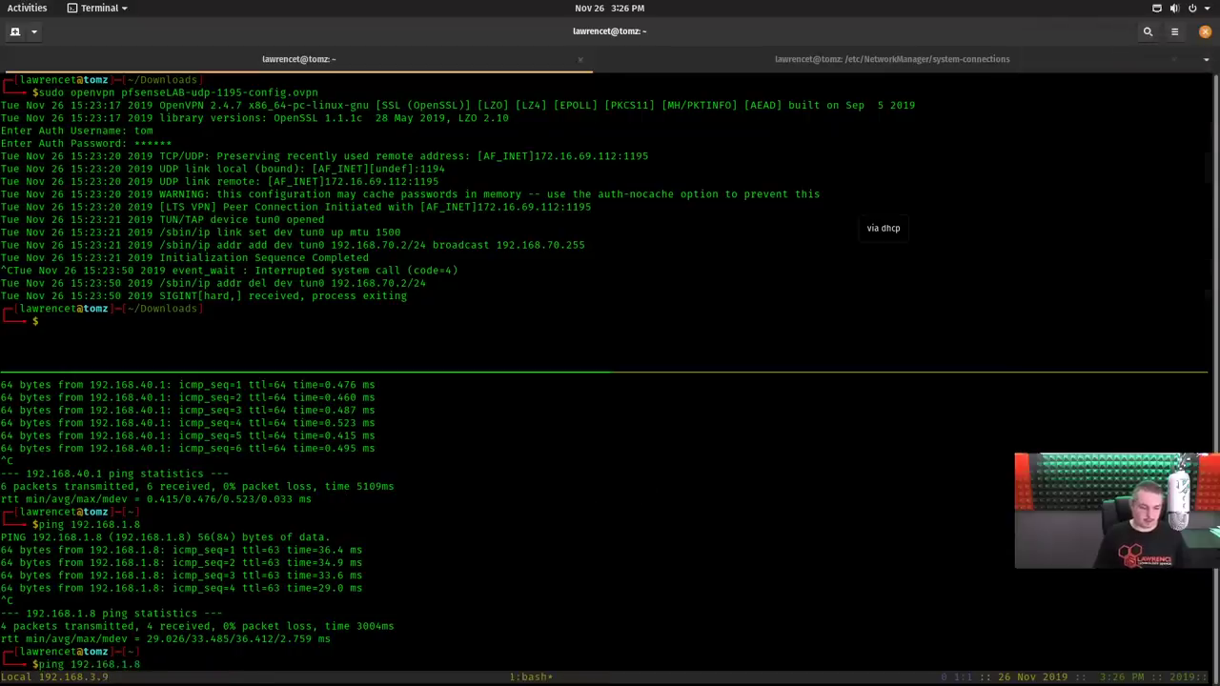
key("Return")
key("ctrl+c")
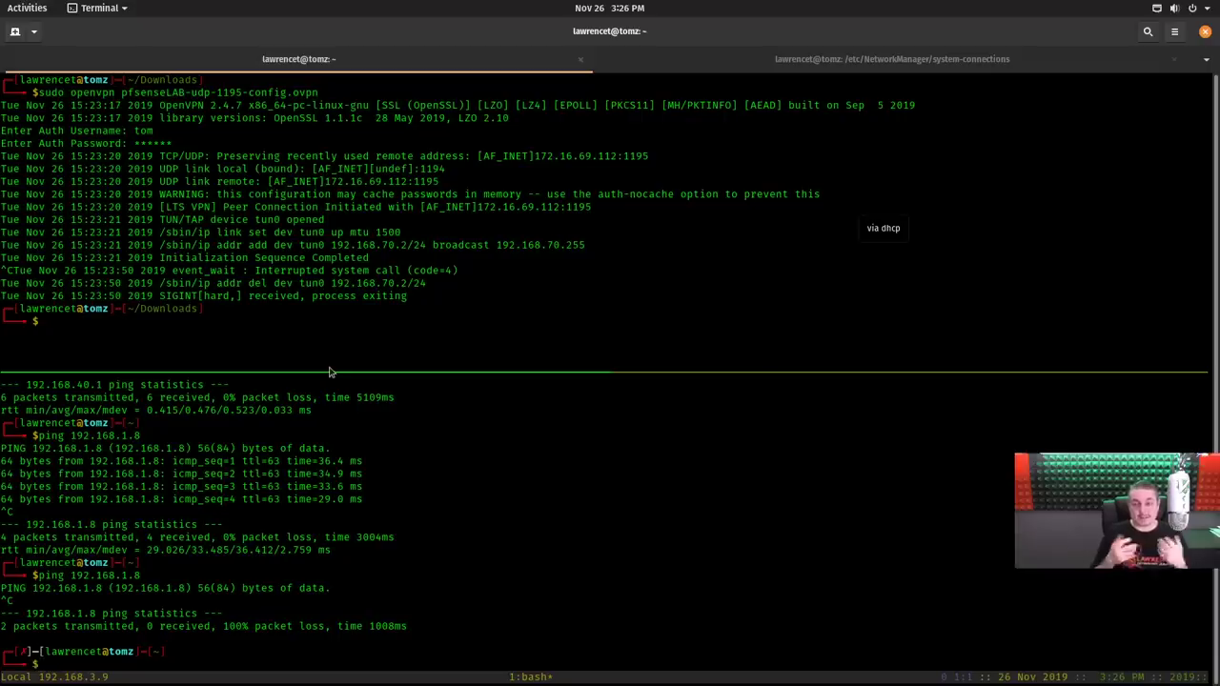
List the saved connection files in the system-connections folder with ls -al.
left_click(806, 63)
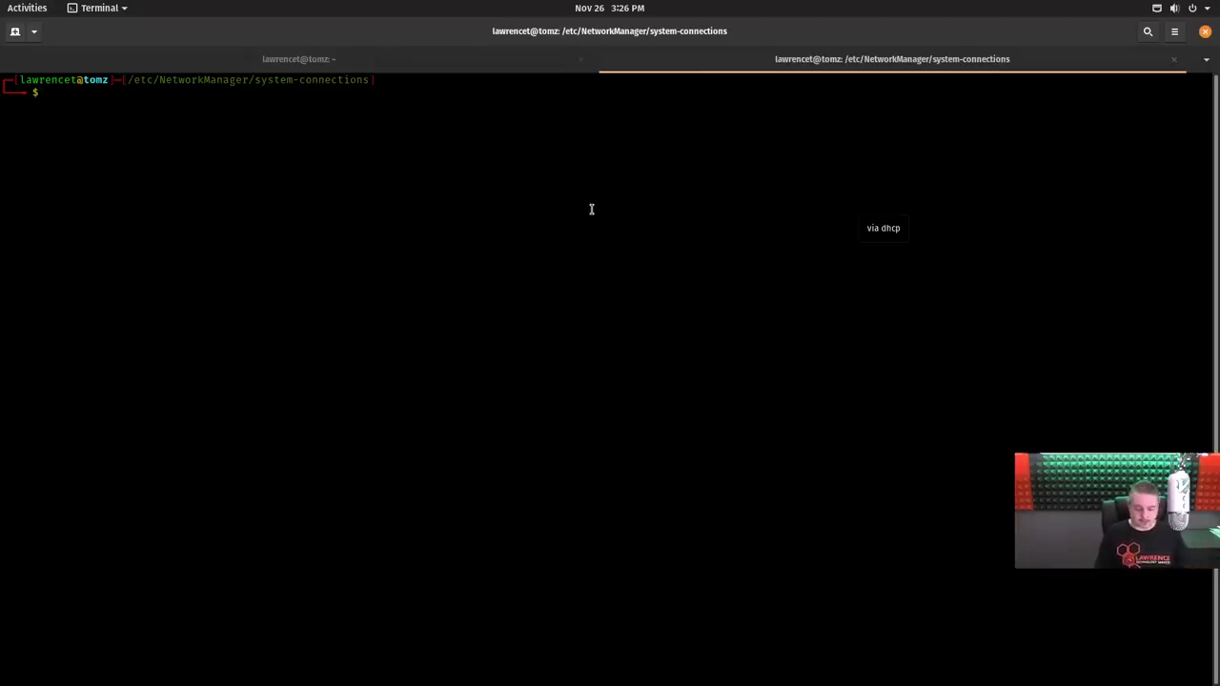
type("ls- la")
key("Return")
type("ls -al")
key("Return")
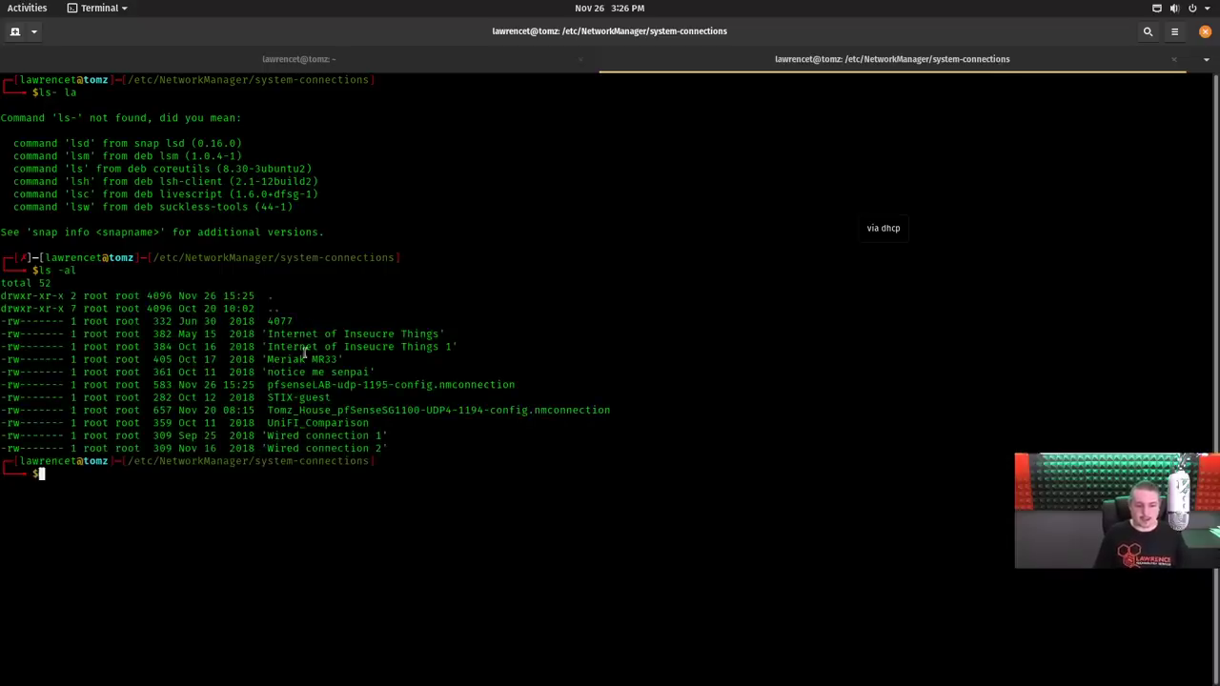
Highlight the Internet of Insecure Things, Tomz_House and root-owned pfsenseLAB entries in the listing.
left_click_drag(267, 334, 477, 350)
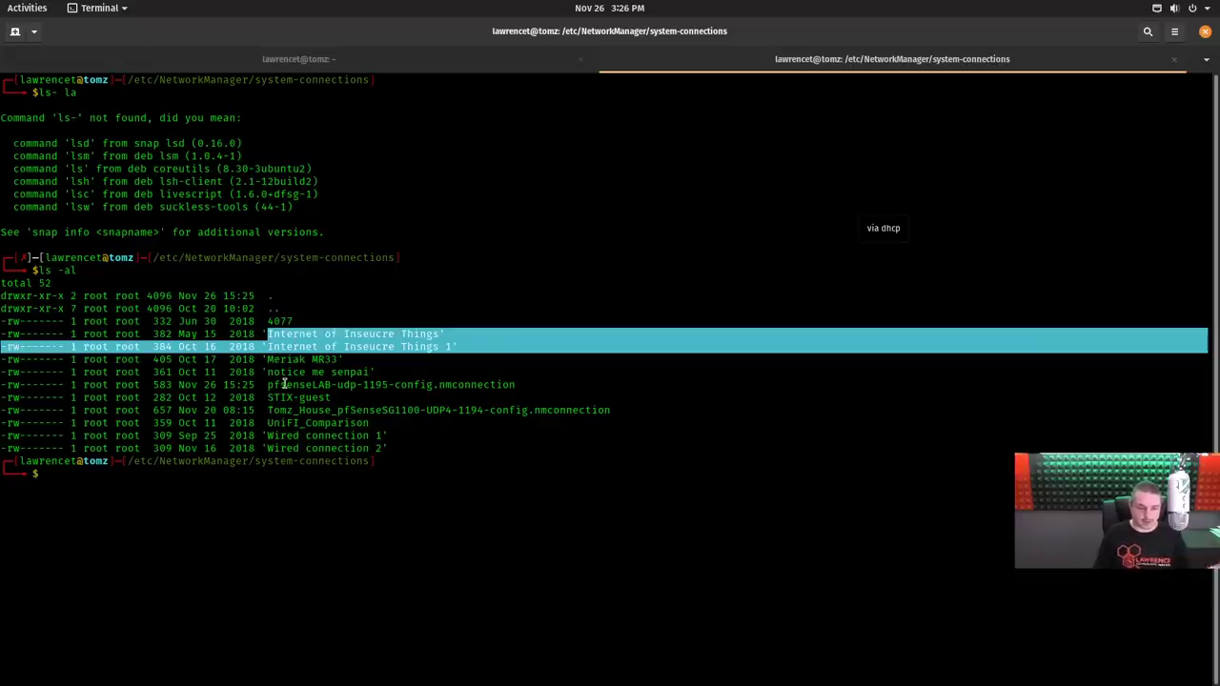
left_click(437, 473)
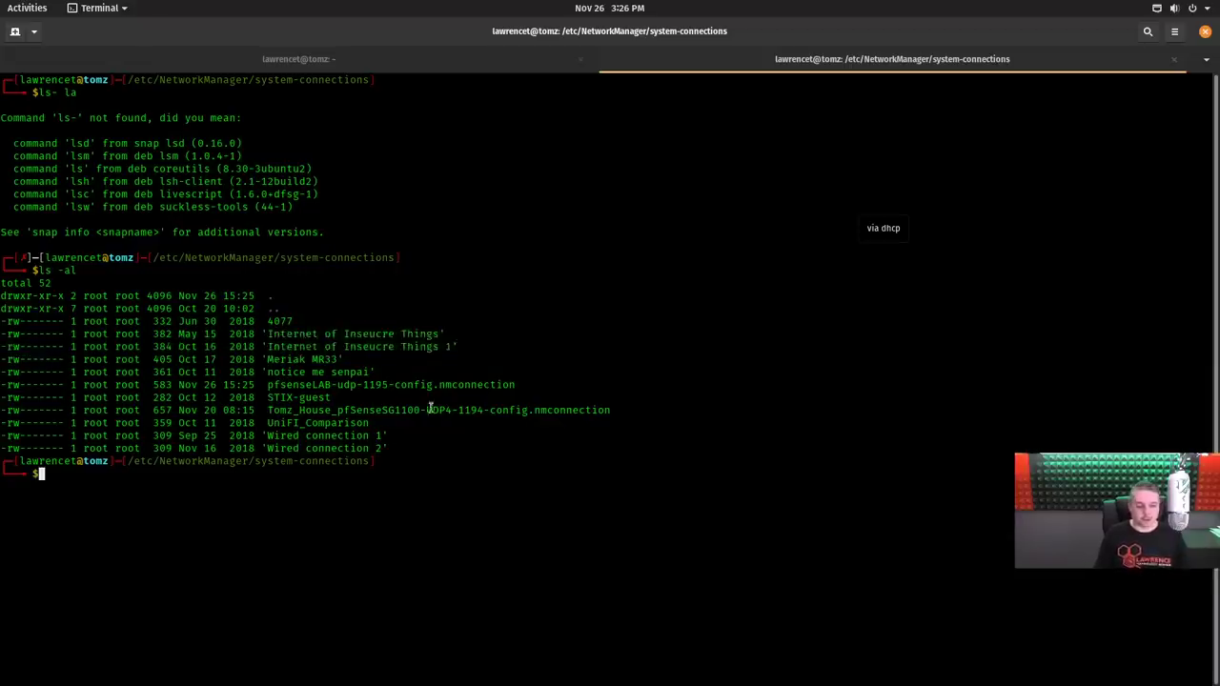
mouse_move(273, 410)
left_mouse_down()
mouse_move(492, 412)
mouse_move(259, 419)
left_mouse_up()
left_click(266, 385)
triple_click(265, 385)
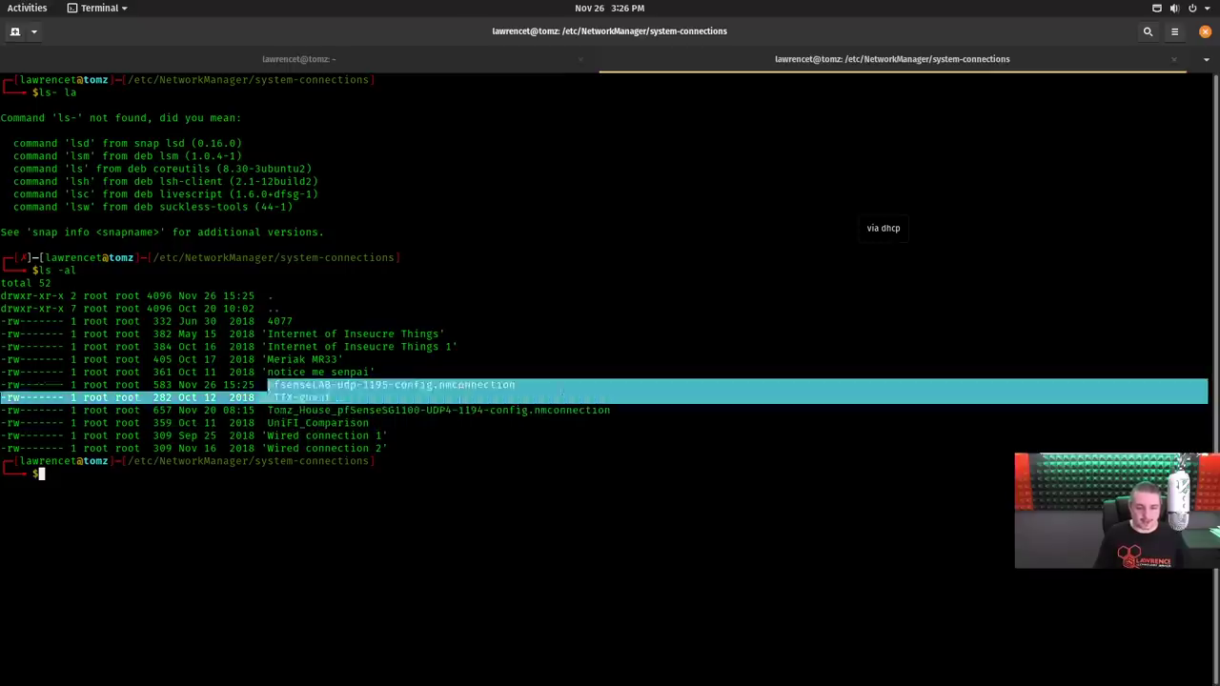
left_click(498, 569)
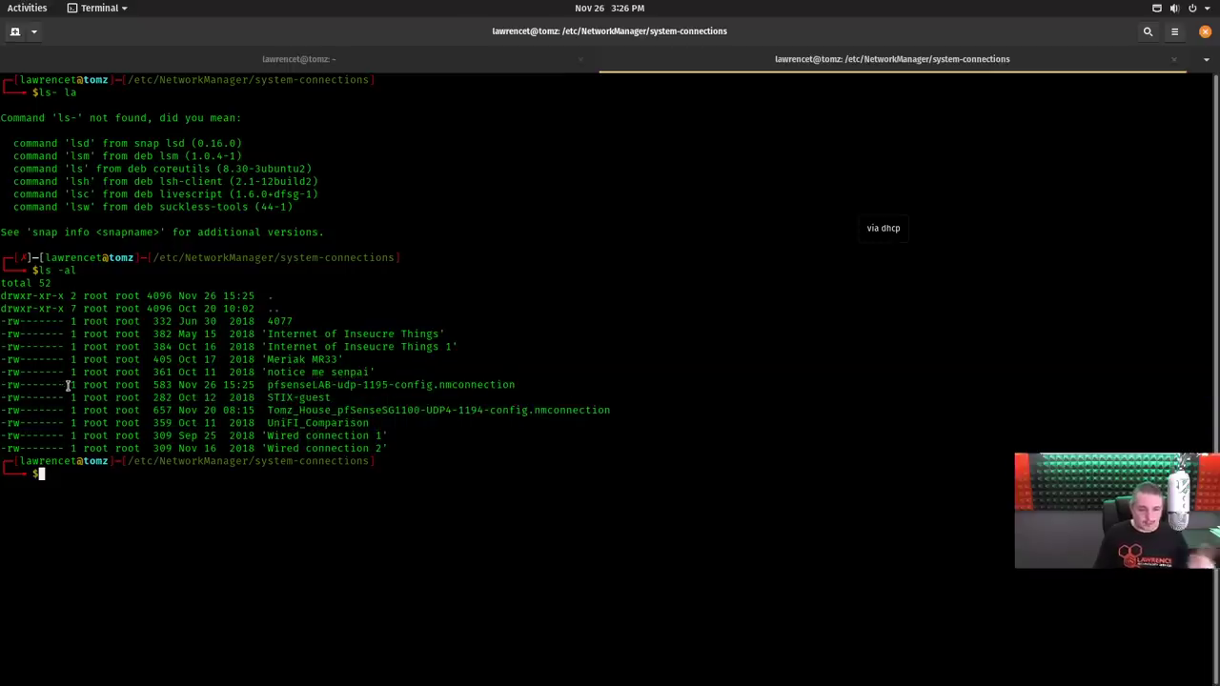
left_click_drag(96, 385, 141, 385)
left_click(305, 531)
Try cat on the pfsenseLAB connection file, getting Permission denied, then cancel a sudo vim on it.
type("cat pf")
key("Tab")
key("Return")
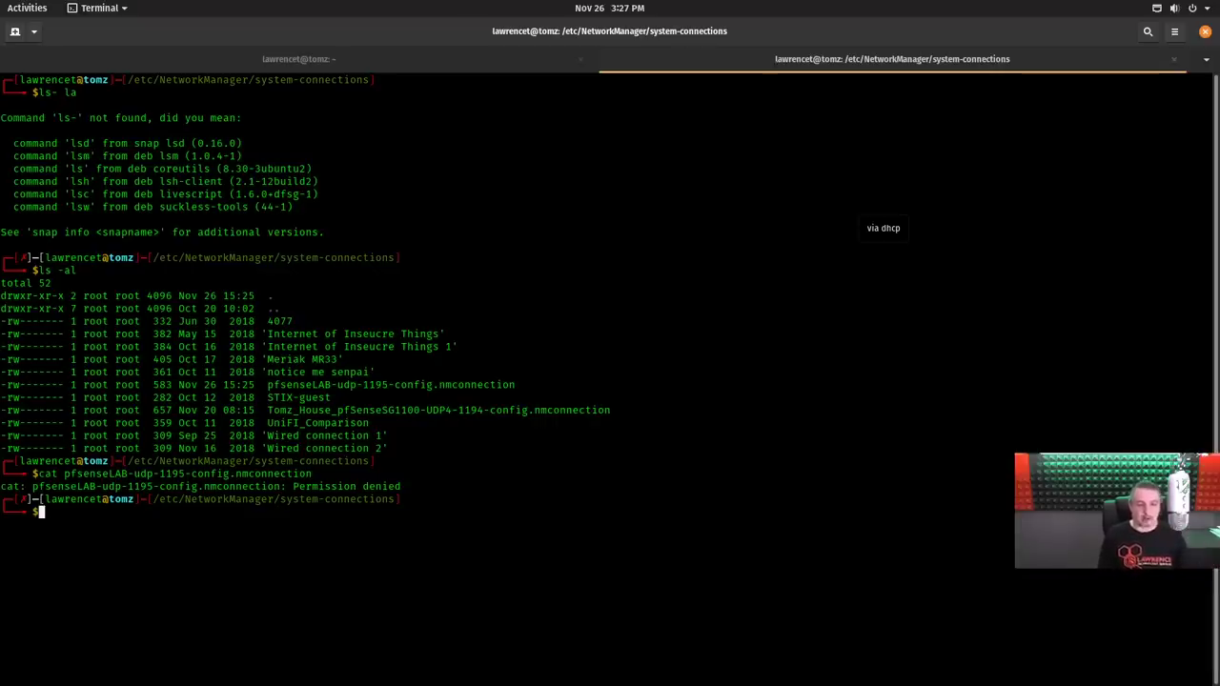
type("sudo vim ")
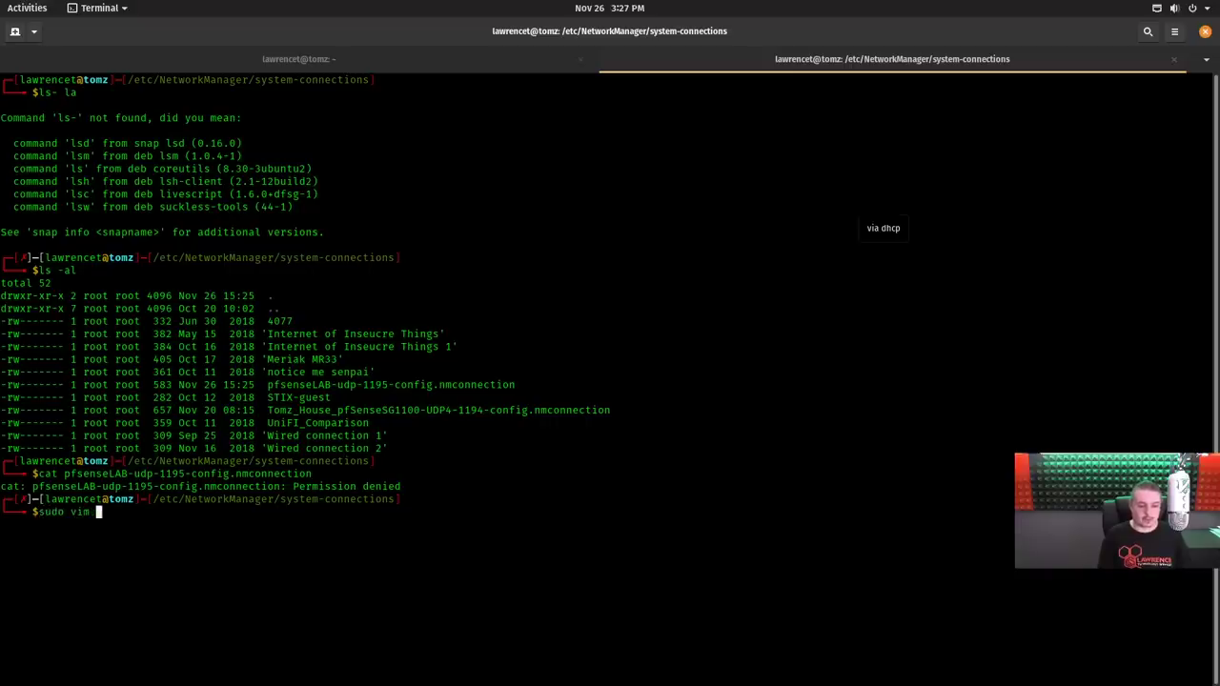
type("pf")
key("Tab")
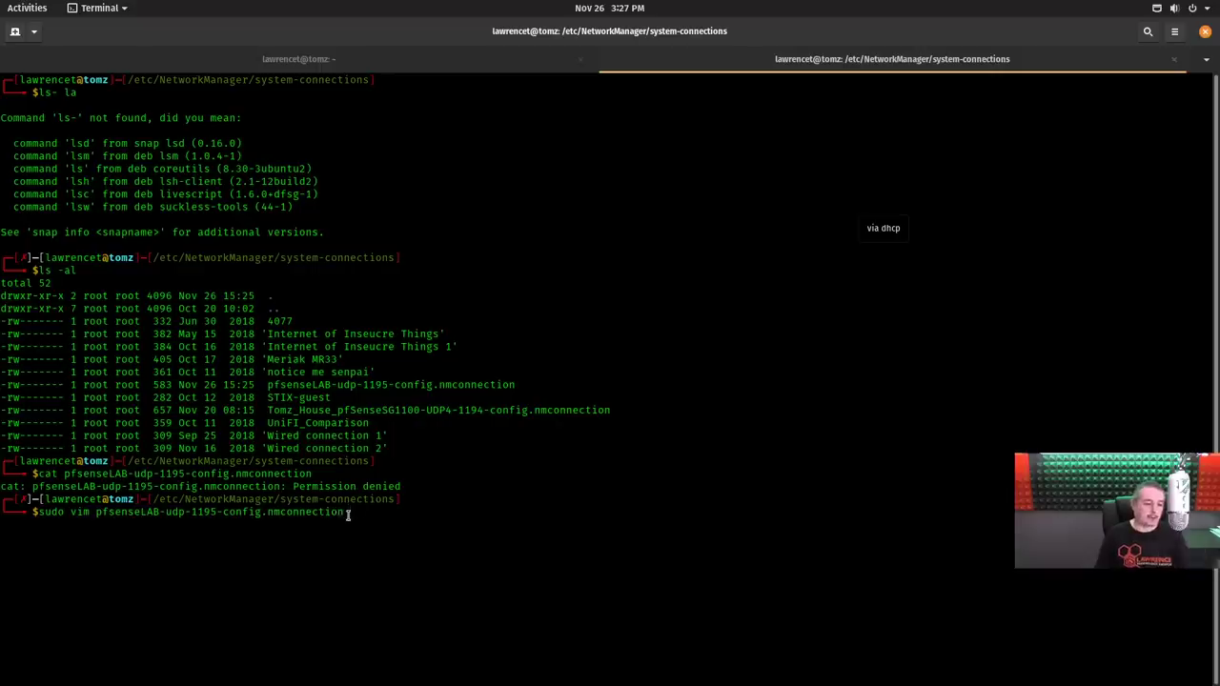
key("ctrl+c")
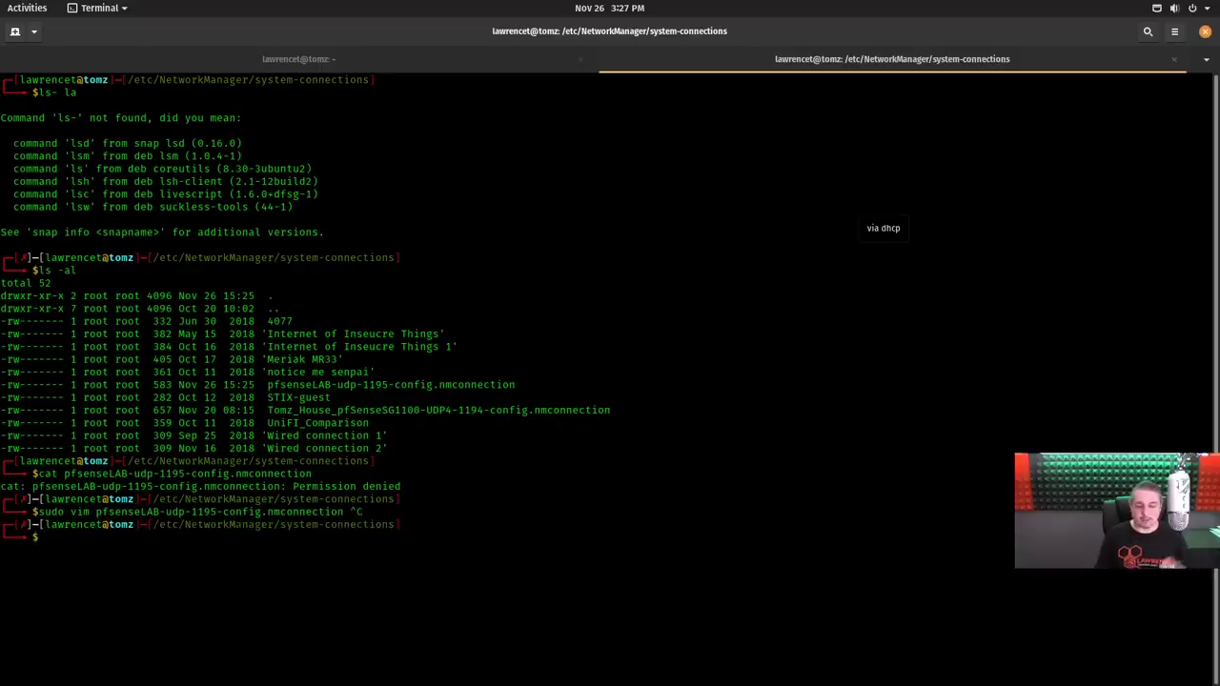
Import pfsenseLAB-udp-1195-config.ovpn from Downloads via VPN Settings and add it named '2nd Lab test'.
left_click(1159, 7)
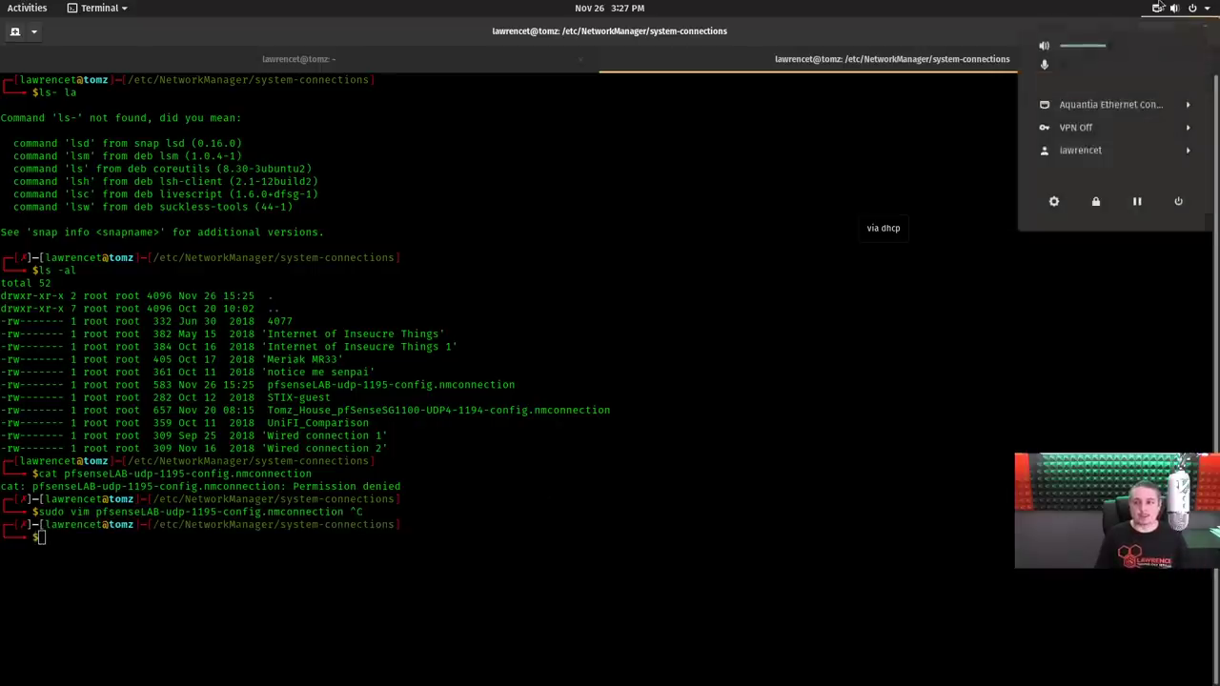
left_click(1112, 127)
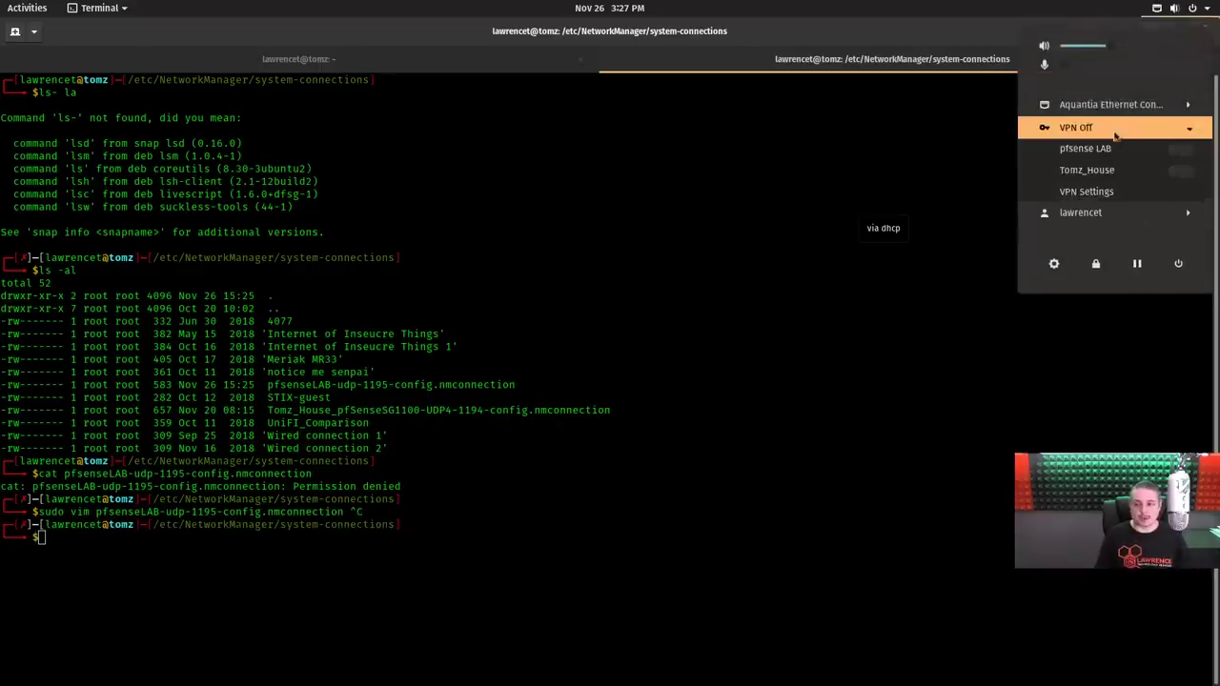
left_click(1087, 191)
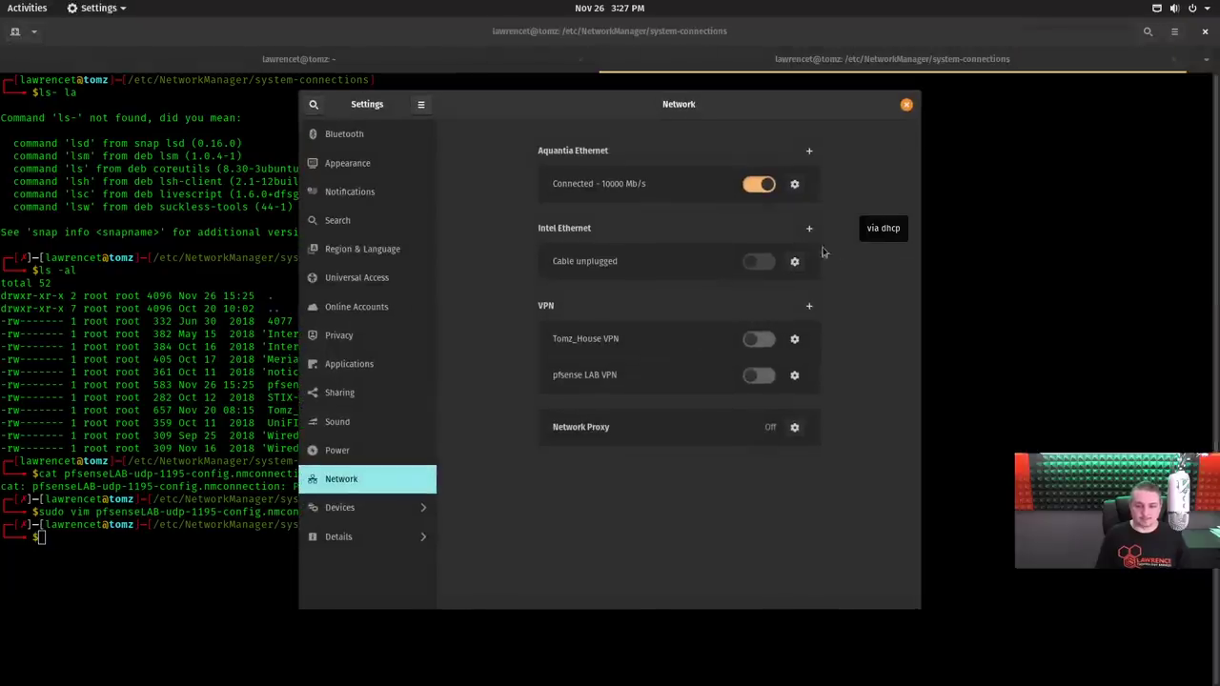
left_click(807, 310)
left_click(565, 410)
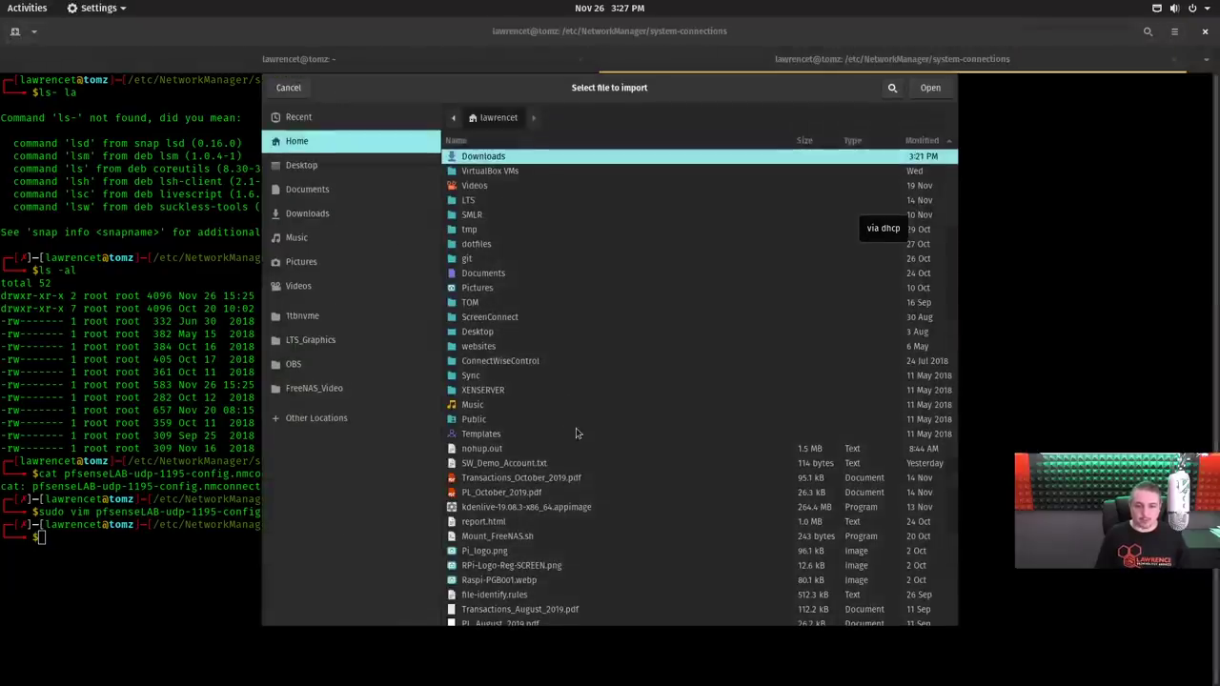
left_click(389, 225)
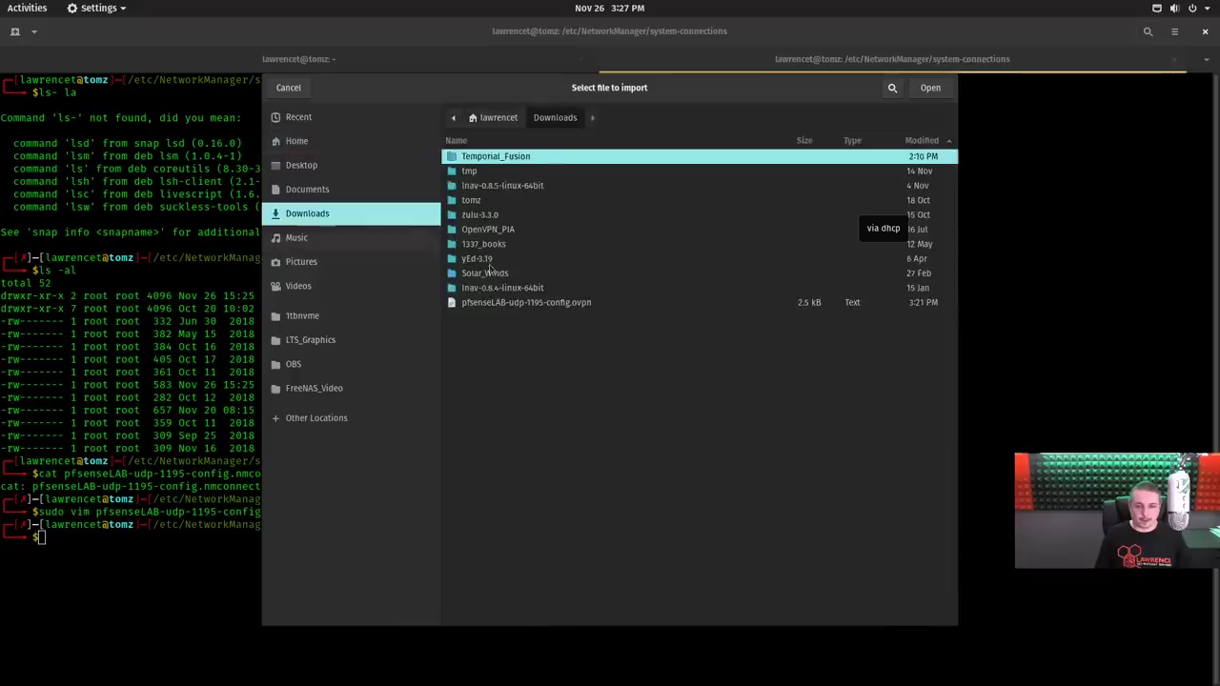
left_click(505, 303)
left_click(930, 88)
triple_click(648, 320)
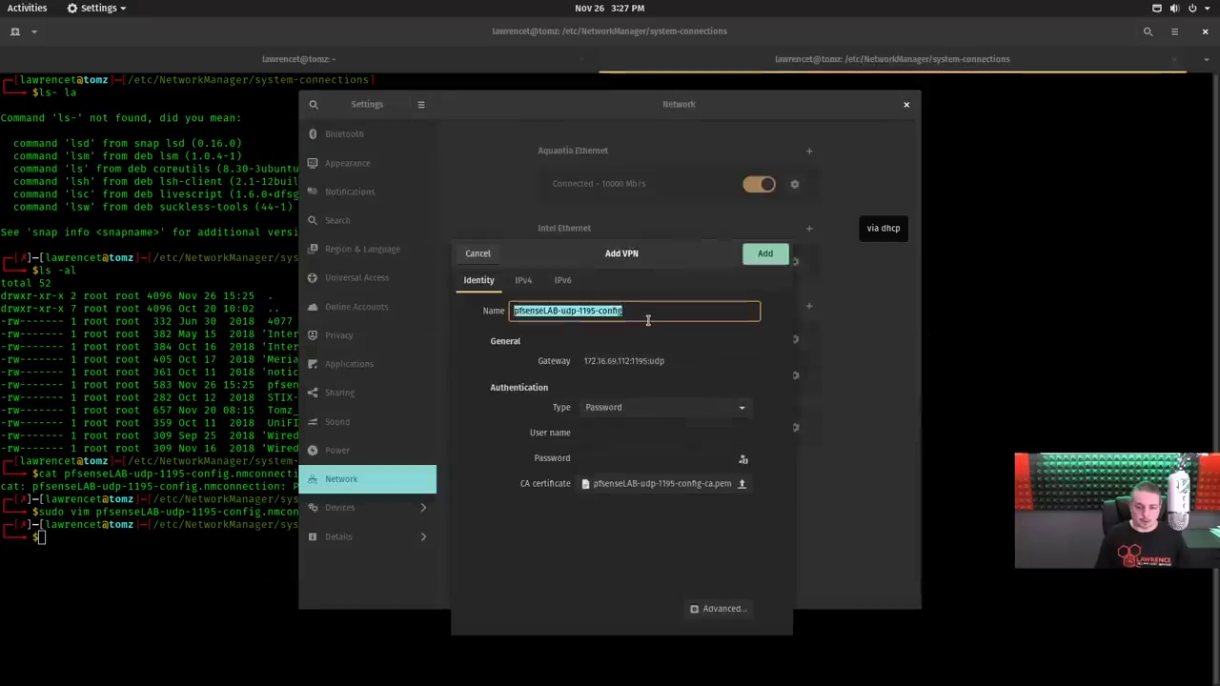
type("2ns")
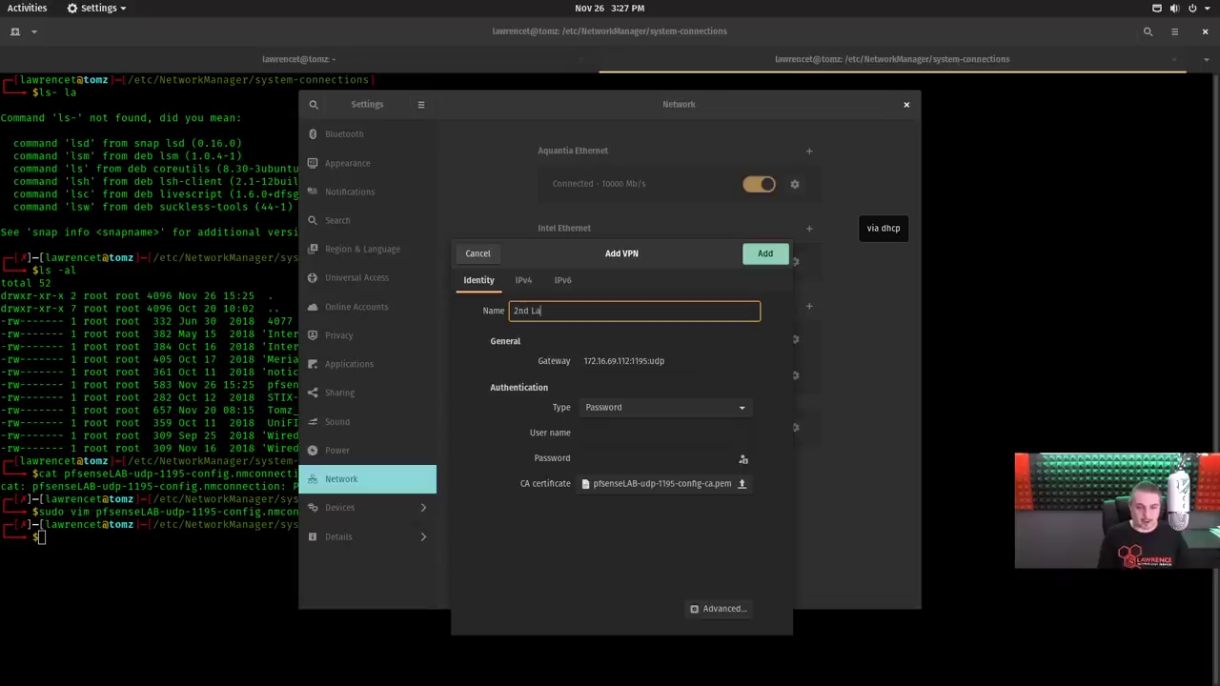
type(" Lab test")
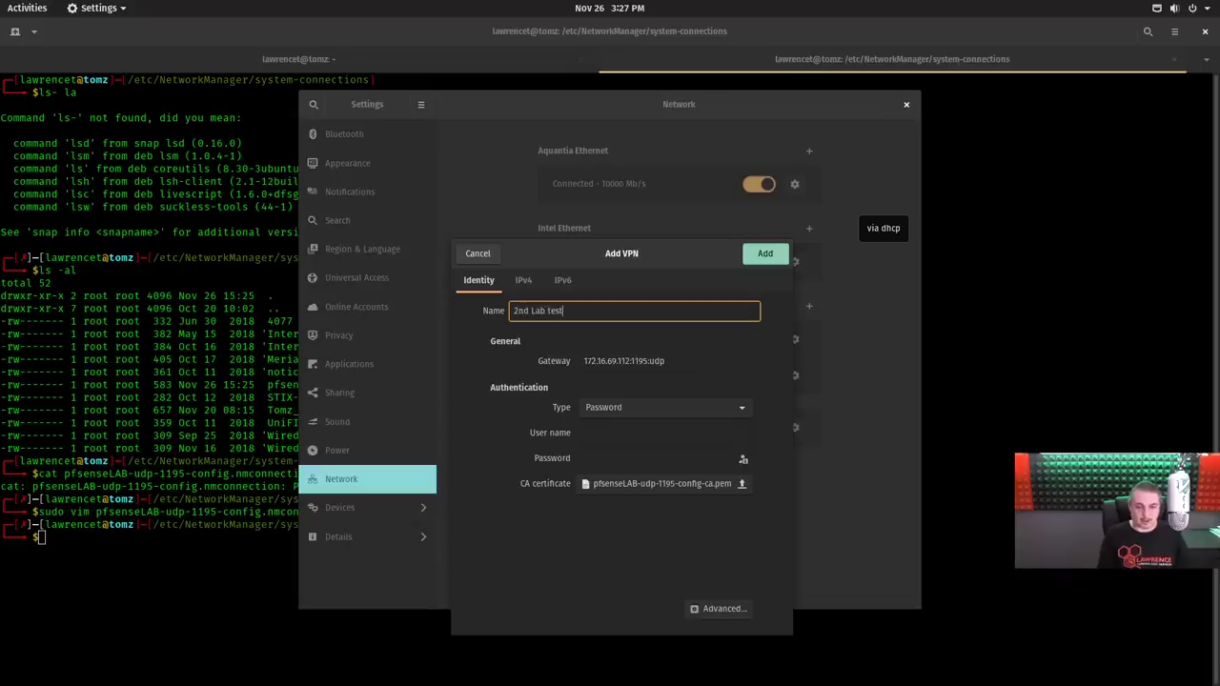
left_click(762, 255)
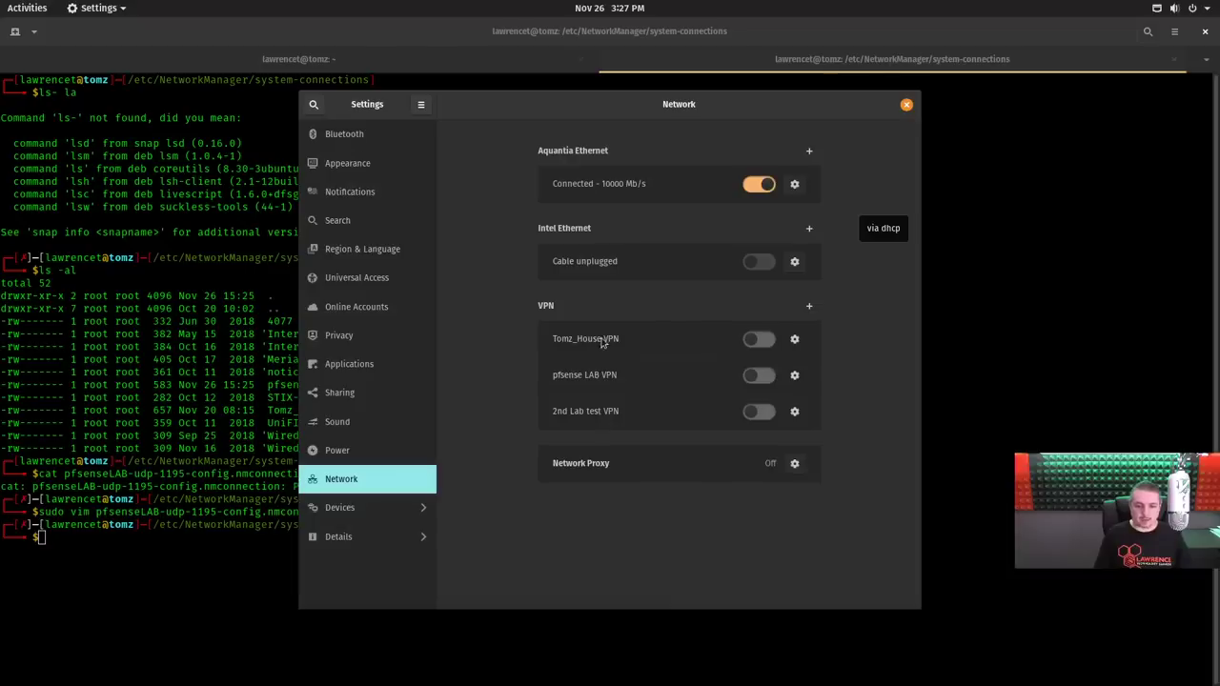
Relist the connection files with ls -la, showing the new '2nd Lab test.nmconnection'.
left_click(1010, 433)
type("ls -la")
key("Return")
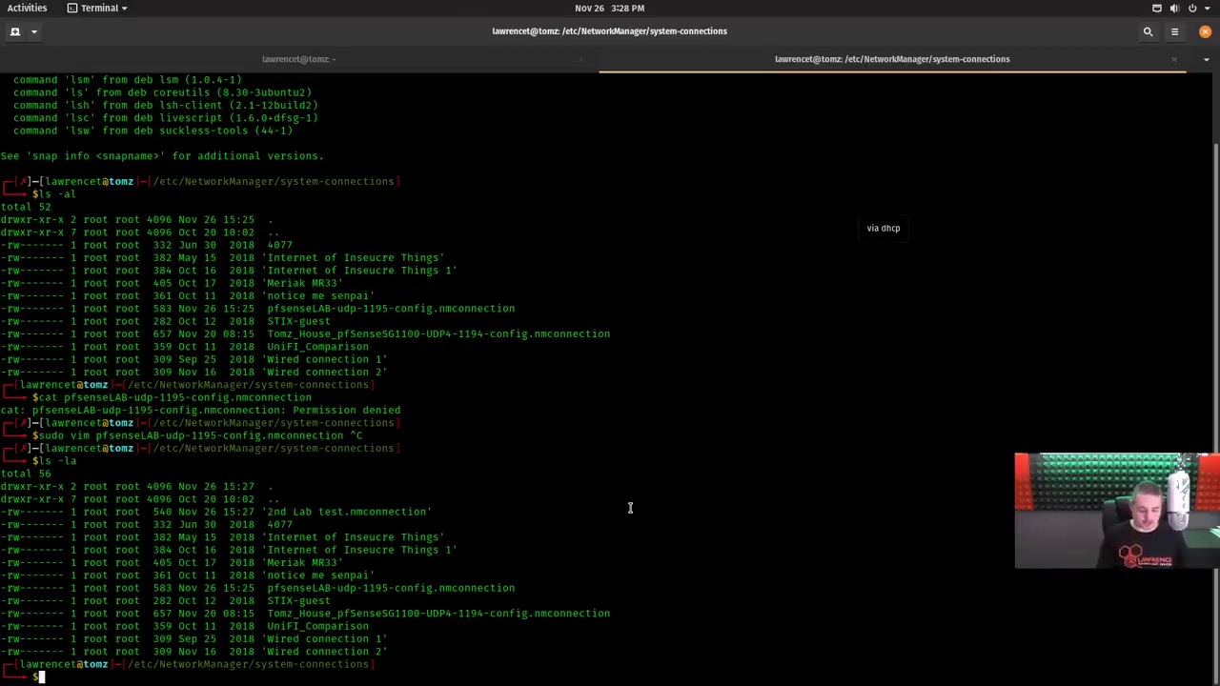
Open '2nd Lab test.nmconnection' with sudo vim, scroll through its VPN settings, and quit with :q.
type("sudo vim '2n")
key("Tab")
key("Return")
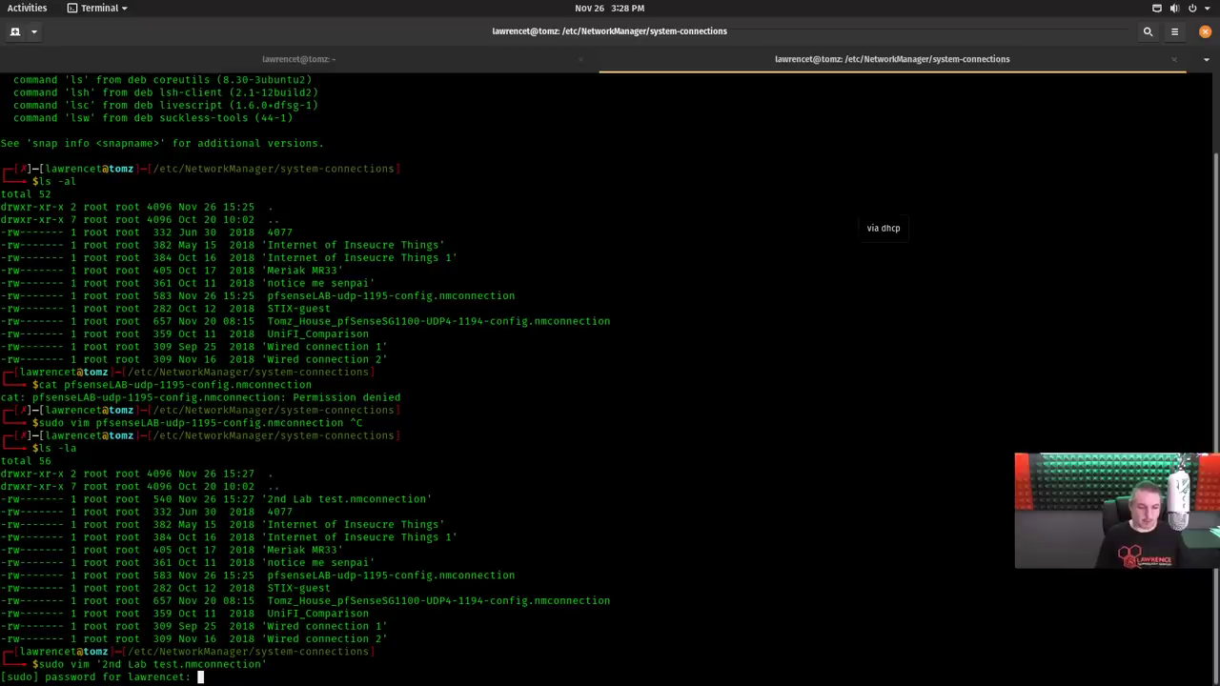
key("Return")
key("Down")
key("Down")
key("Down")
key("Down")
key("Down")
key("Down")
key("Down")
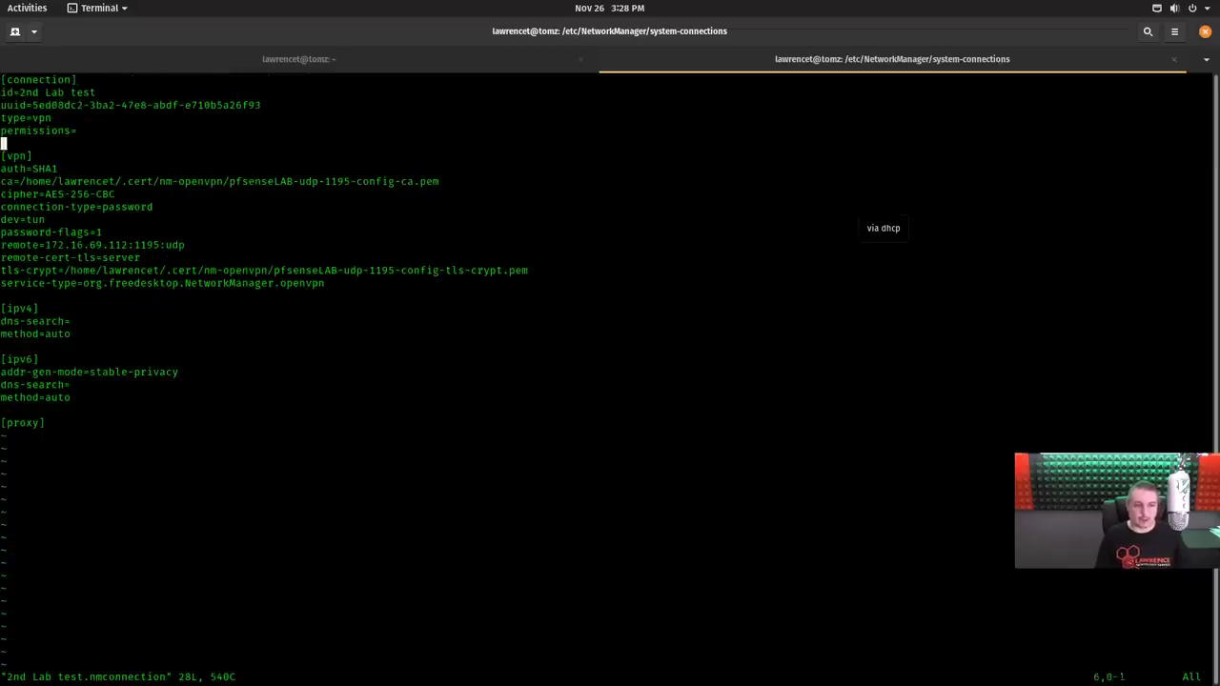
key("Up")
key("Up")
key("Up")
key("Up")
key("Up")
key("Up")
key("Up")
key("Down")
key("Down")
key("Down")
key("Down")
key("Down")
key("Down")
key("Down")
key("Down")
key("Down")
key("Down")
key("Down")
key("Down")
key("Down")
key("Down")
key("Down")
key("Down")
key("Down")
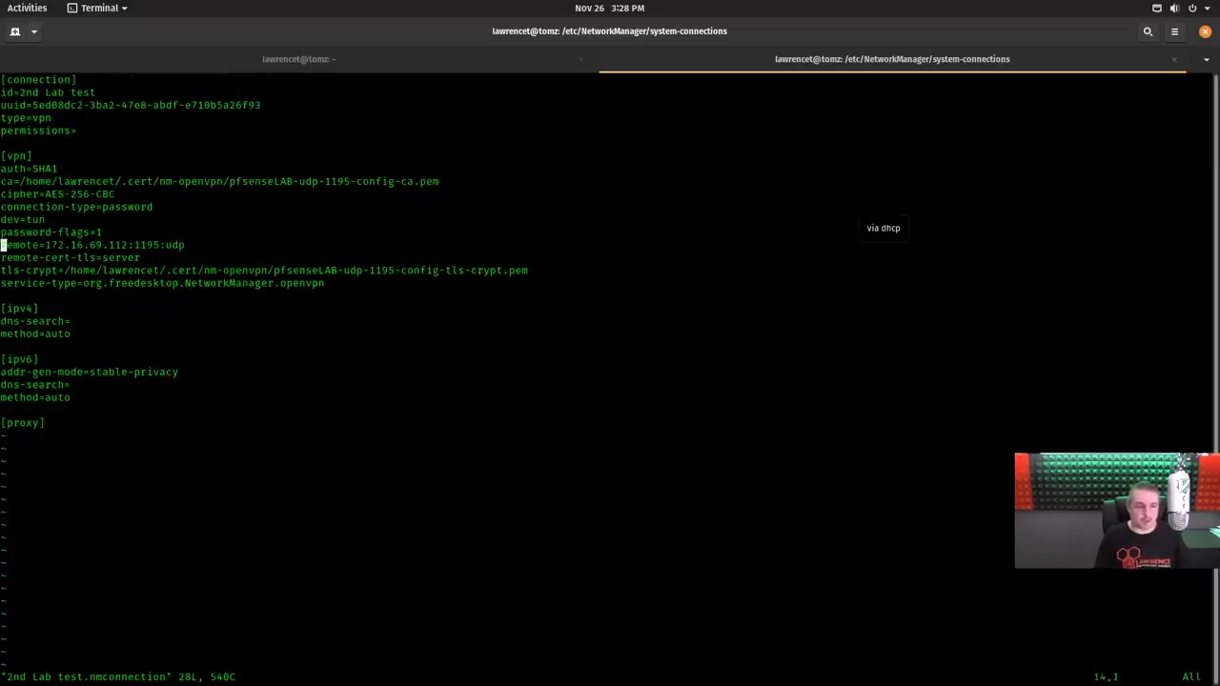
key("Down")
key("Down")
key("Down")
key("Down")
key("Down")
key("Down")
key("Down")
key("Down")
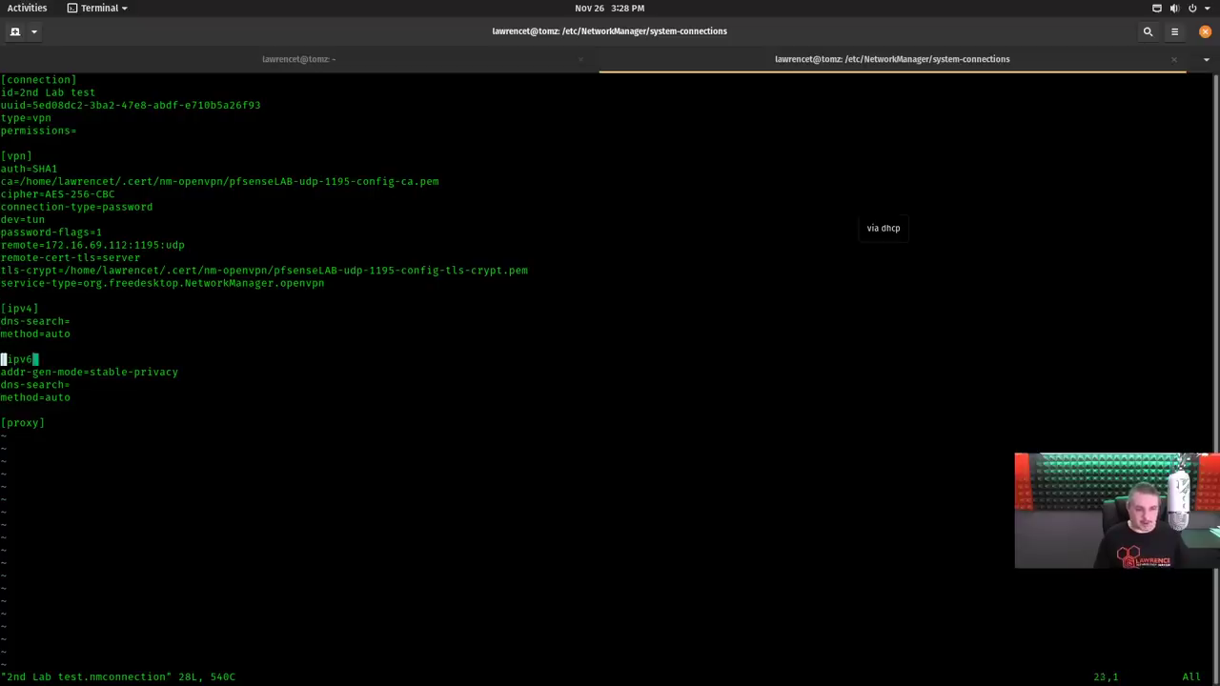
key("Up")
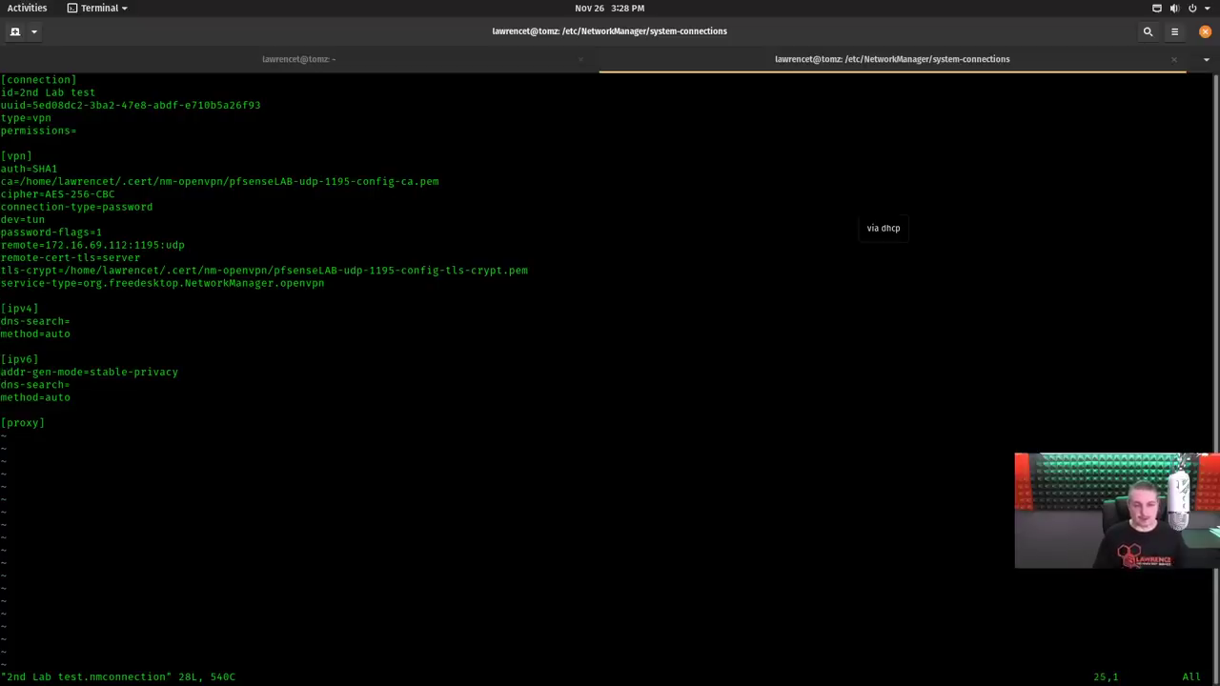
key("Up")
key("Up")
key("Up")
key("Up")
key("Up")
key("Up")
key("Up")
key("Up")
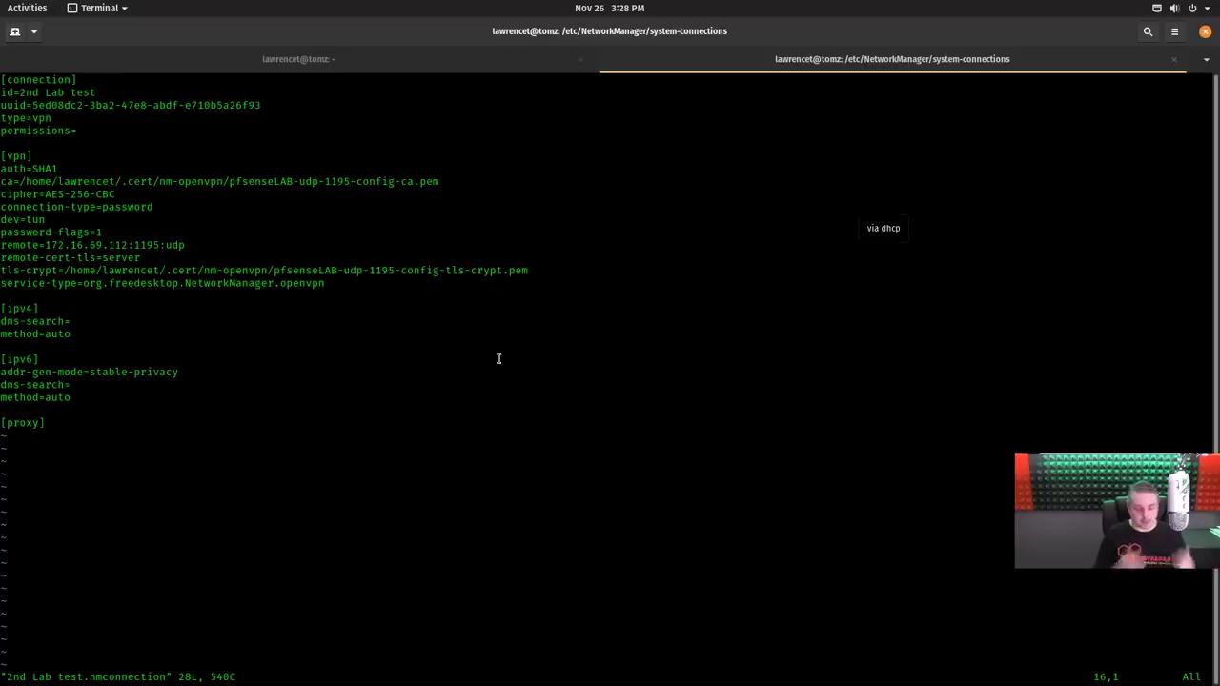
type(":q")
key("Return")
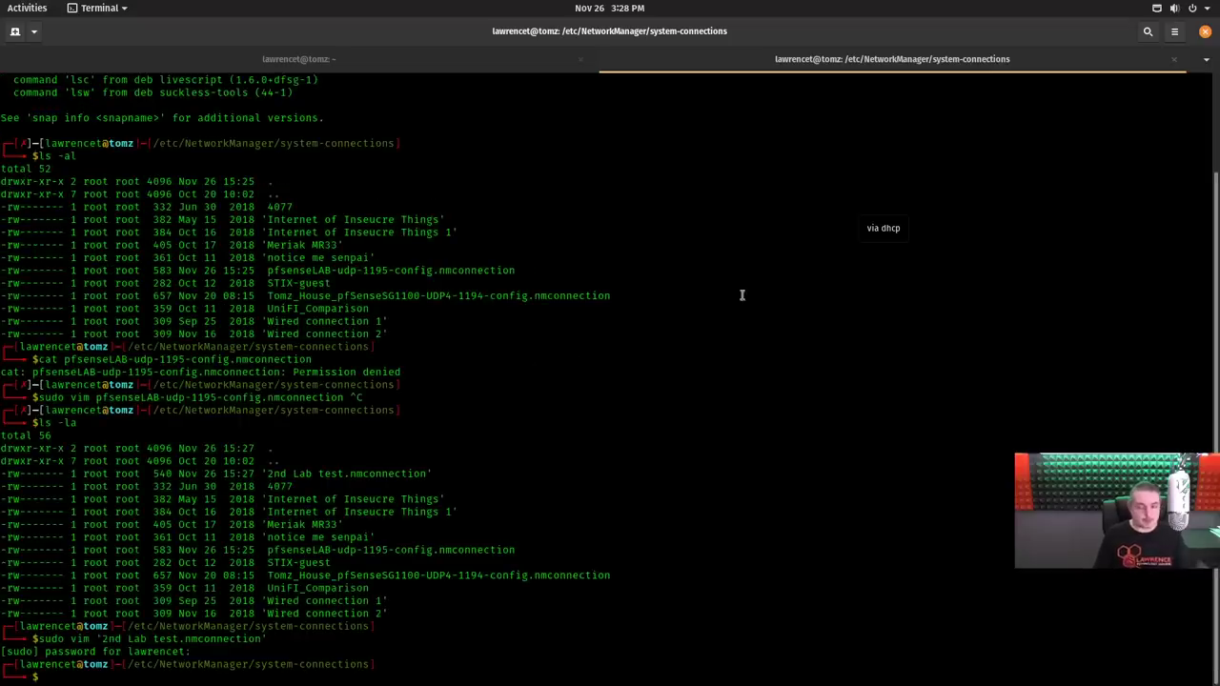
Rename the 2nd Lab test VPN to 'Some Name Here!!' in its Identity settings and apply.
left_click(1156, 7)
left_click(1055, 199)
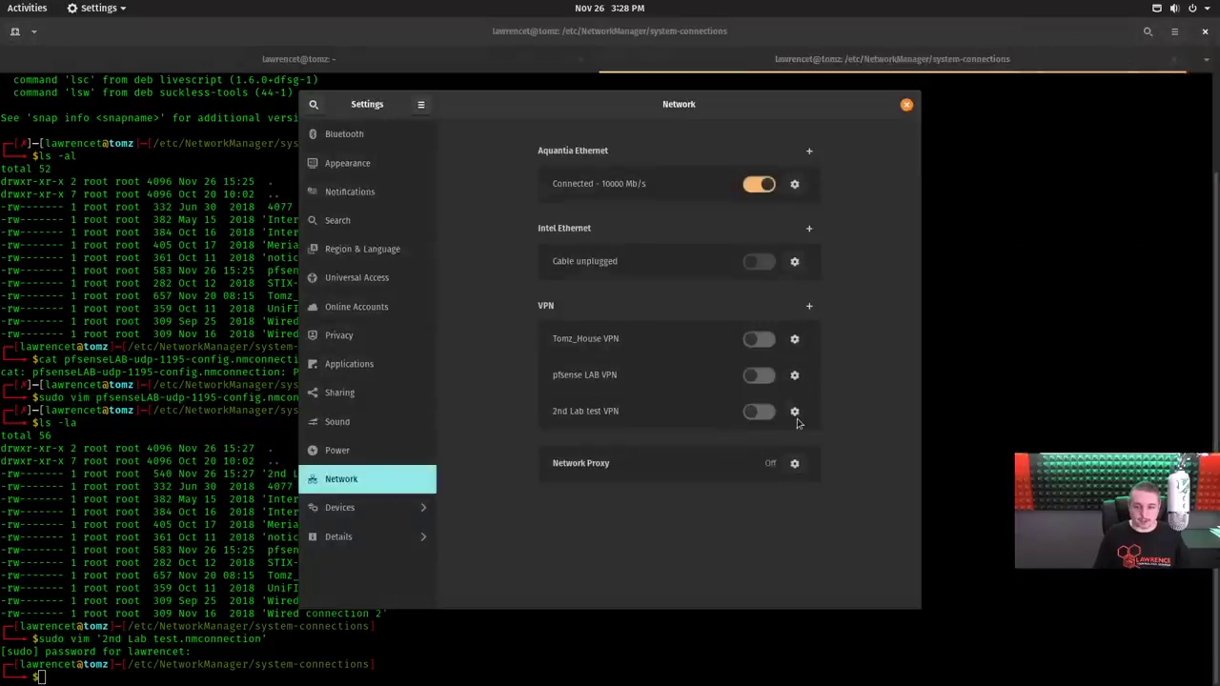
left_click(794, 411)
left_click(516, 192)
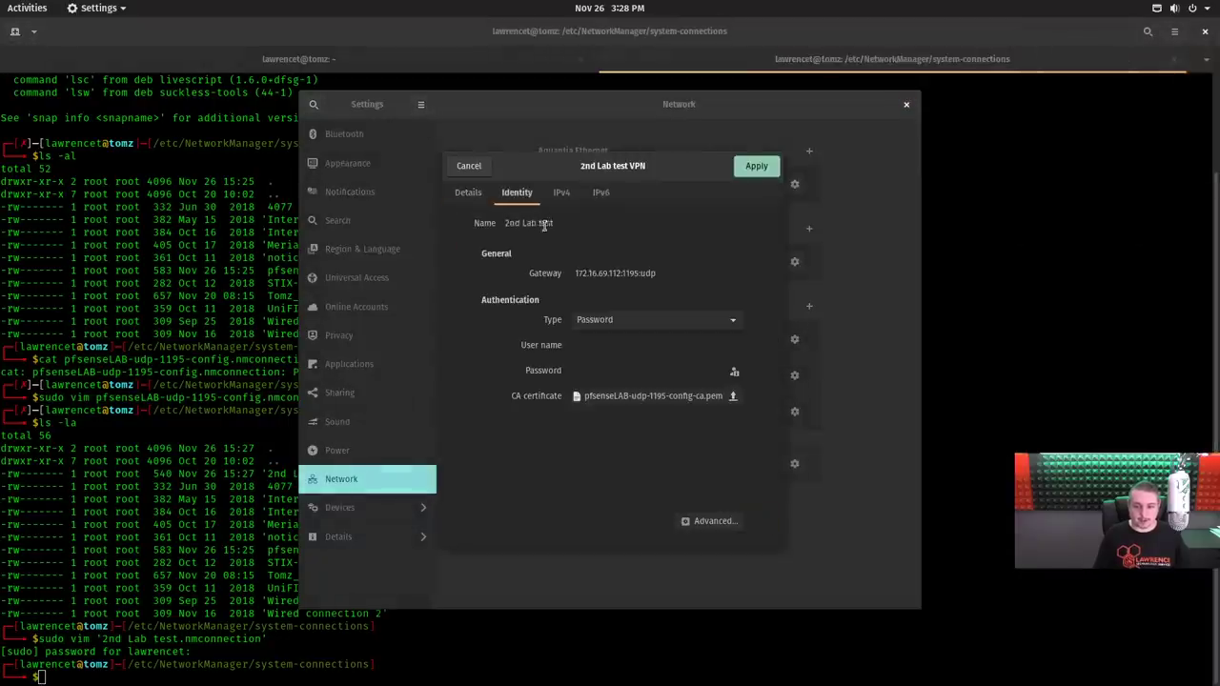
triple_click(587, 224)
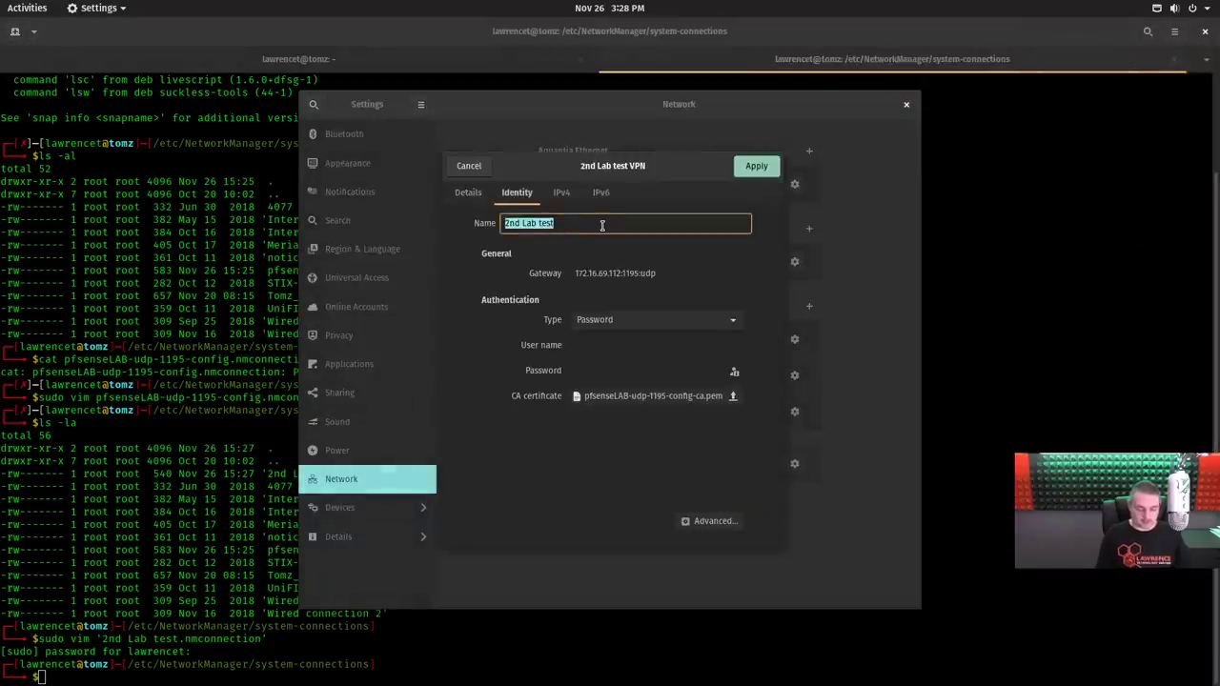
type("SomeName")
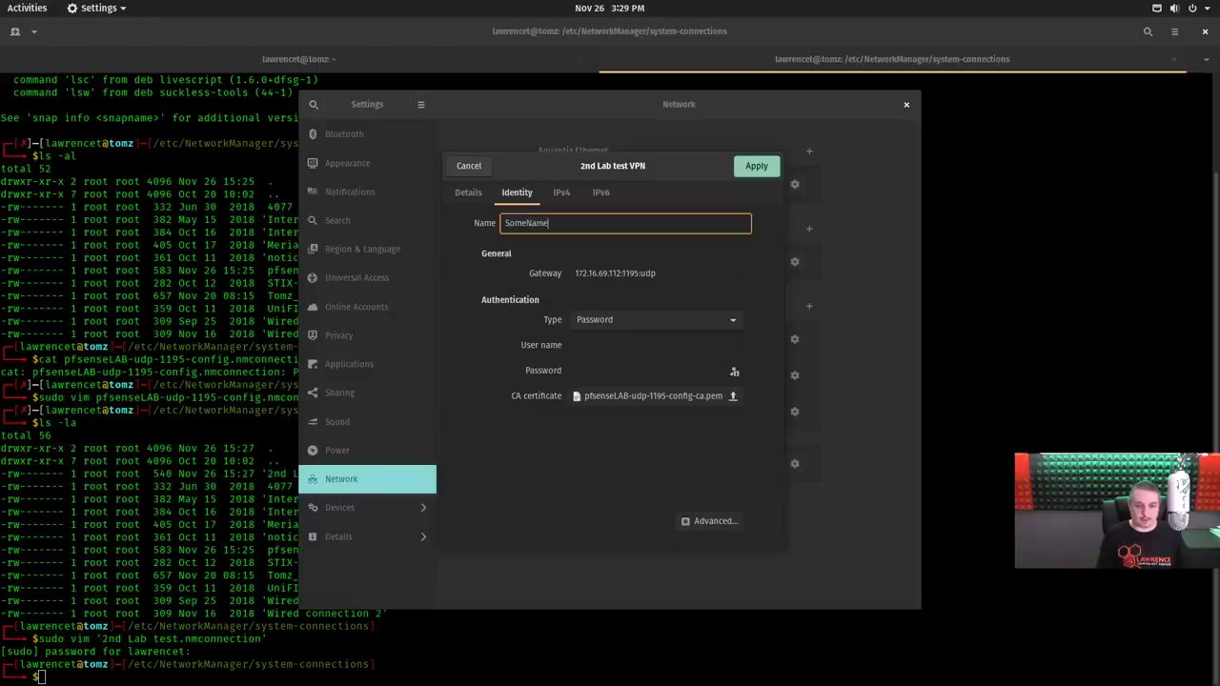
type("HEre")
key("ctrl+a")
type("Some")
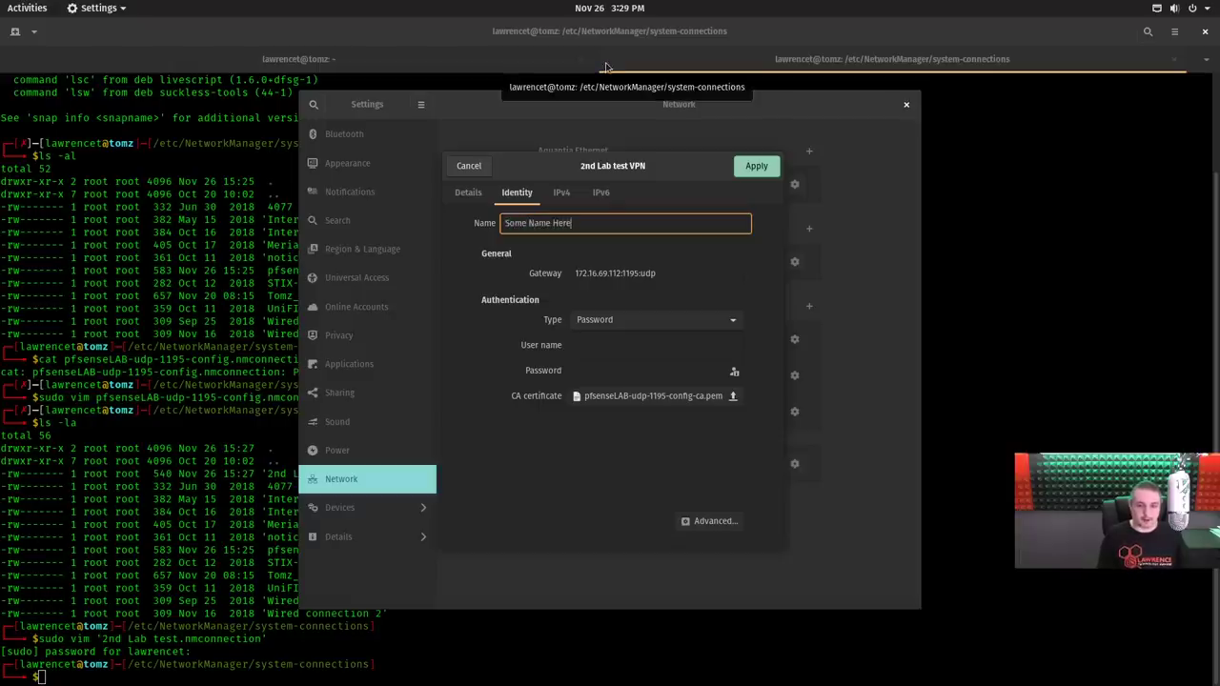
type(" Name Here!!")
left_click(766, 172)
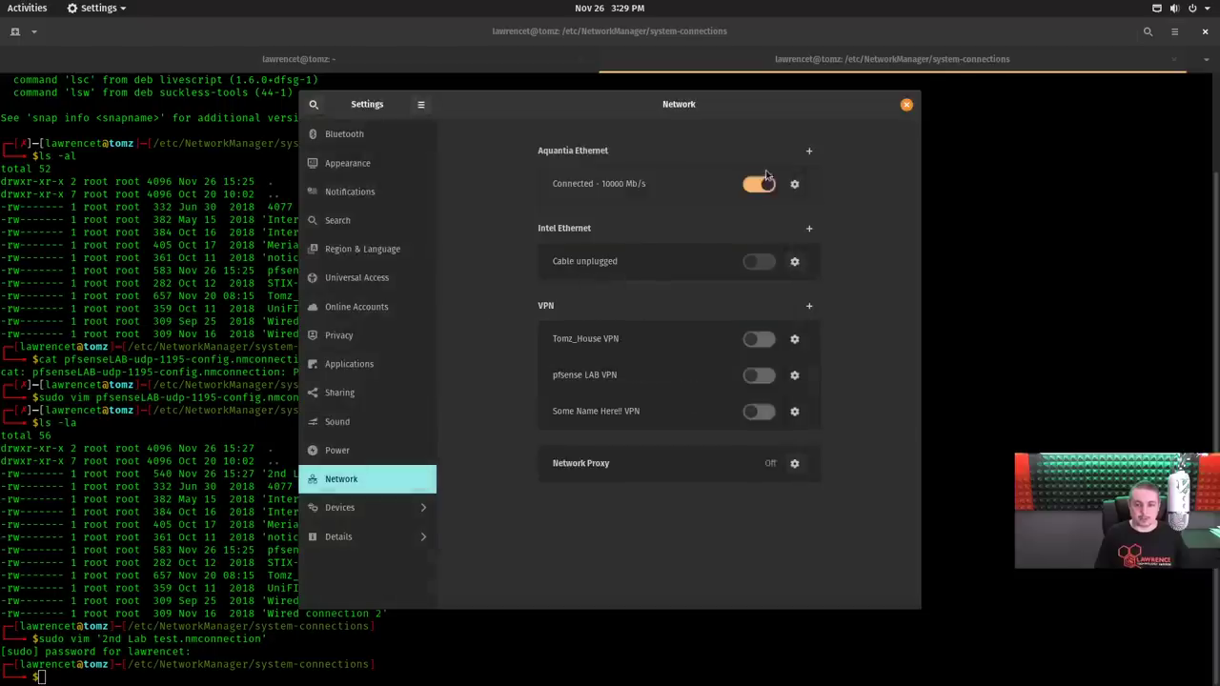
Relist the connection files with ls -la, showing '2nd Lab test.nmconnection' now 544 bytes.
left_click(964, 422)
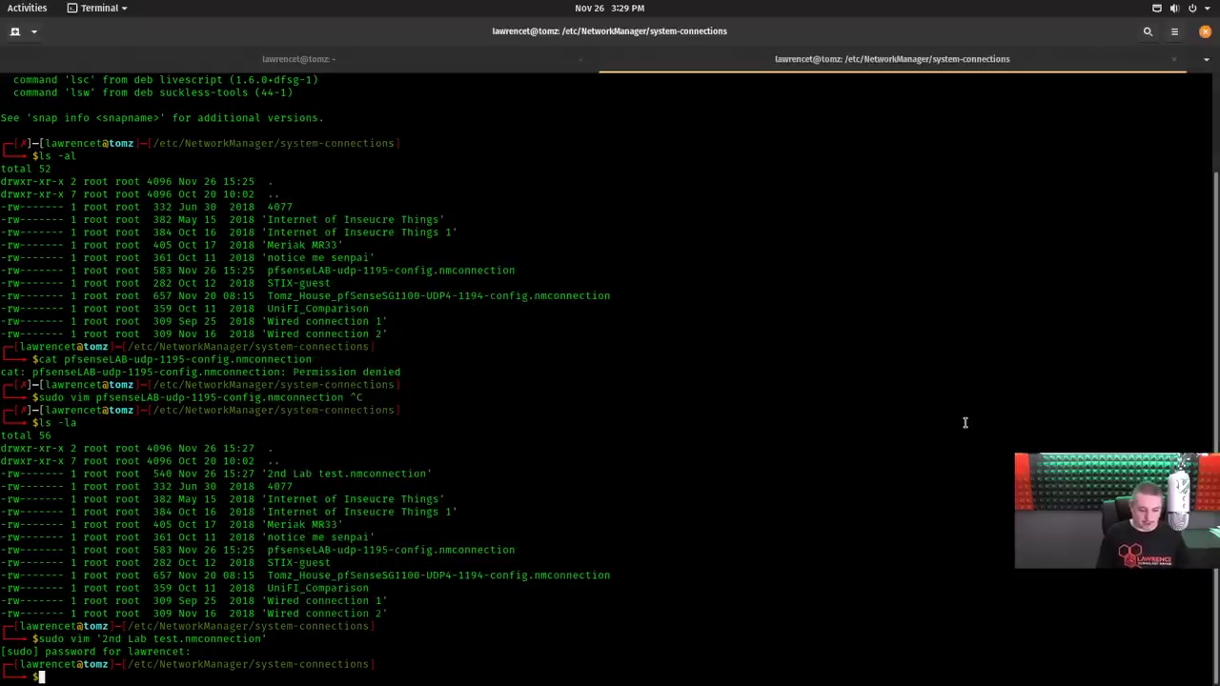
type("ls -la")
key("Return")
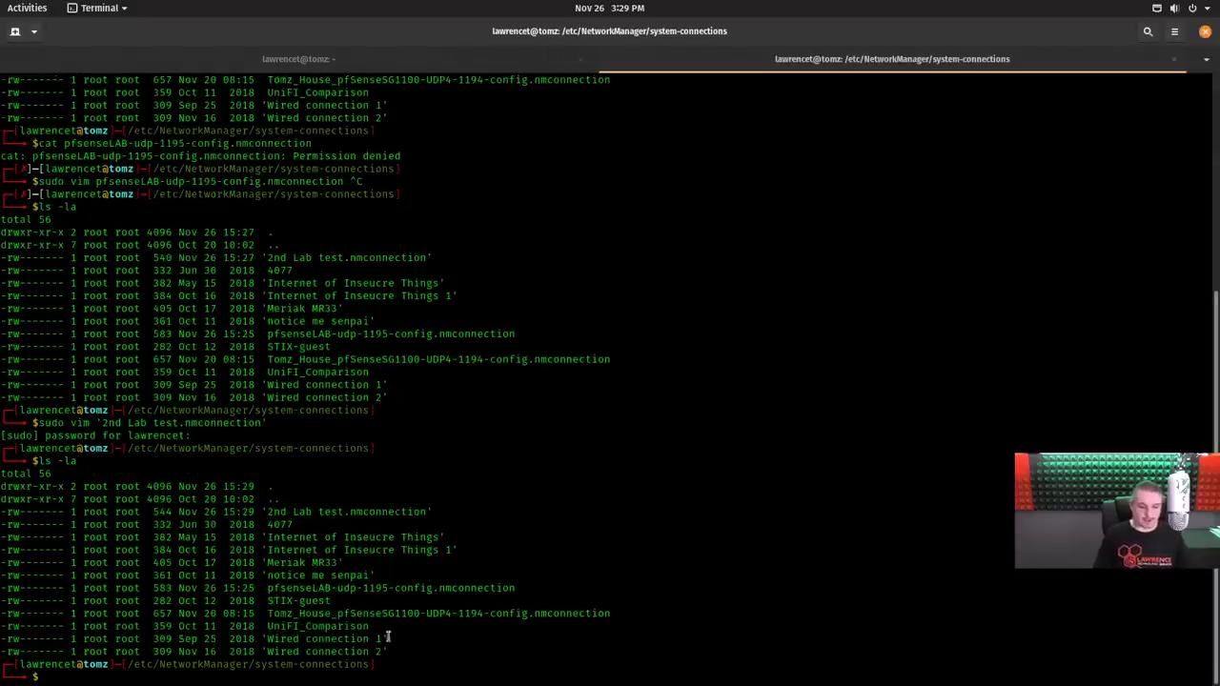
Reopen the file with sudo vim, check the id=Some Name Here!! line, and exit with :wq.
key("Up")
key("Up")
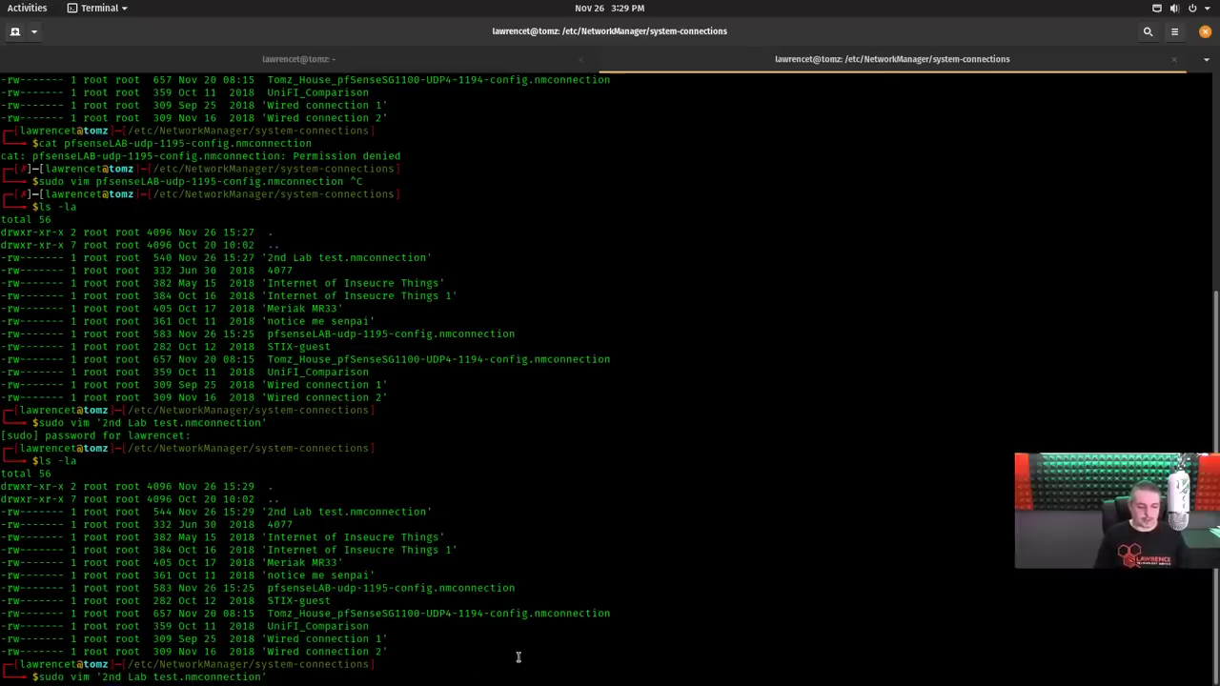
key("Return")
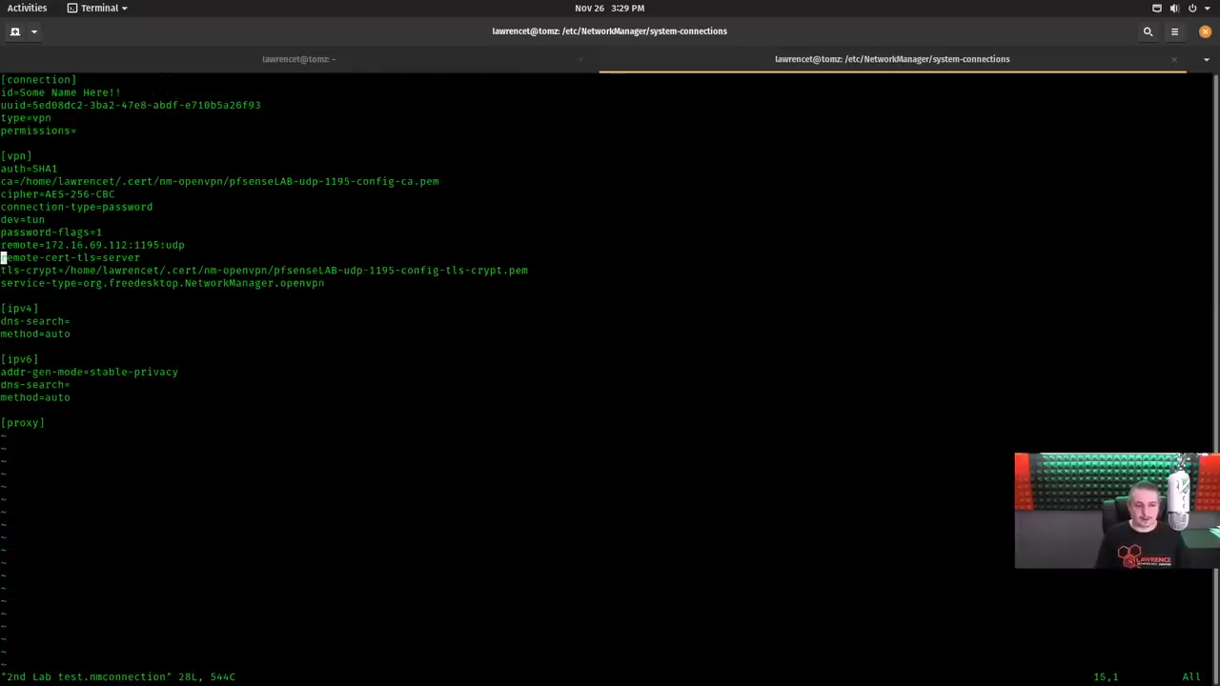
key("Up")
key("Up")
key("Up")
key("Up")
key("Up")
key("Up")
key("Up")
key("Up")
key("Up")
key("Up")
key("Up")
key("Up")
key("Up")
key("Up")
key("Down")
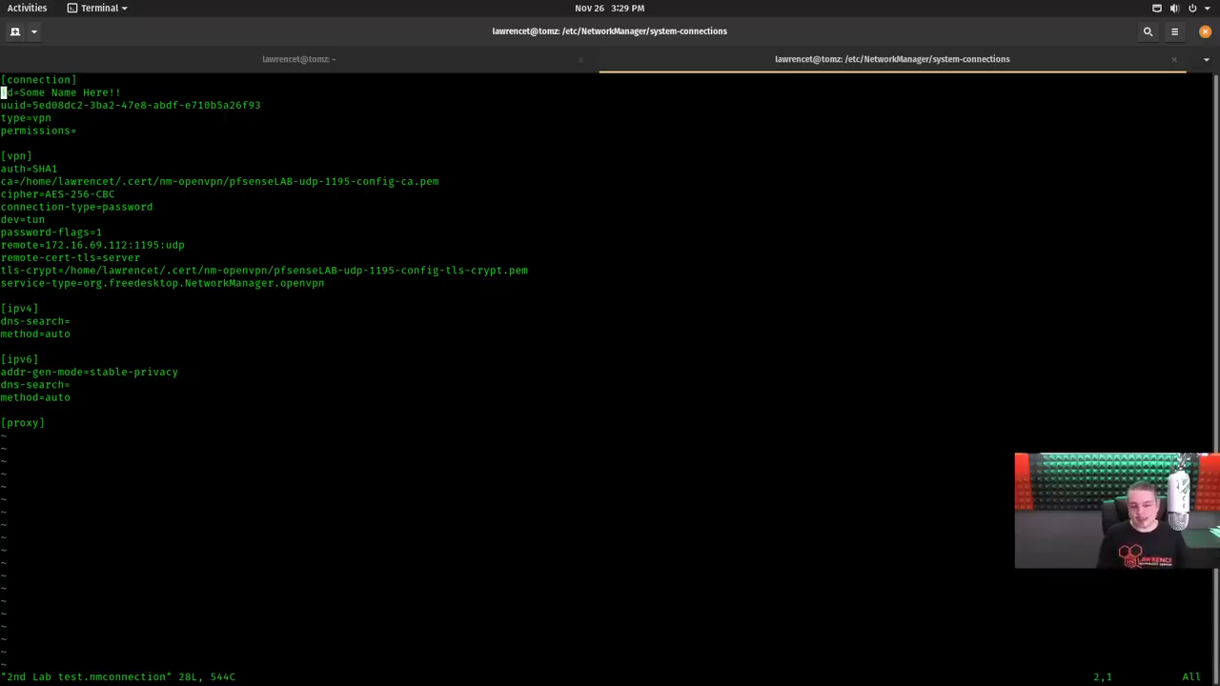
type(":")
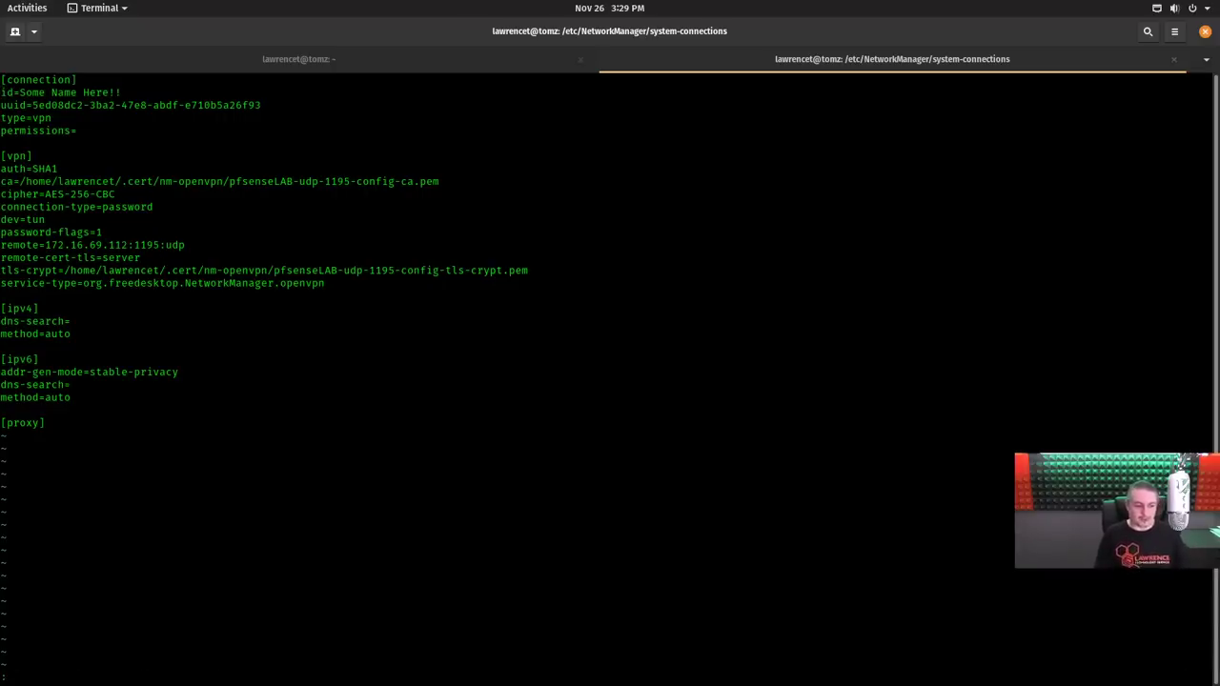
type("wq")
key("Return")
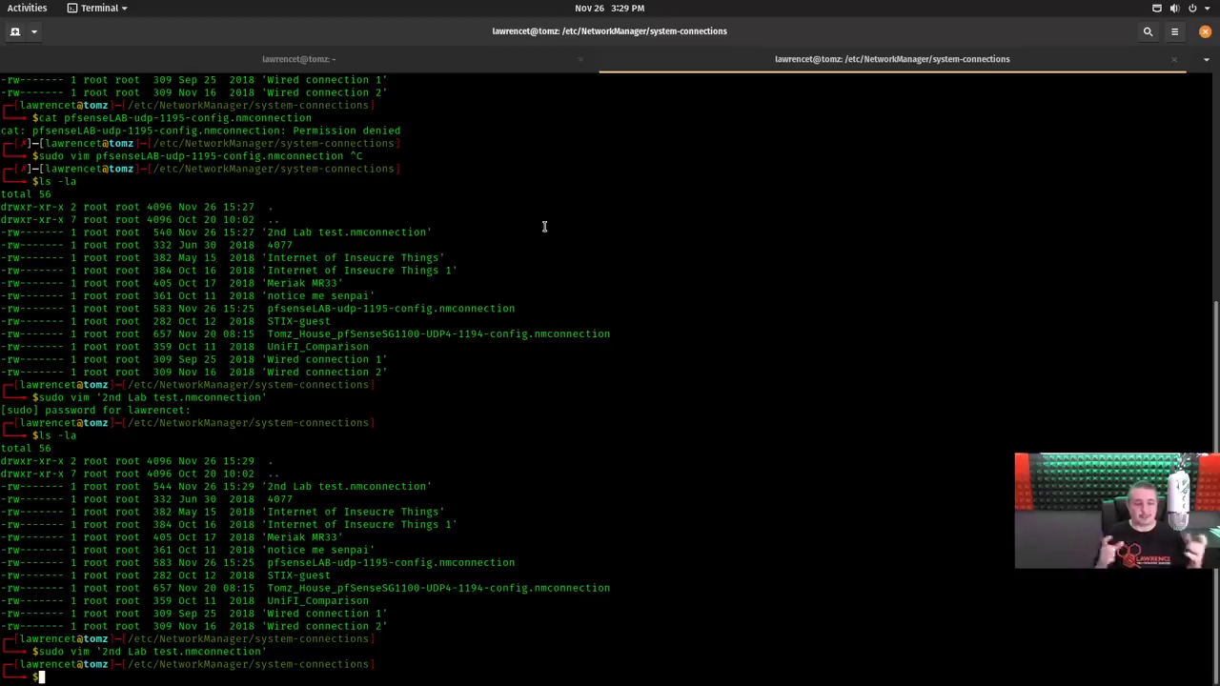
Switch to the home-directory terminal tab and recall 'sudo apt-get install network-manager-gnome' from history.
key("ctrl+Page_Up")
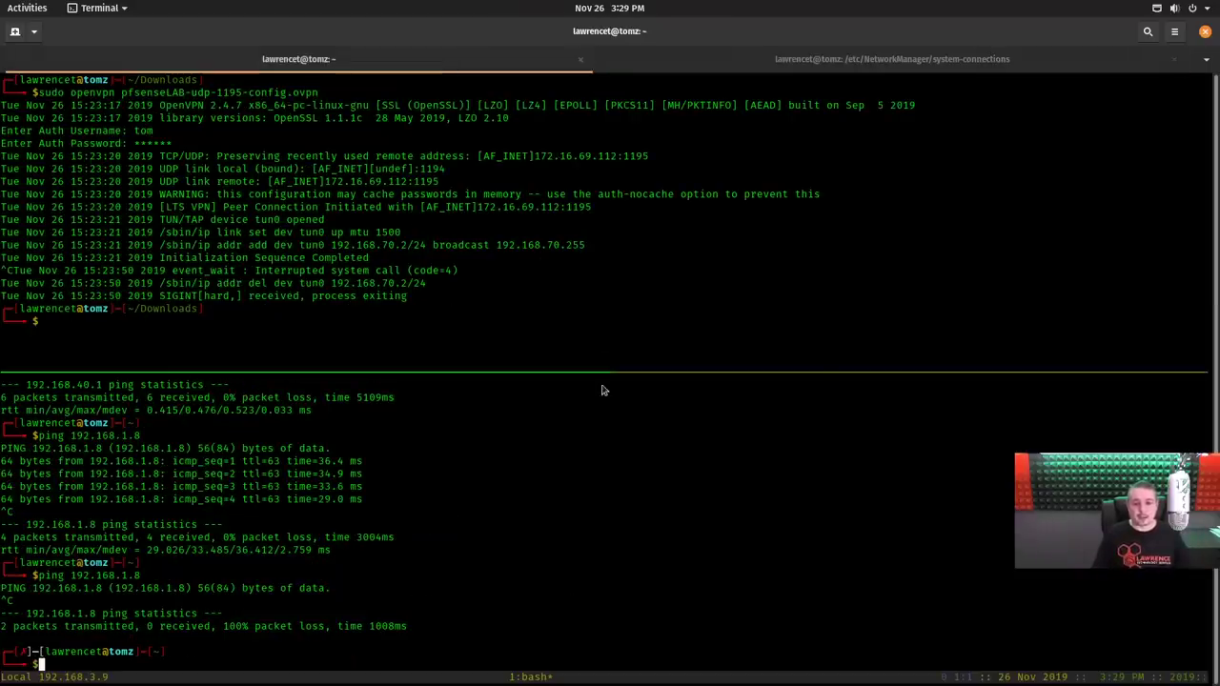
key("ctrl+b")
key("Up")
key("Up")
key("Up")
key("Up")
key("Up")
key("Up")
key("Up")
key("Up")
key("Down")
key("Down")
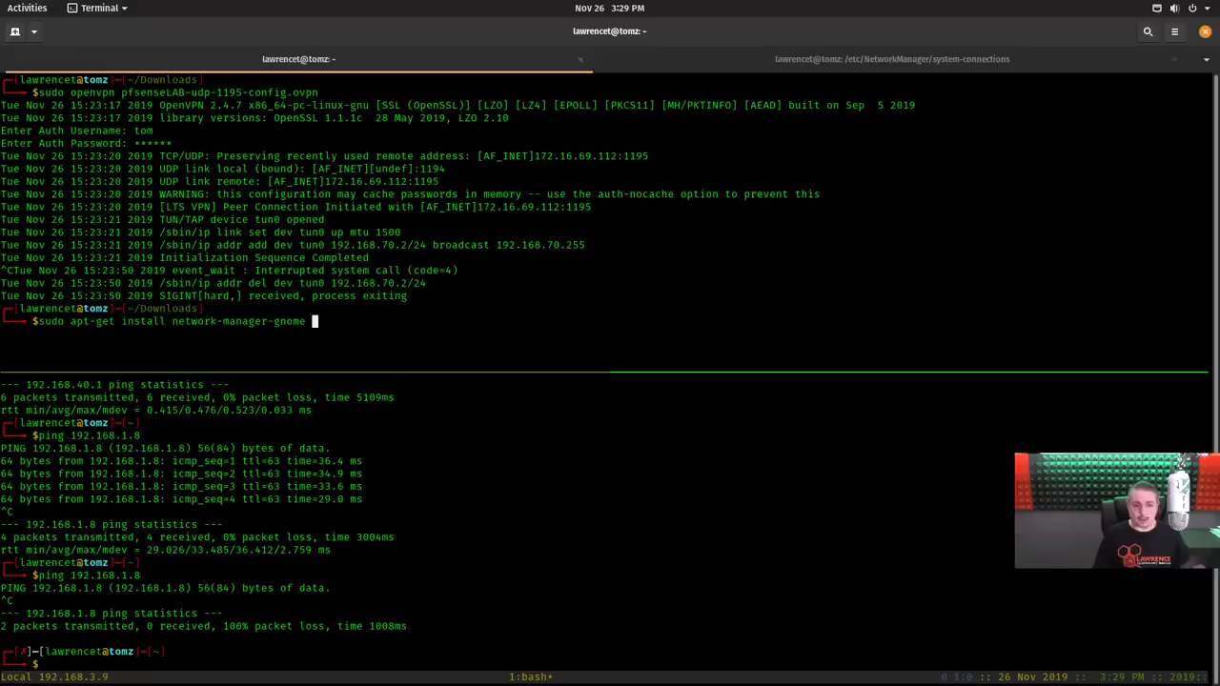
key("Down")
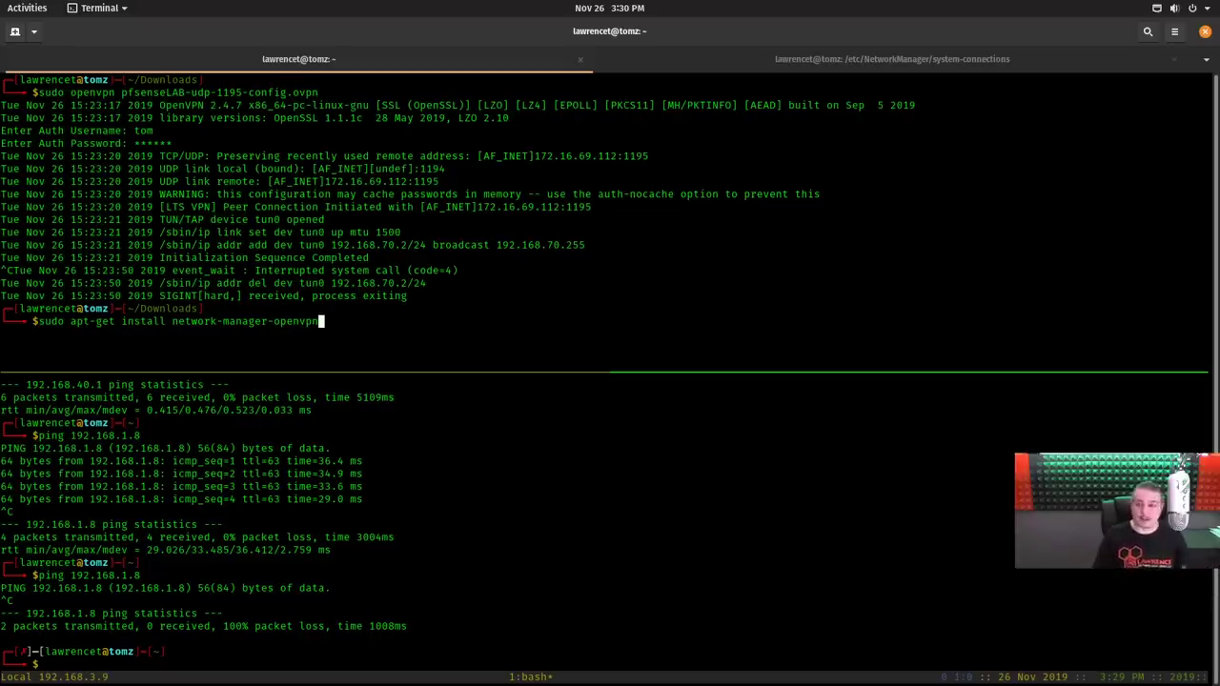
Check the top-bar VPN list to confirm 'Some Name Here!!' now appears, then close the menu.
left_click(1155, 12)
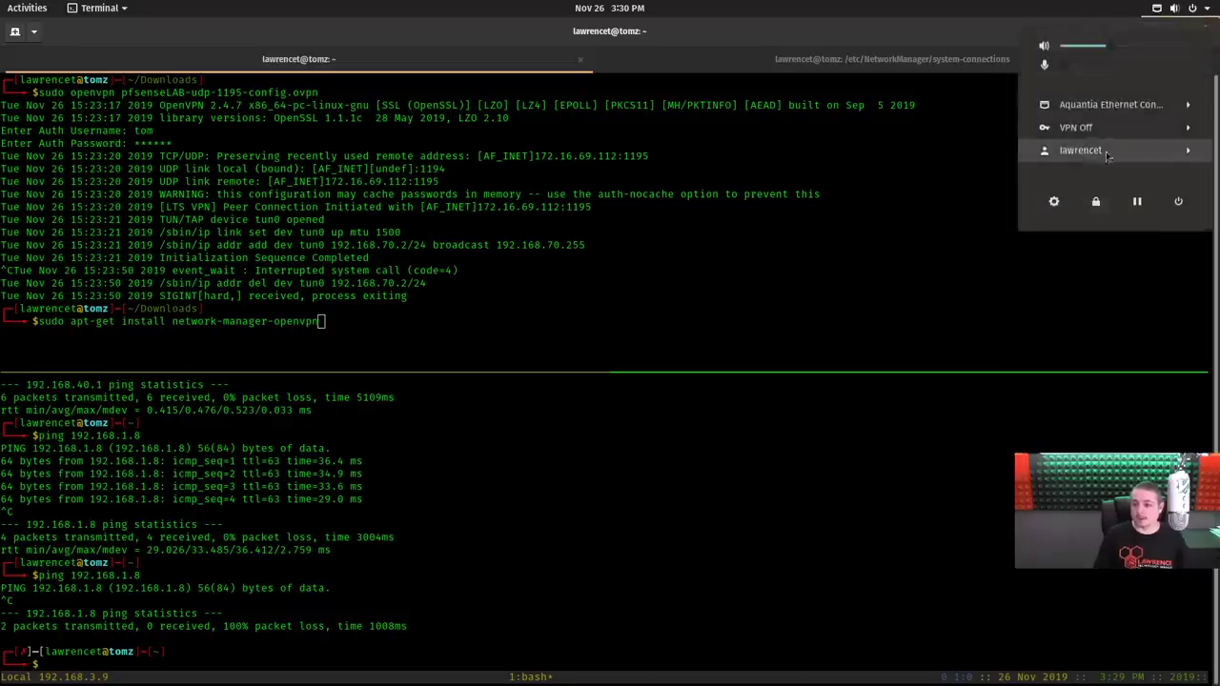
left_click(1096, 127)
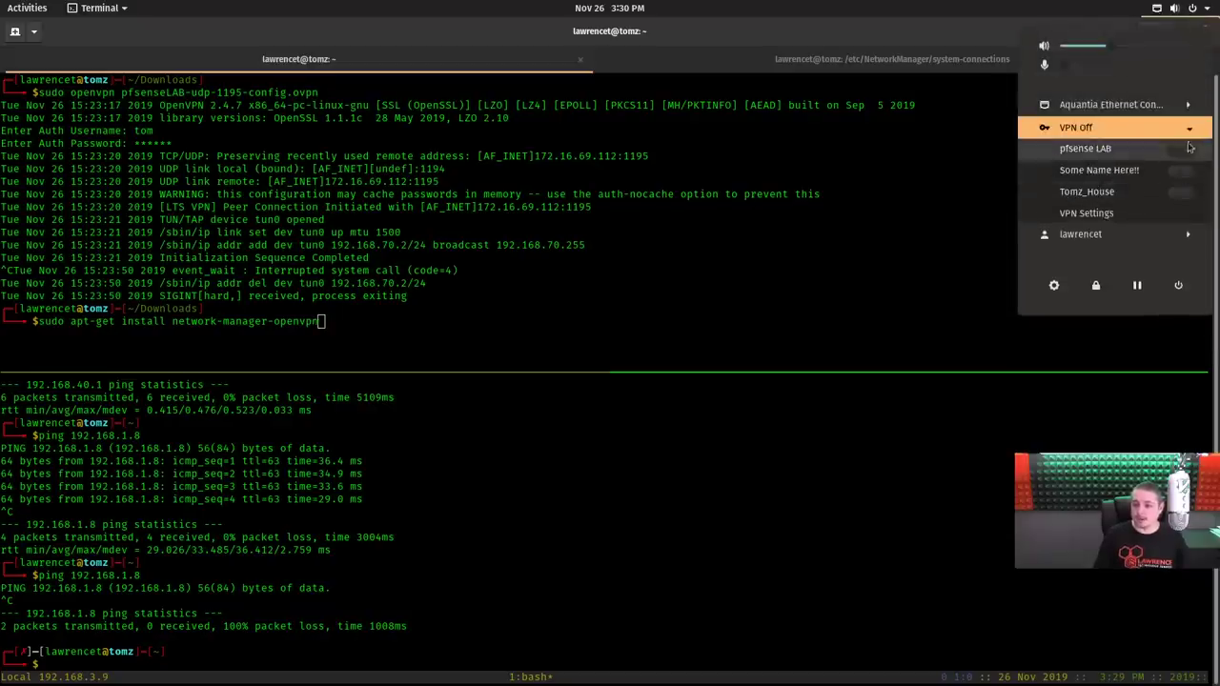
left_click(661, 258)
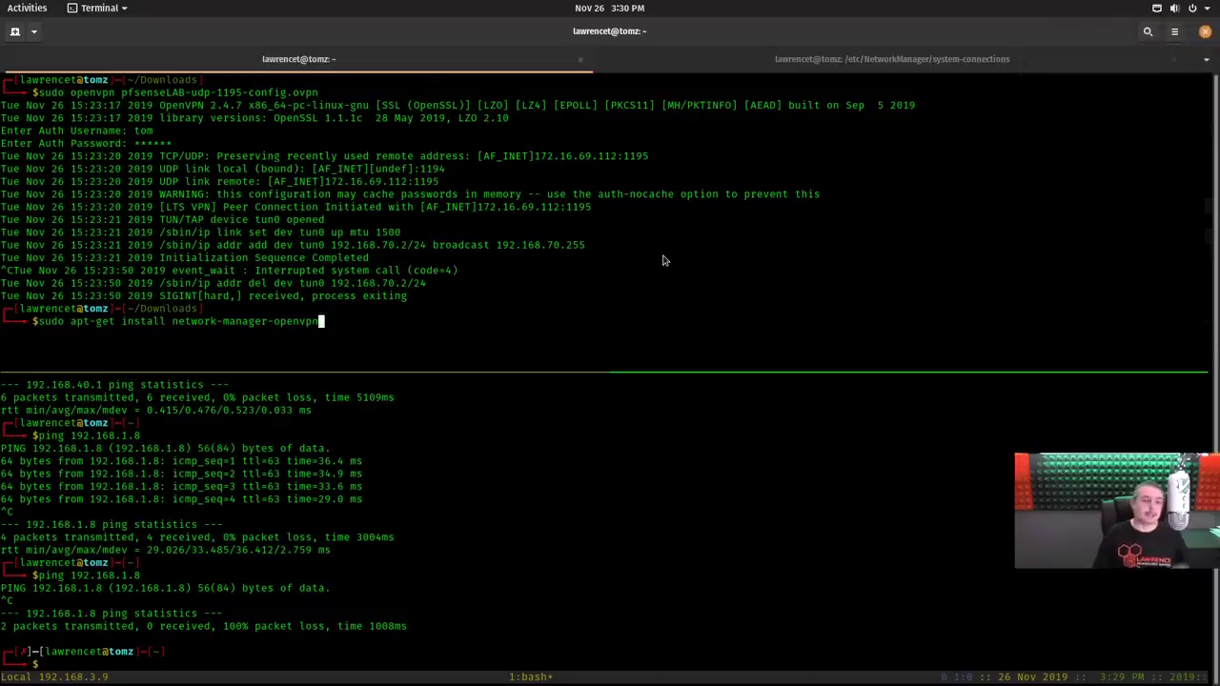